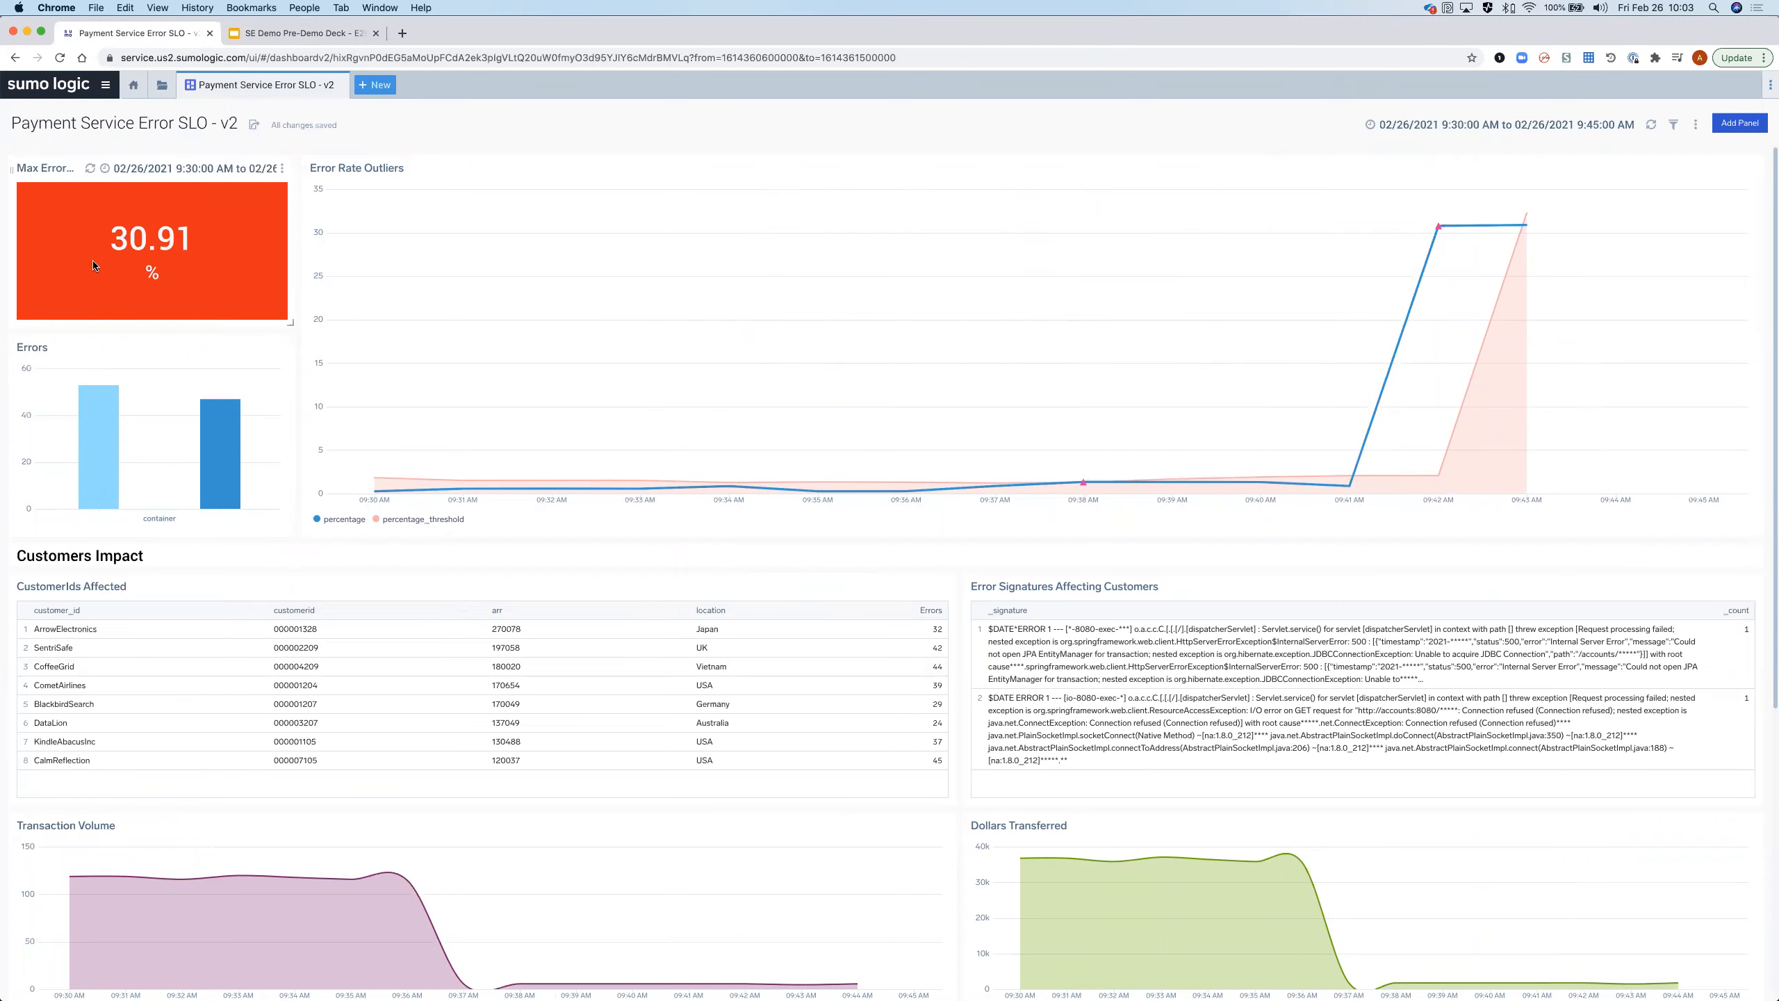
Step: Examine the customer impact, transaction volume and per-pod error rates on the Payment Service Error SLO dashboard
scroll(147, 595, "down", 3)
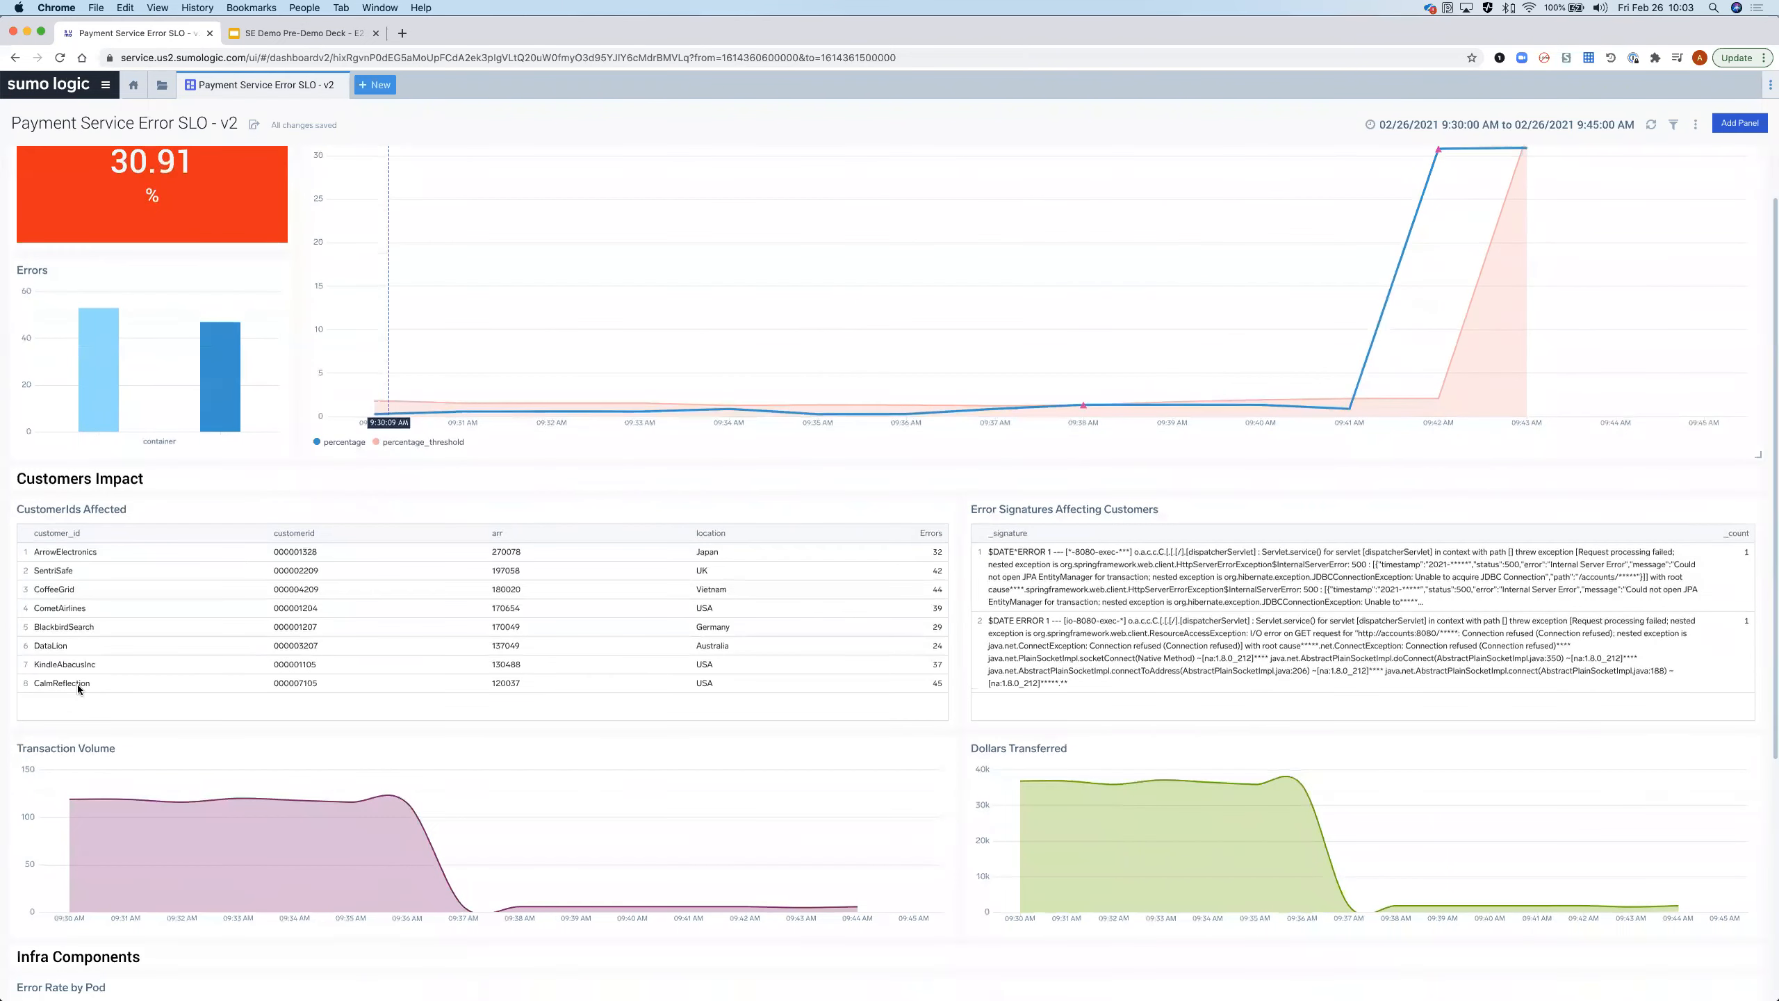
scroll(148, 565, "down", 1)
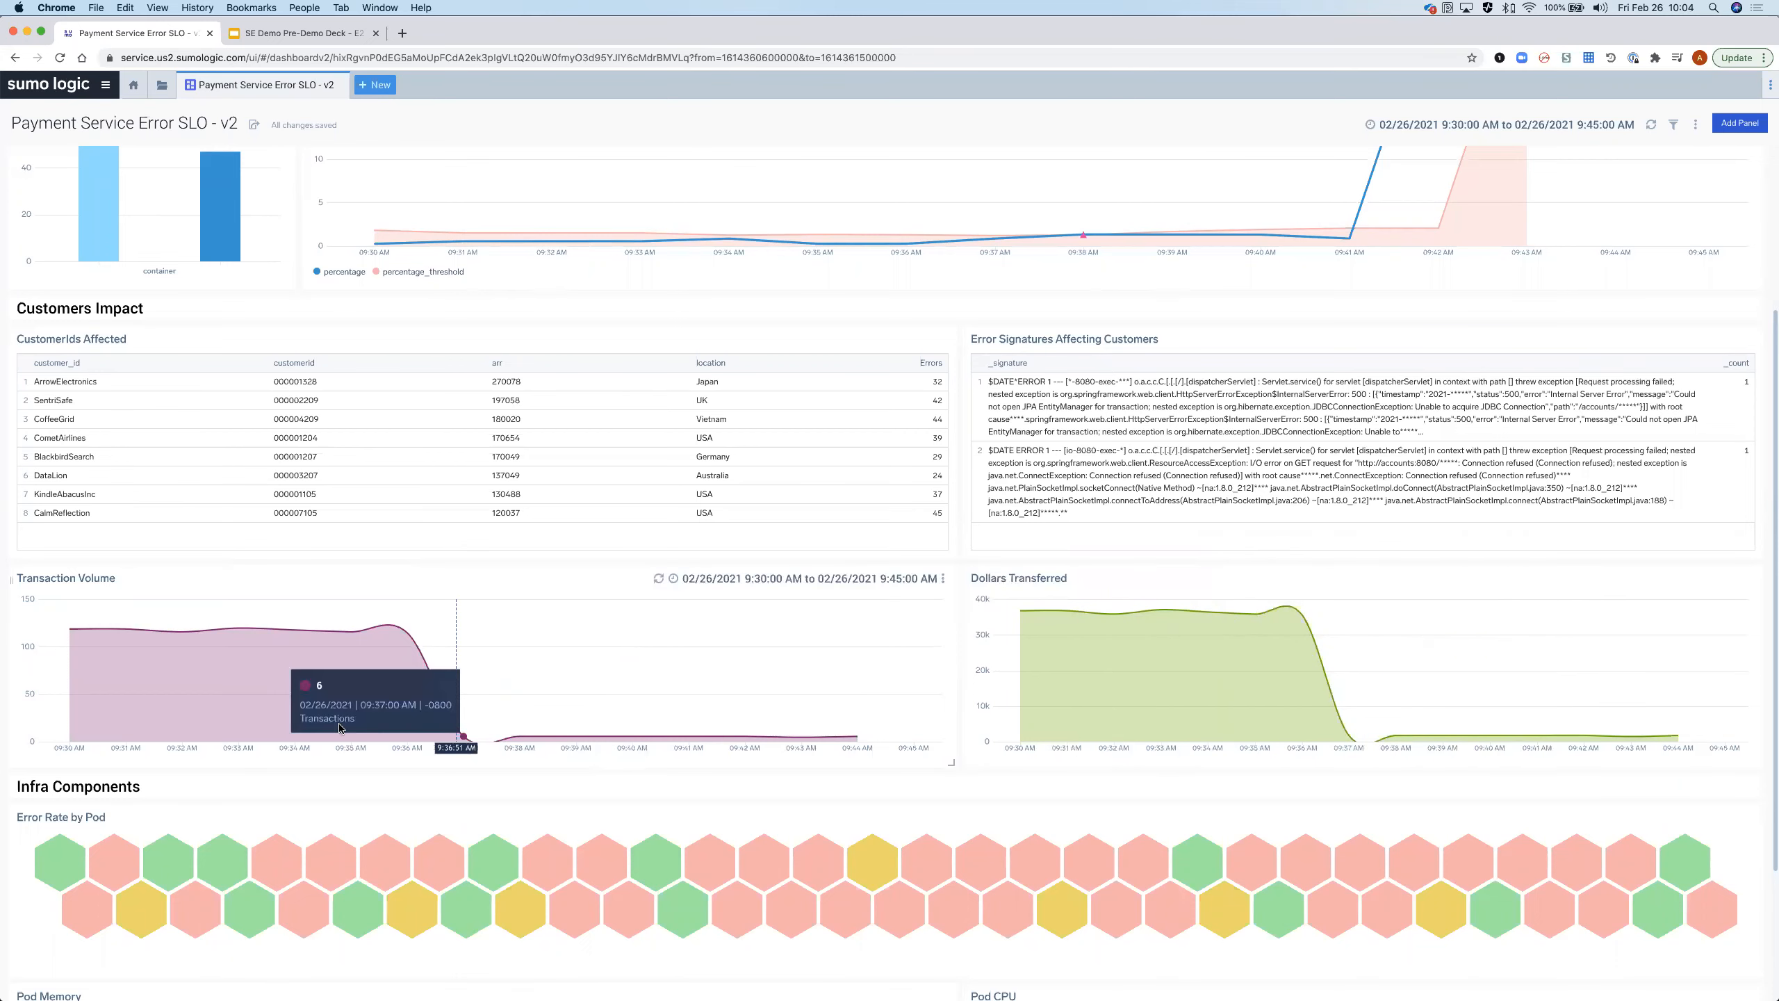
scroll(712, 737, "down", 1)
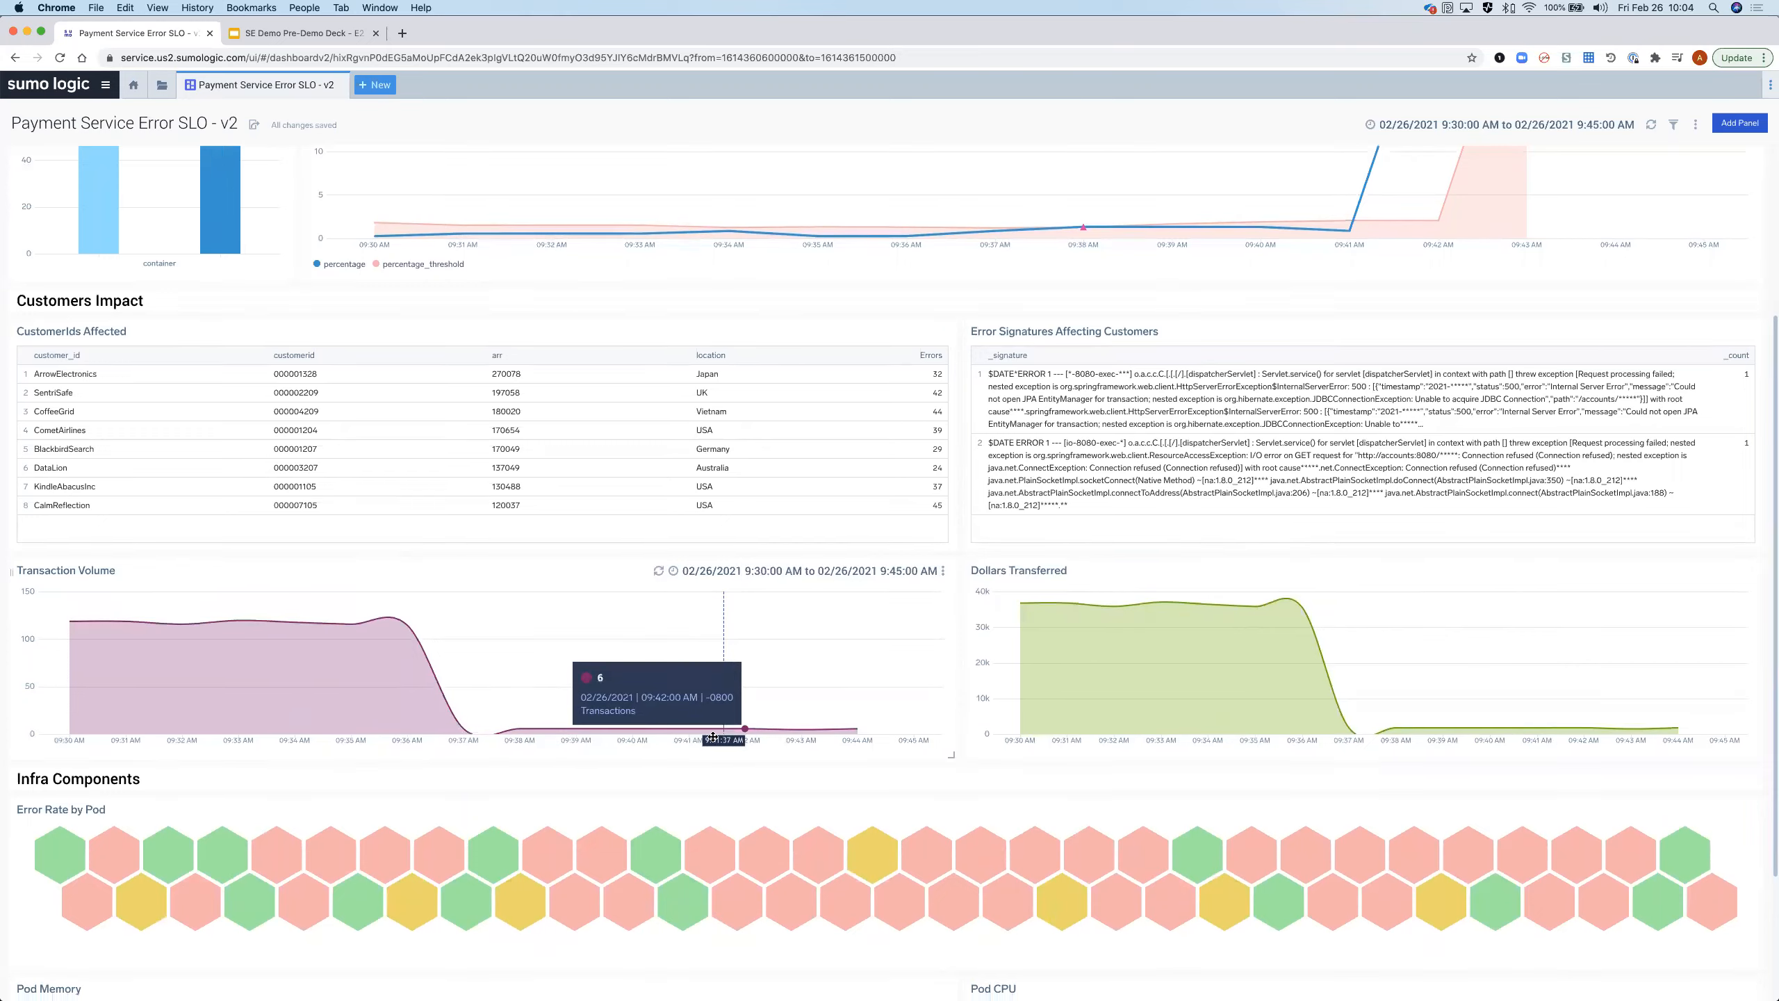
scroll(713, 738, "down", 5)
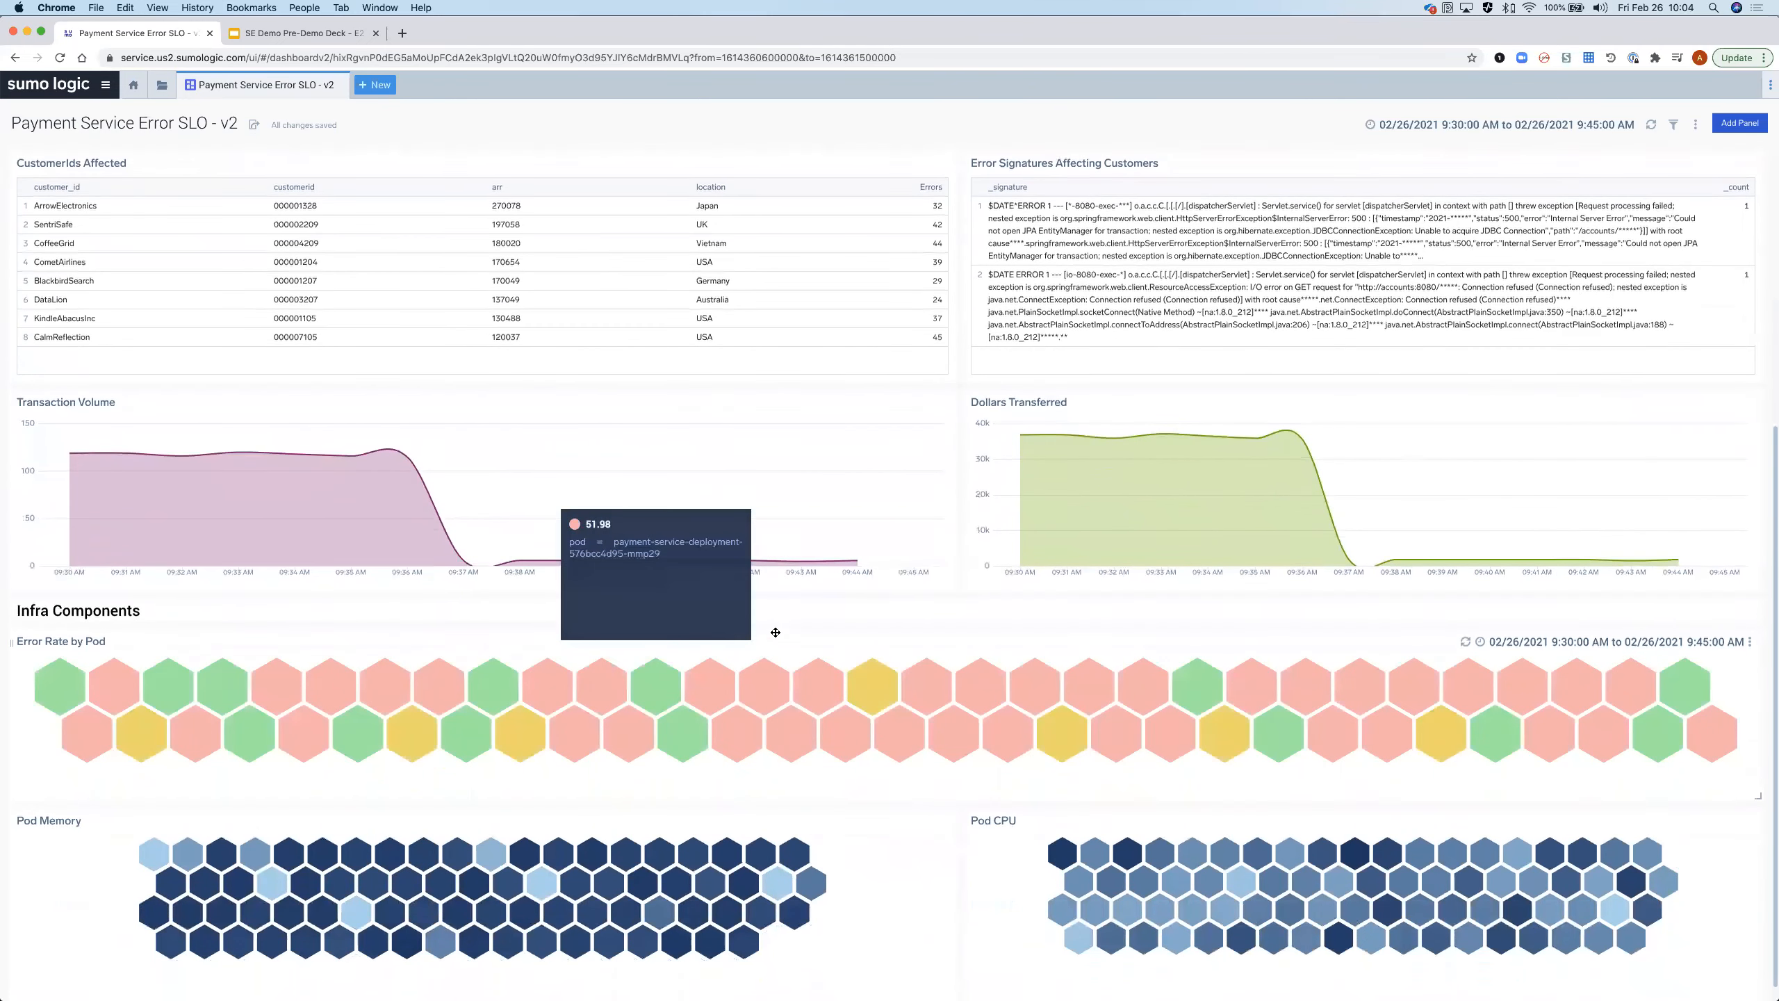
scroll(776, 633, "down", 1)
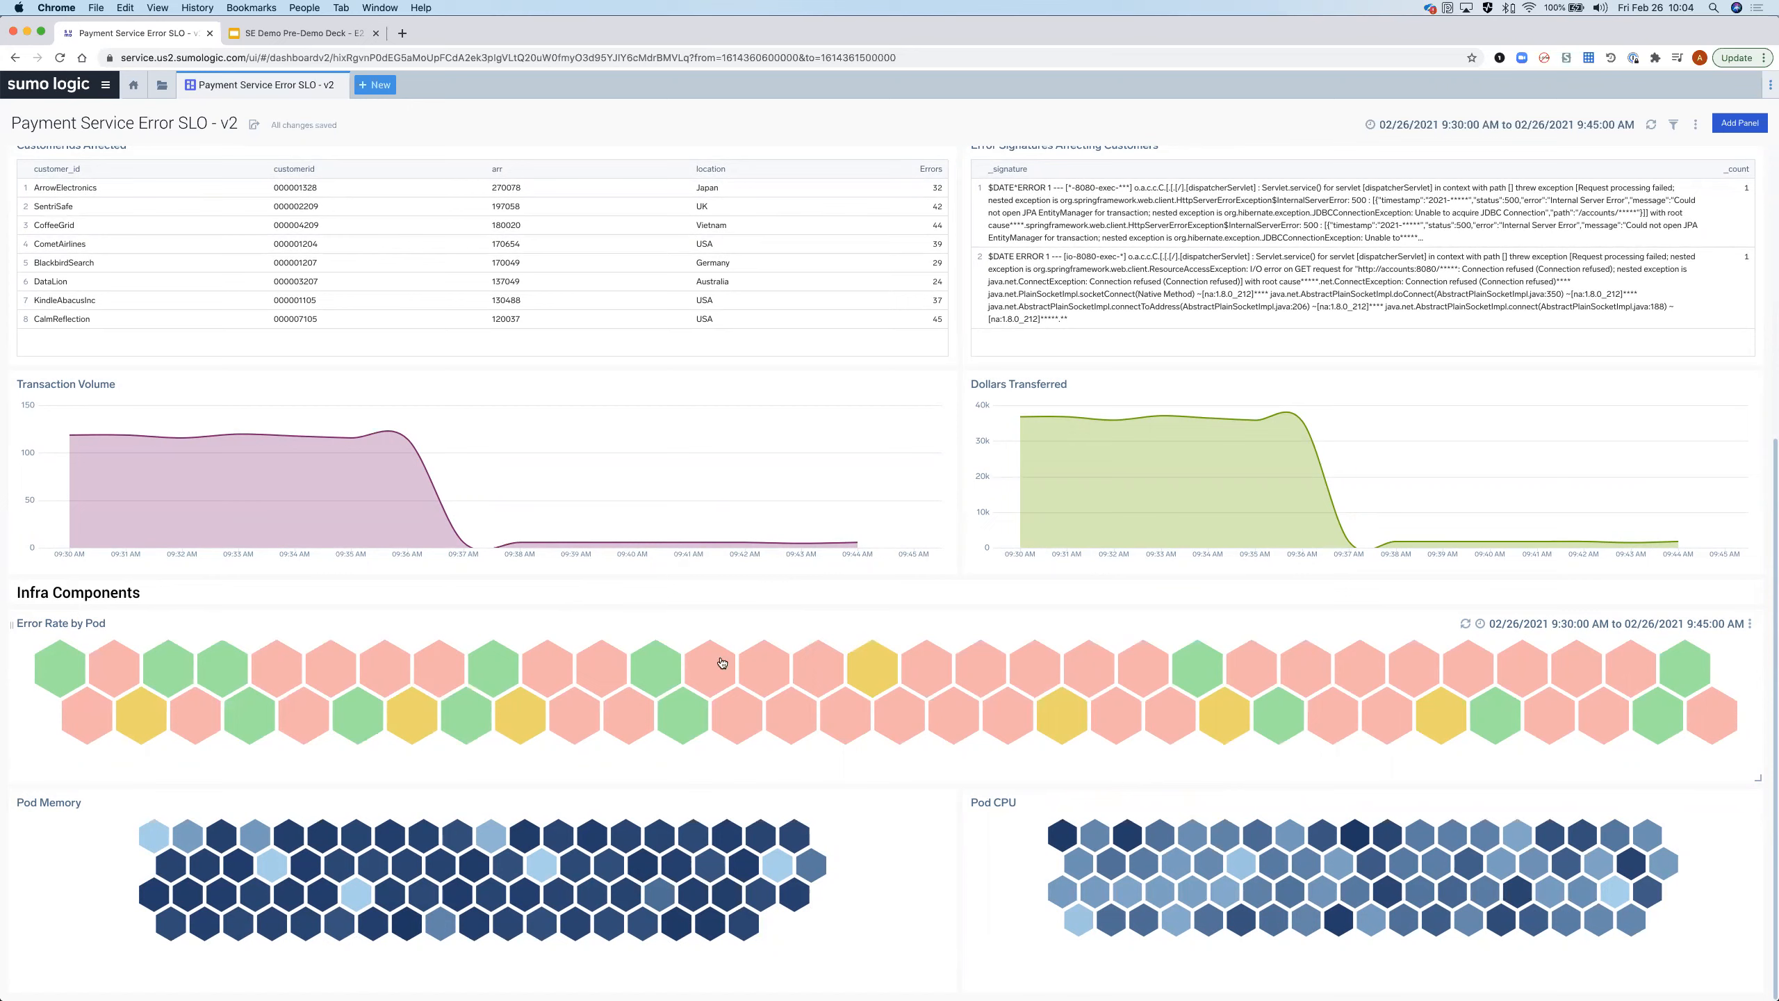
mouse_move(716, 668)
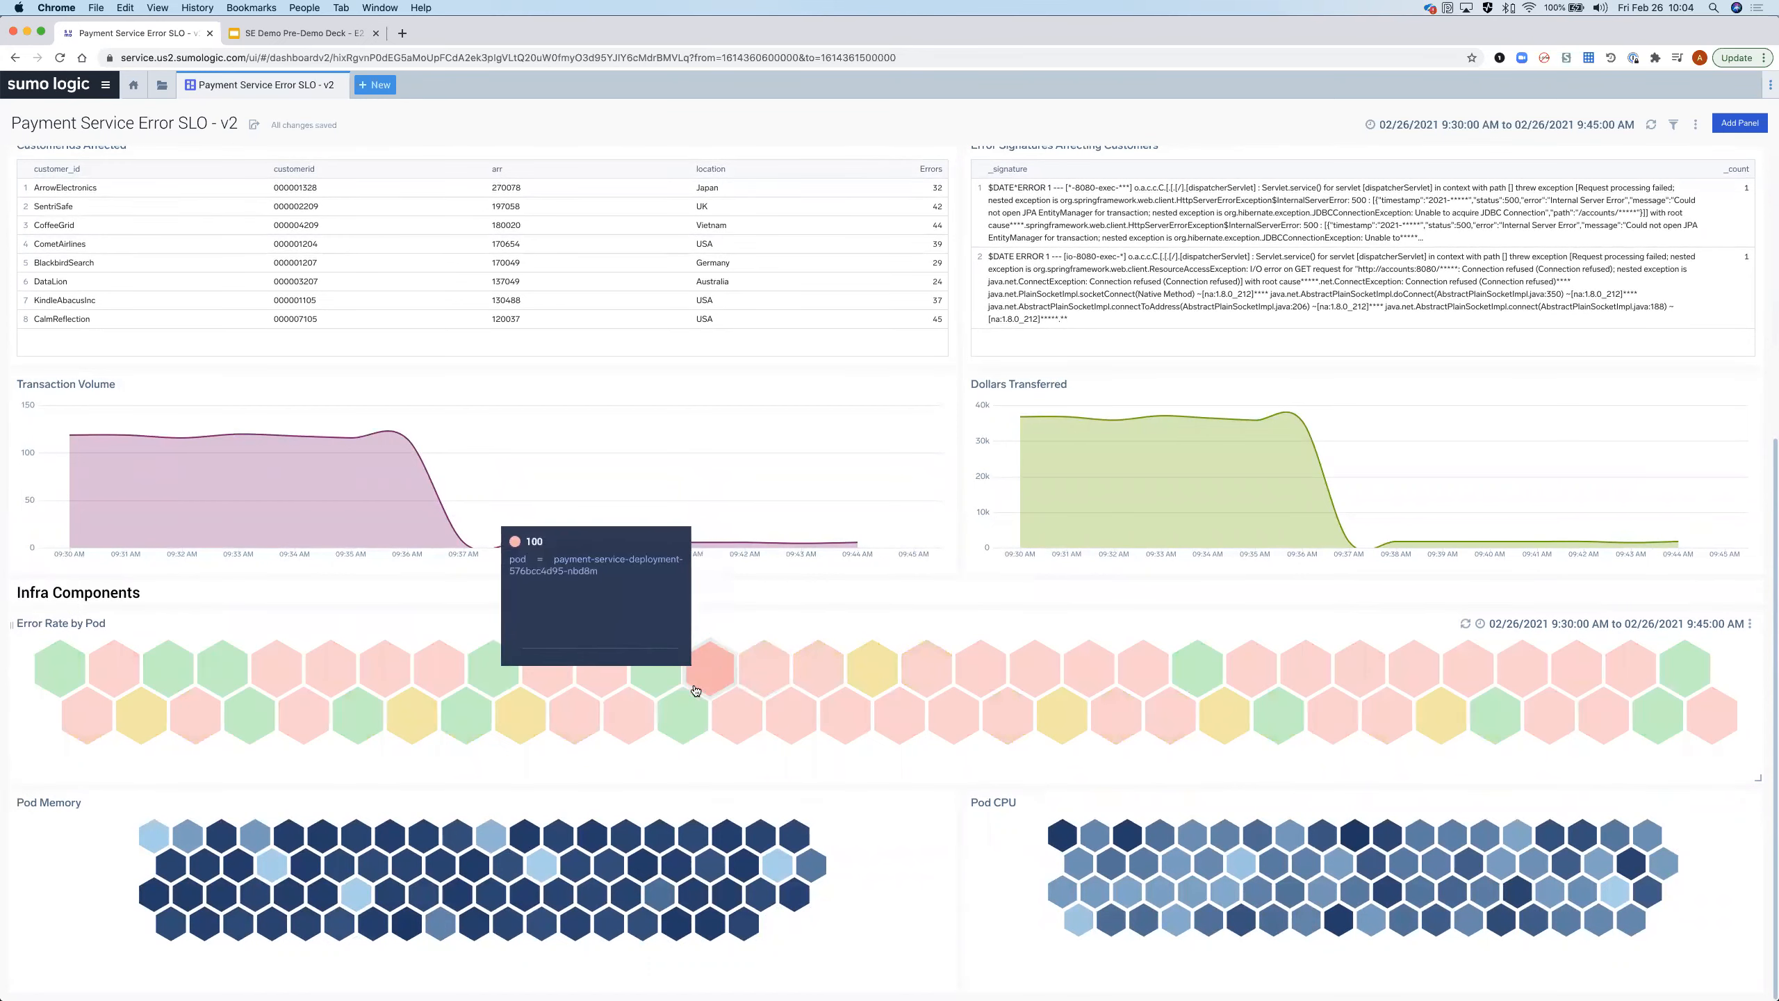
mouse_move(655, 672)
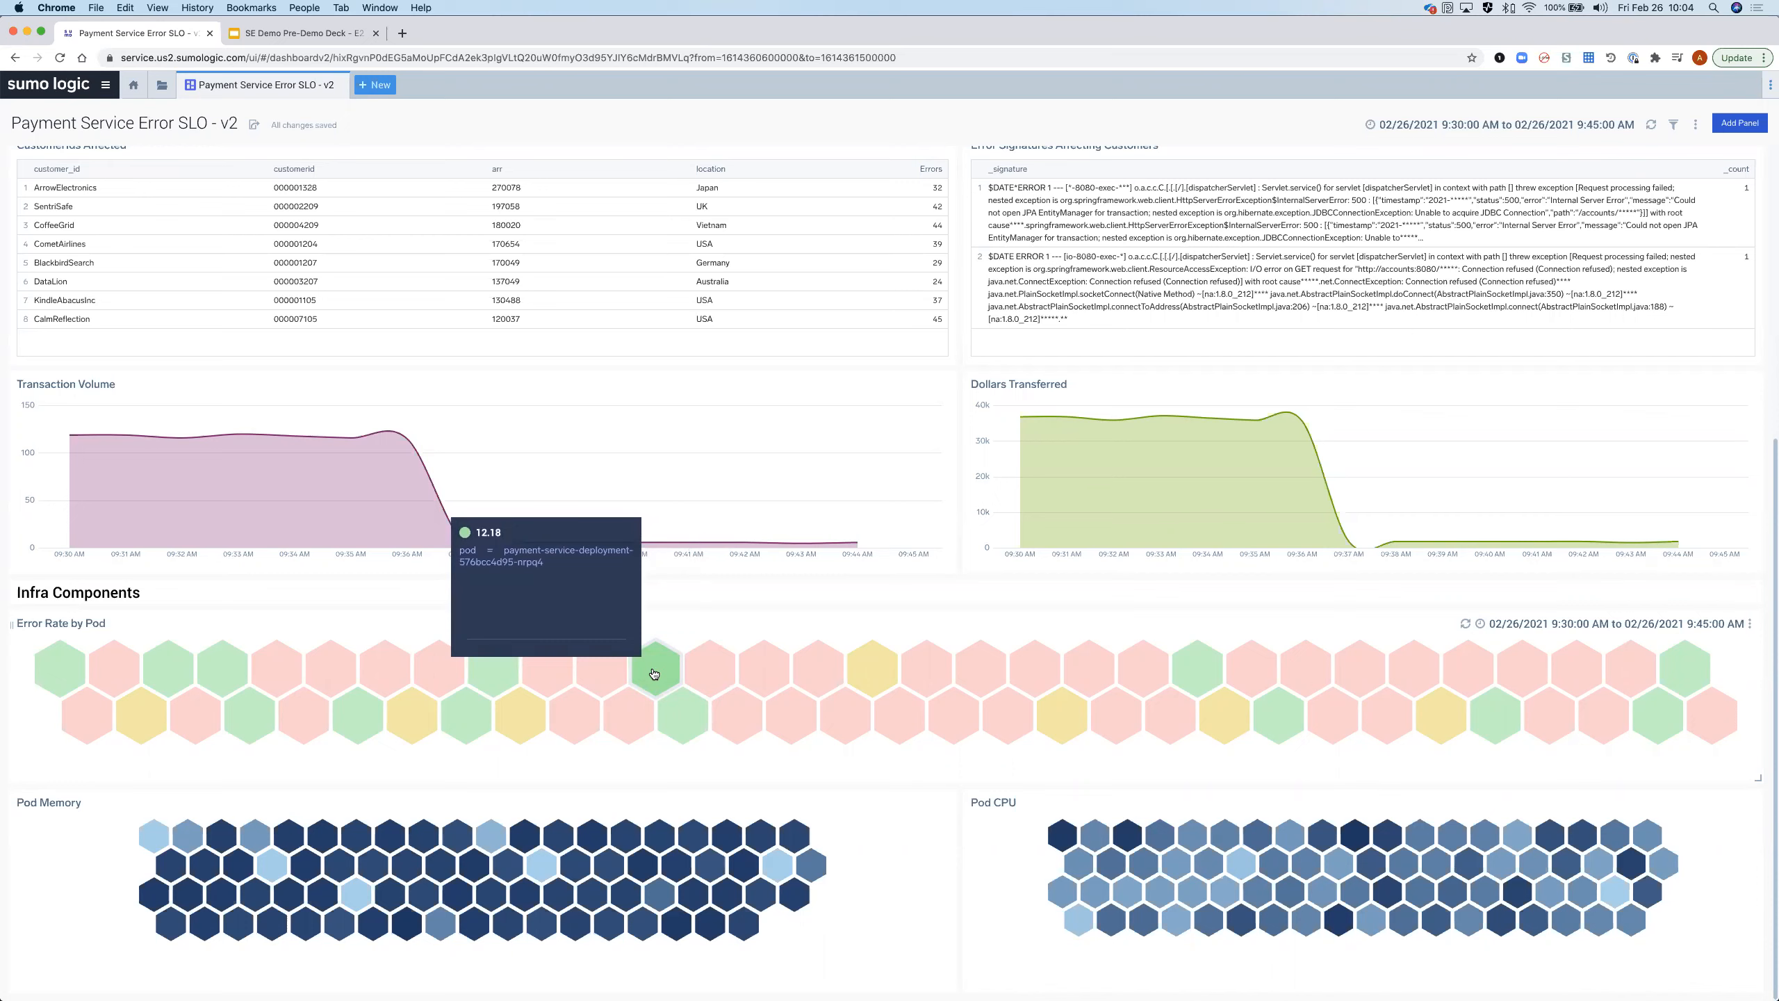
mouse_move(860, 671)
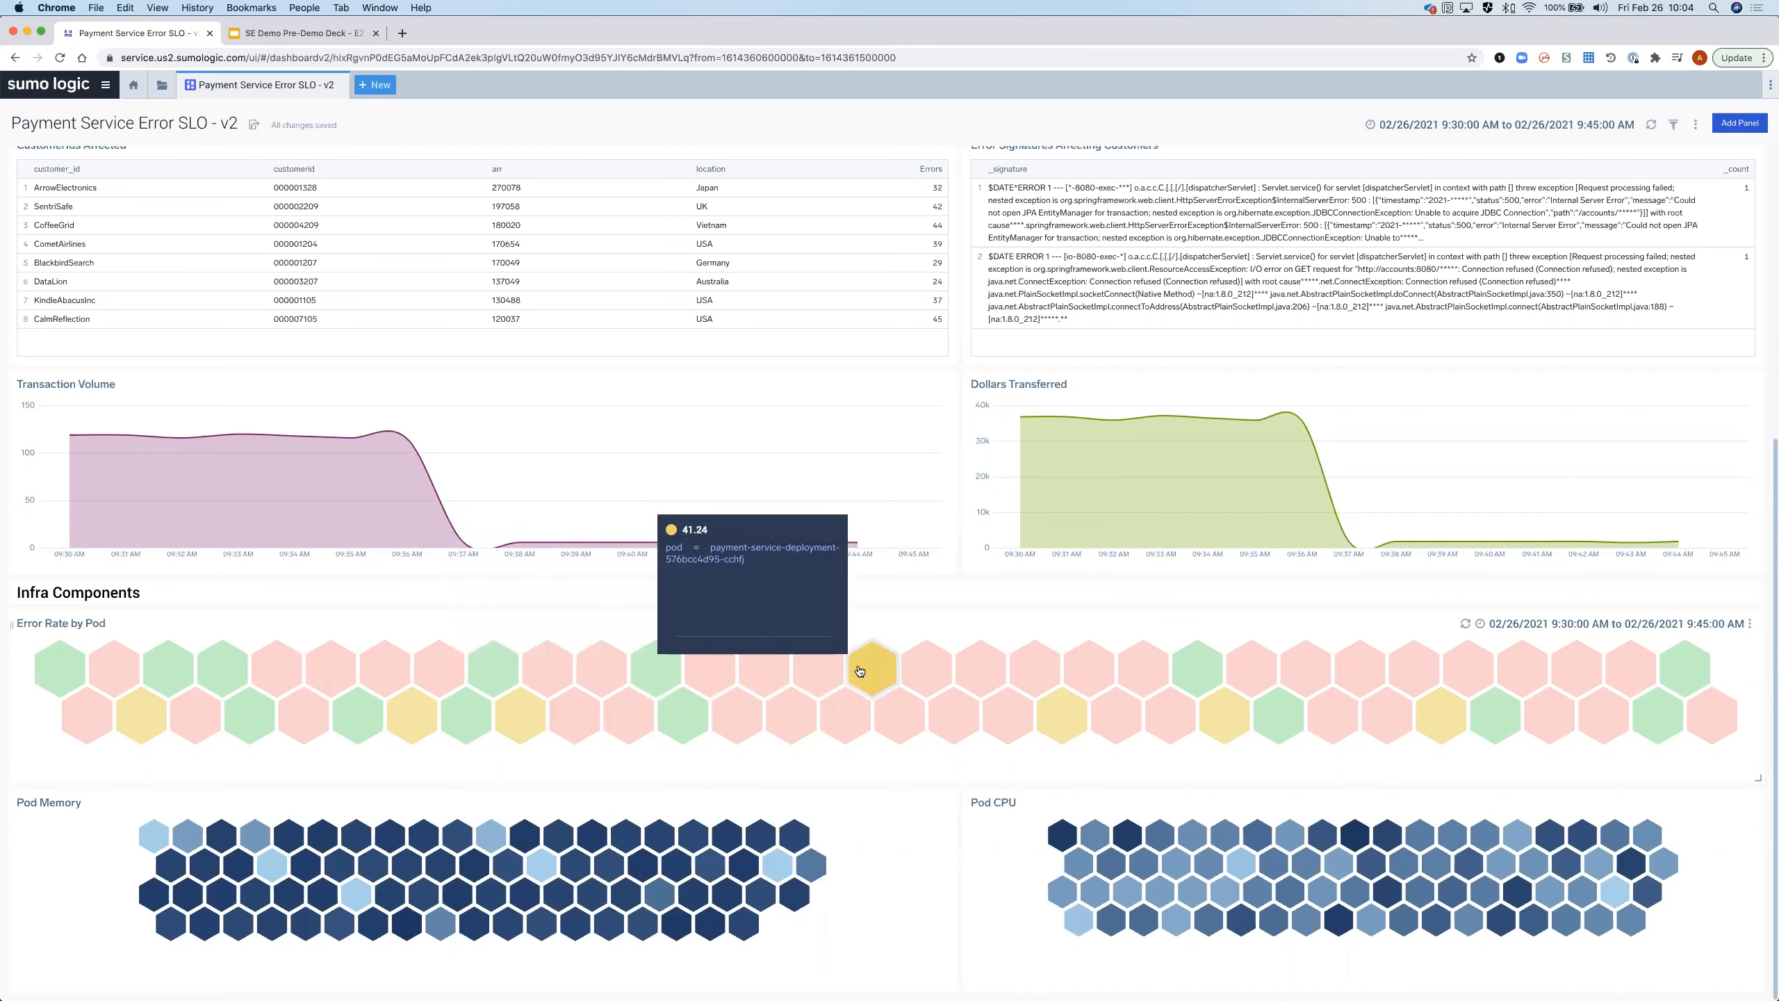
mouse_move(918, 721)
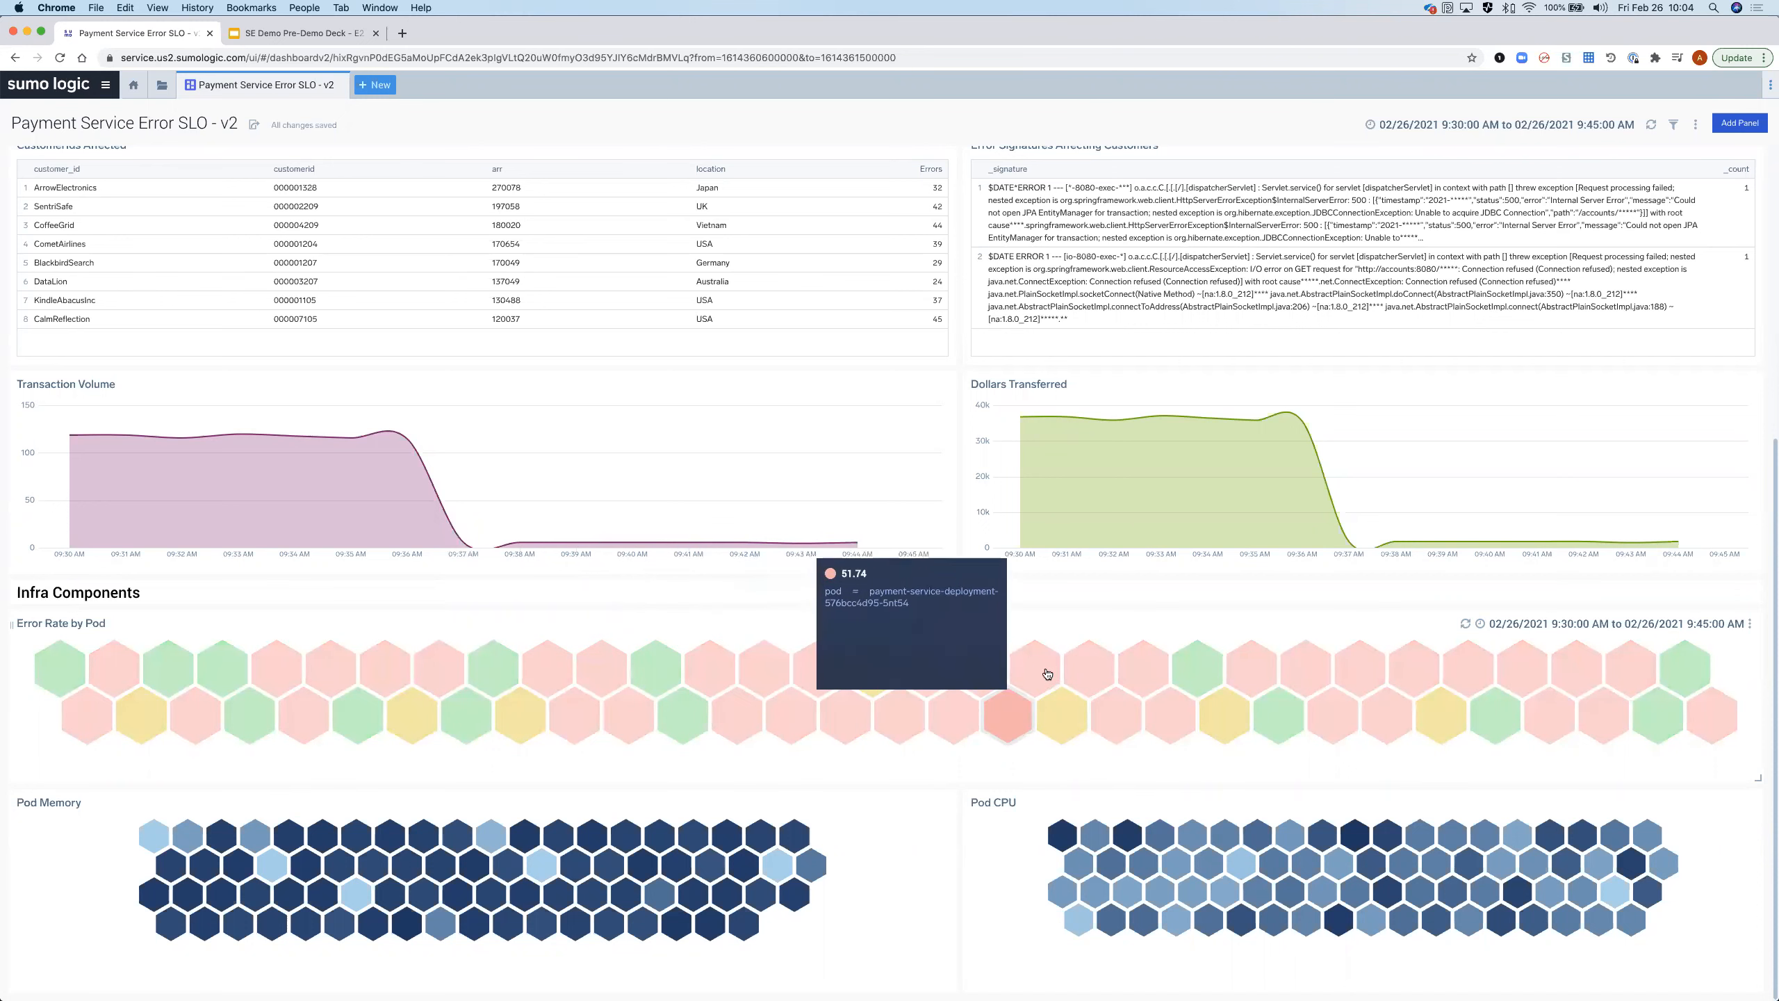
mouse_move(1117, 720)
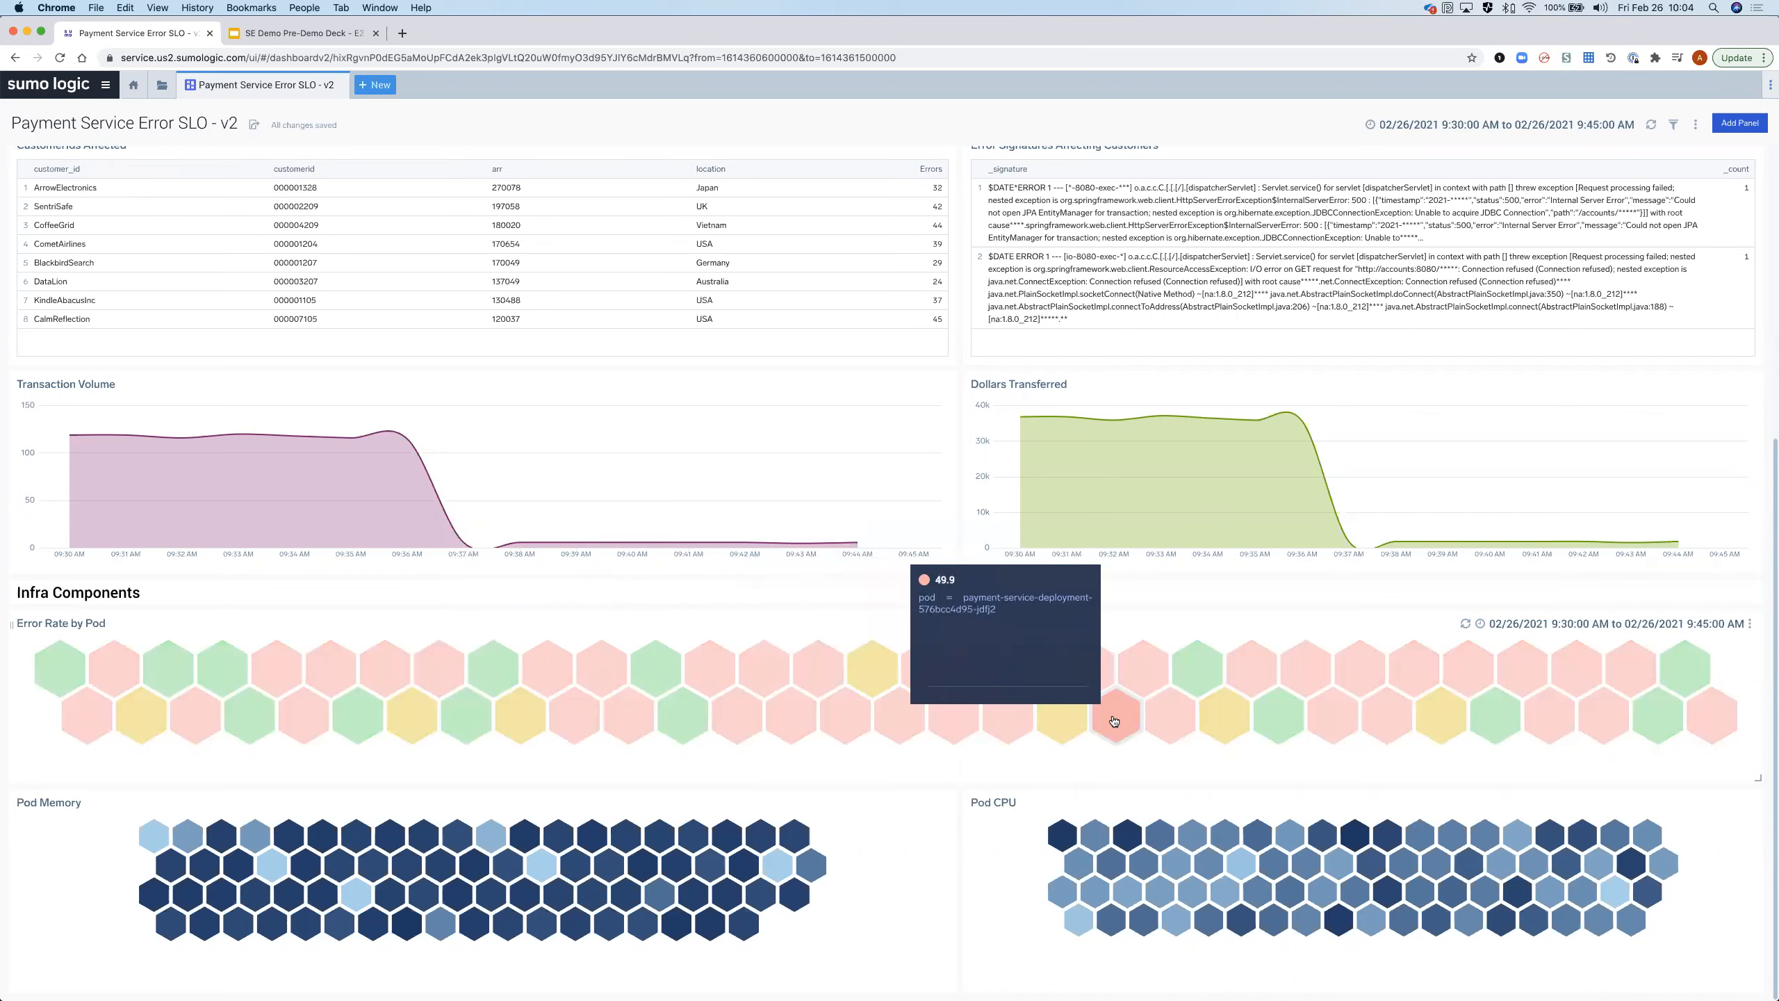
Step: Open the infrastructure details of the payment-service pod ending in jdfj2 from the Error Rate by Pod chart
left_click(1114, 720)
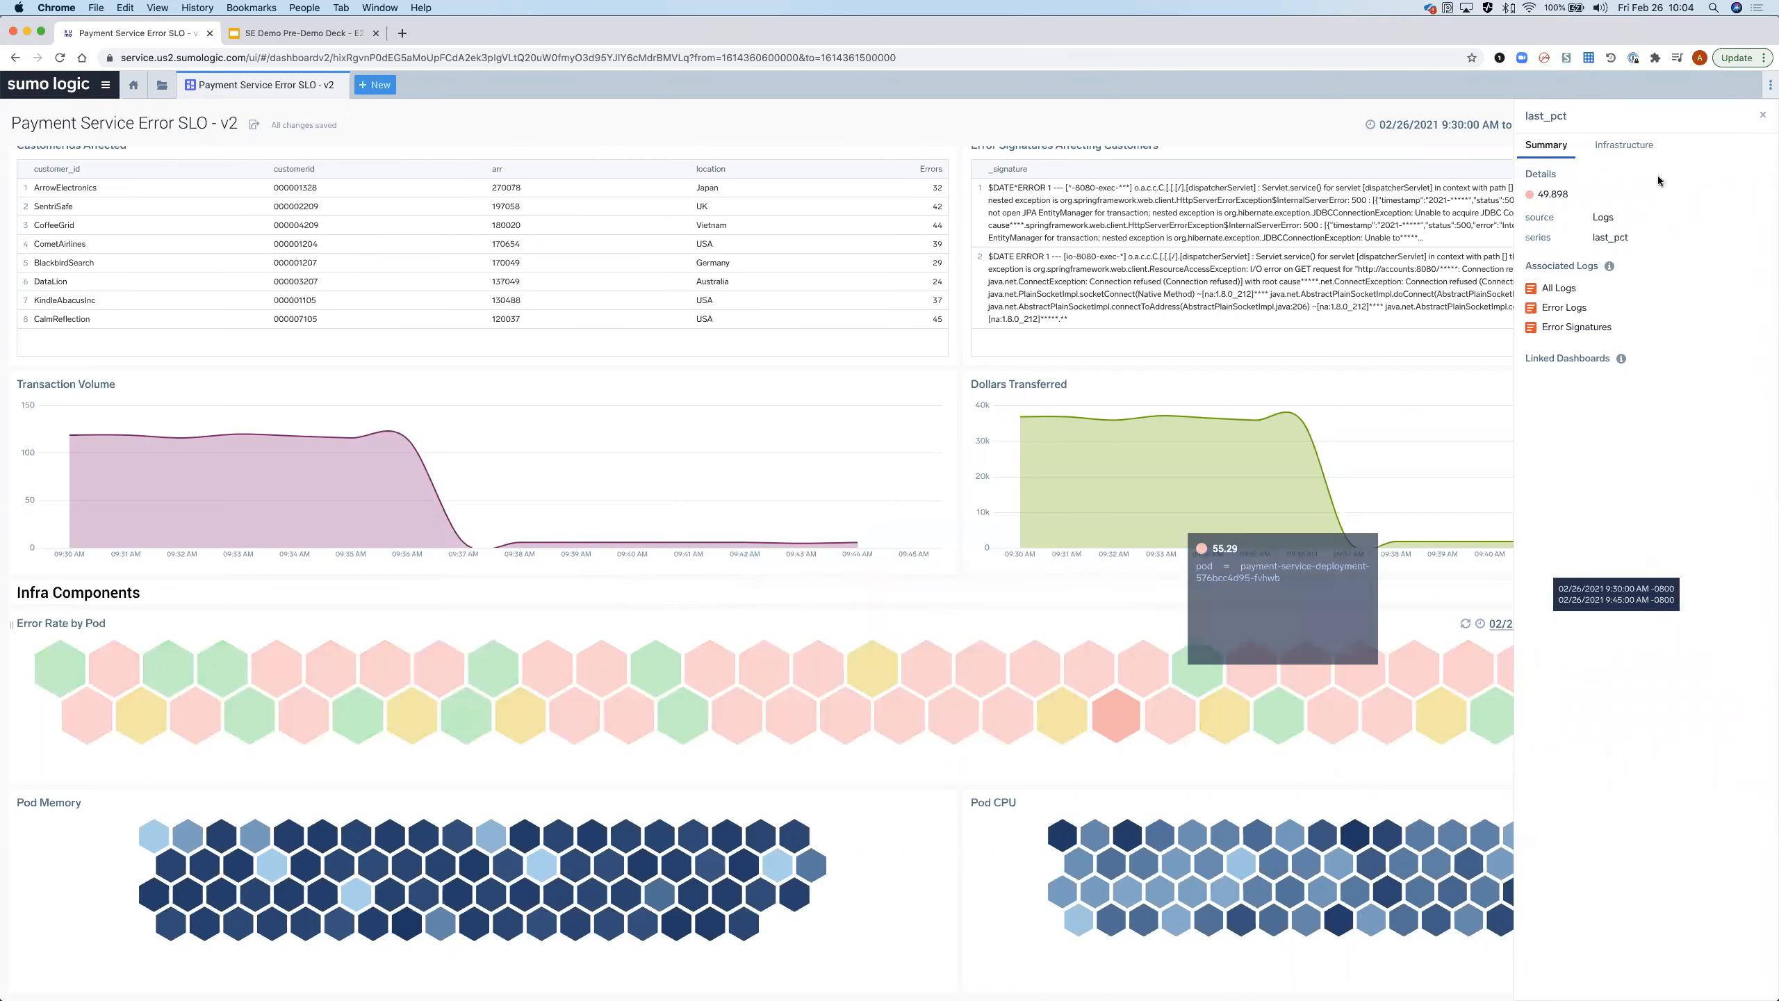
left_click(1625, 147)
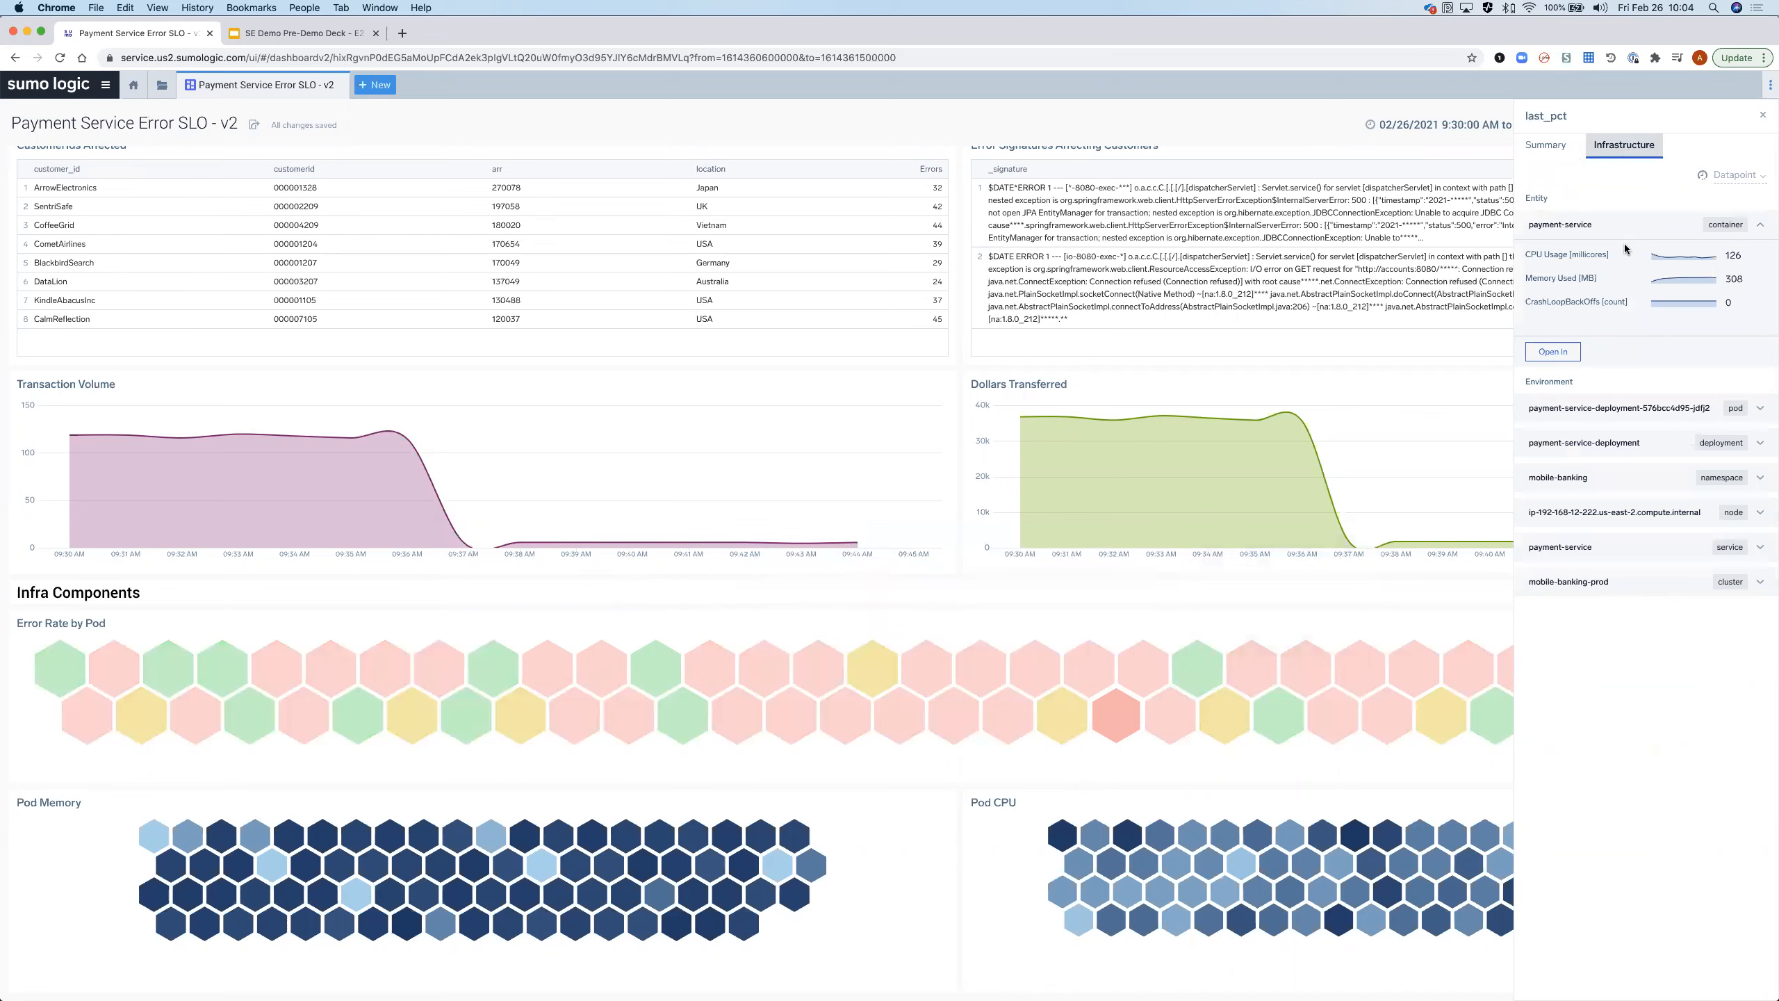
mouse_move(1117, 708)
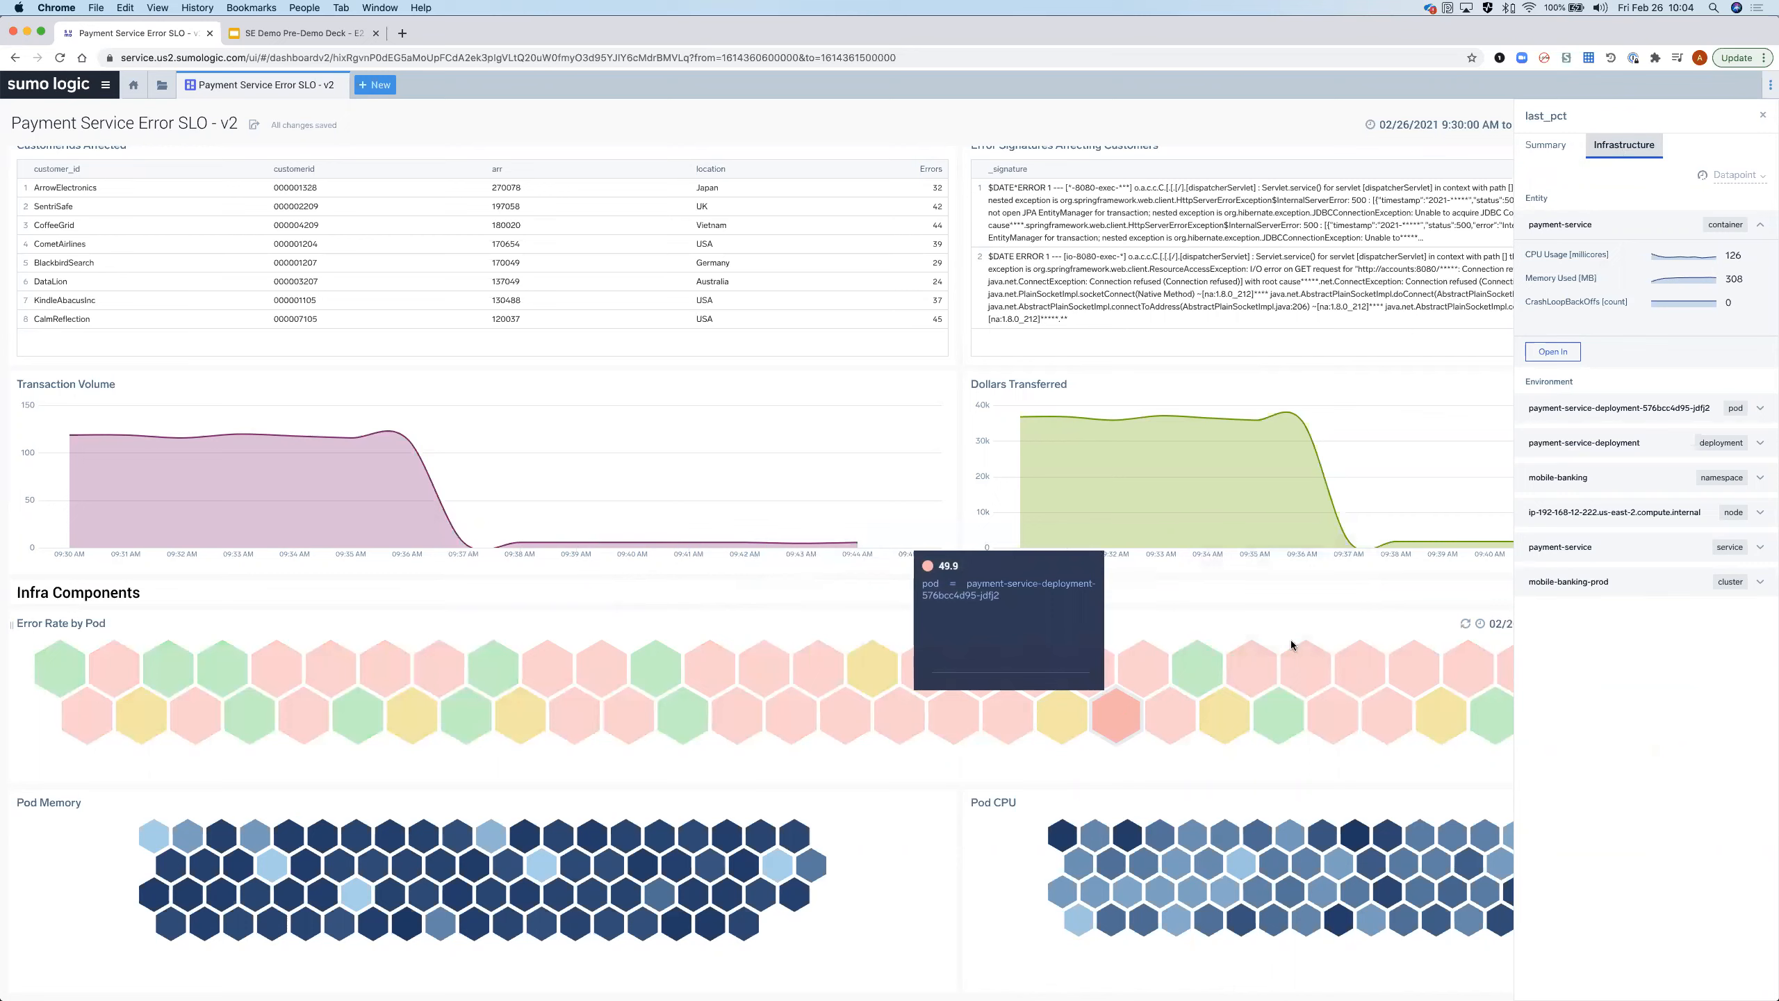
Step: Expand the payment-service-deployment, mobile-banking namespace, node and mobile-banking-prod cluster entities and review their metrics, including the node's CPU and memory utilization
left_click(1760, 442)
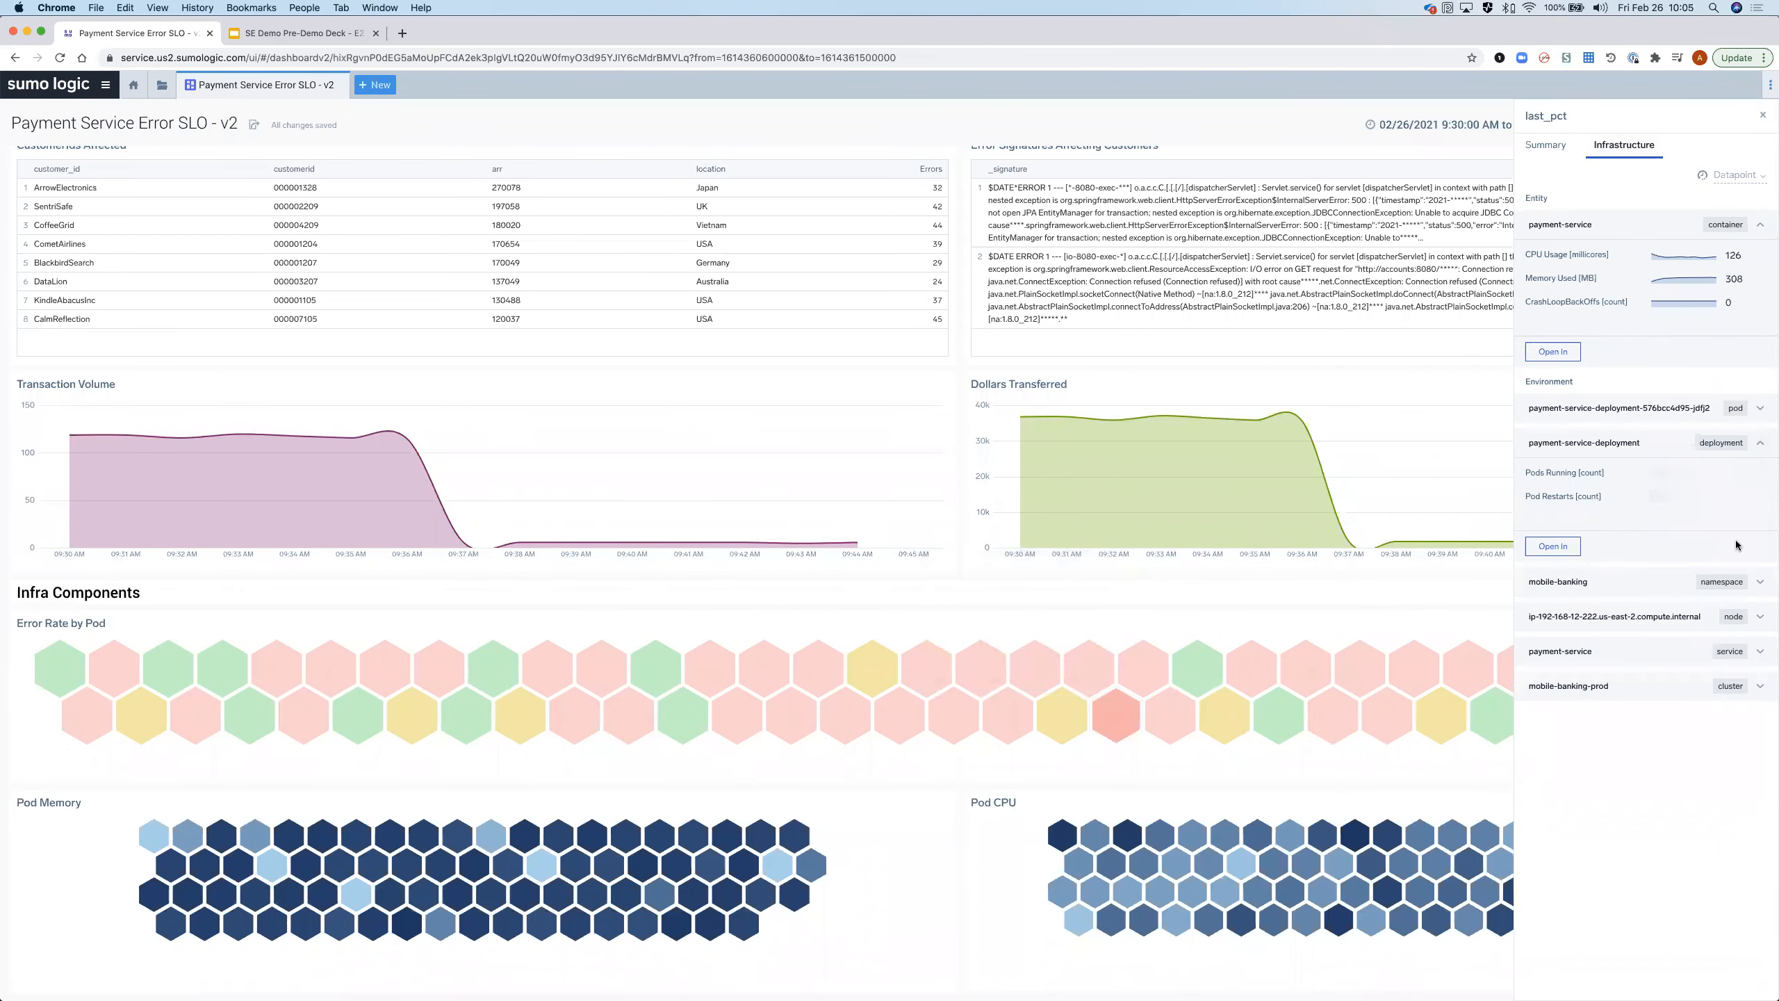
left_click(1760, 582)
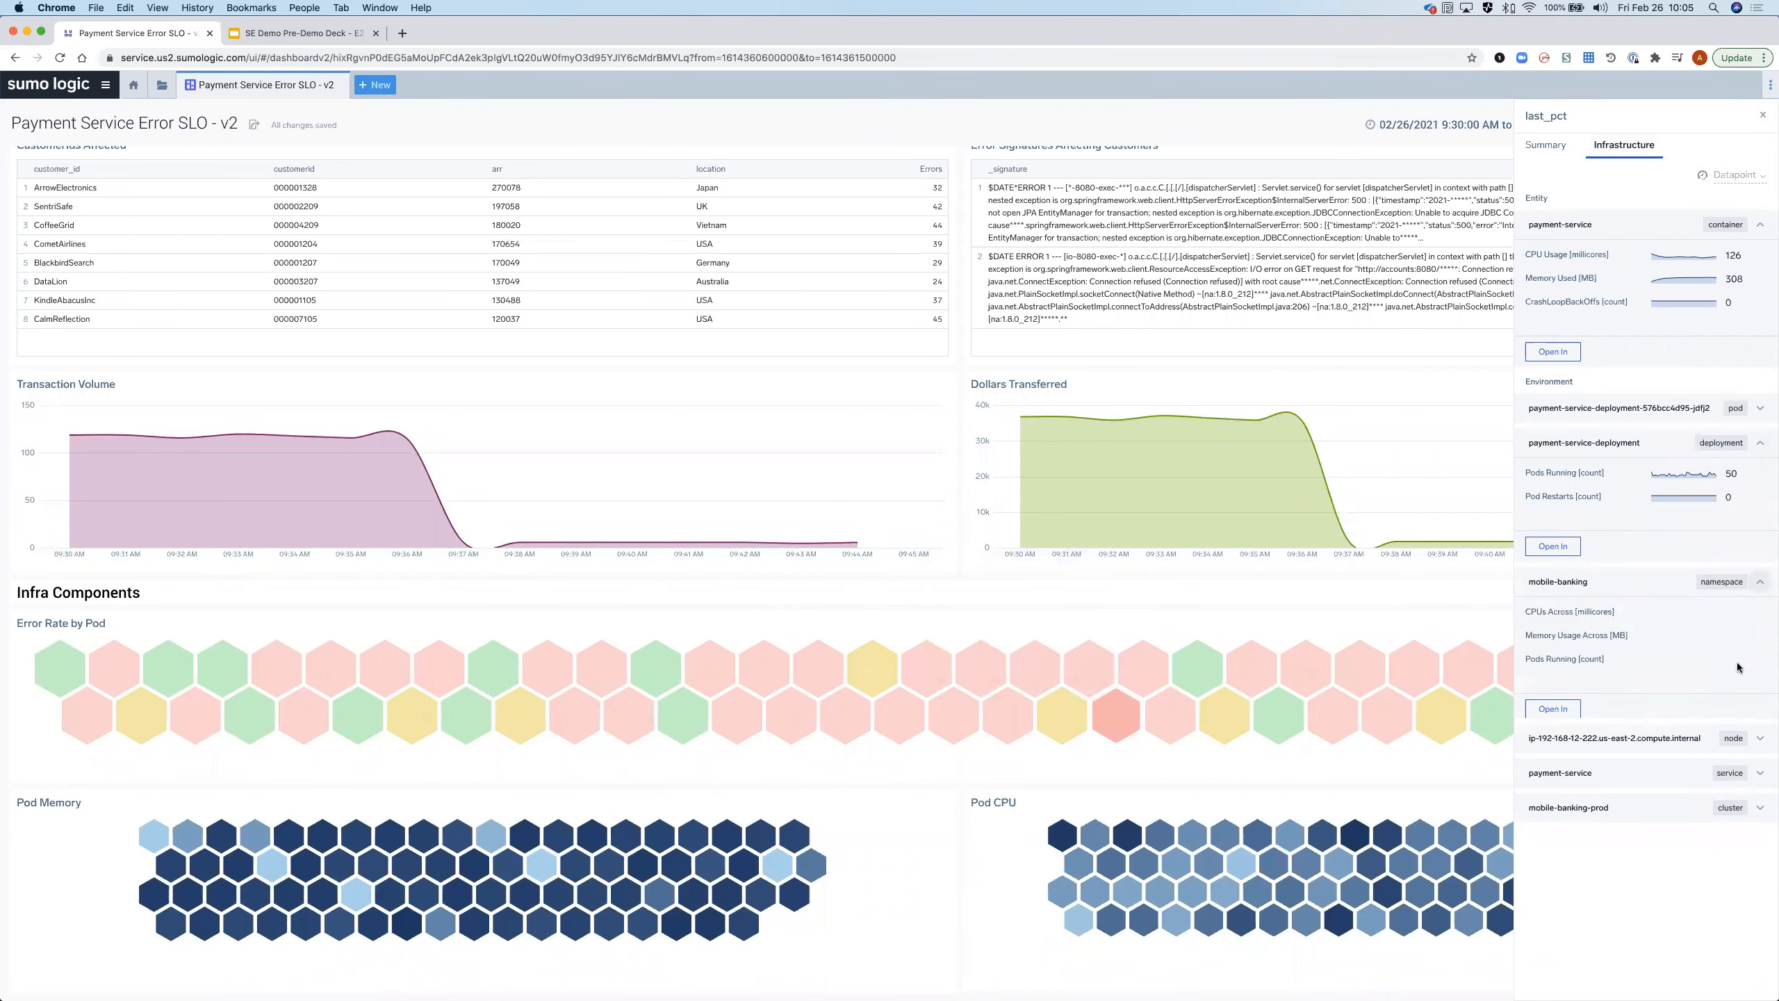
left_click(1760, 744)
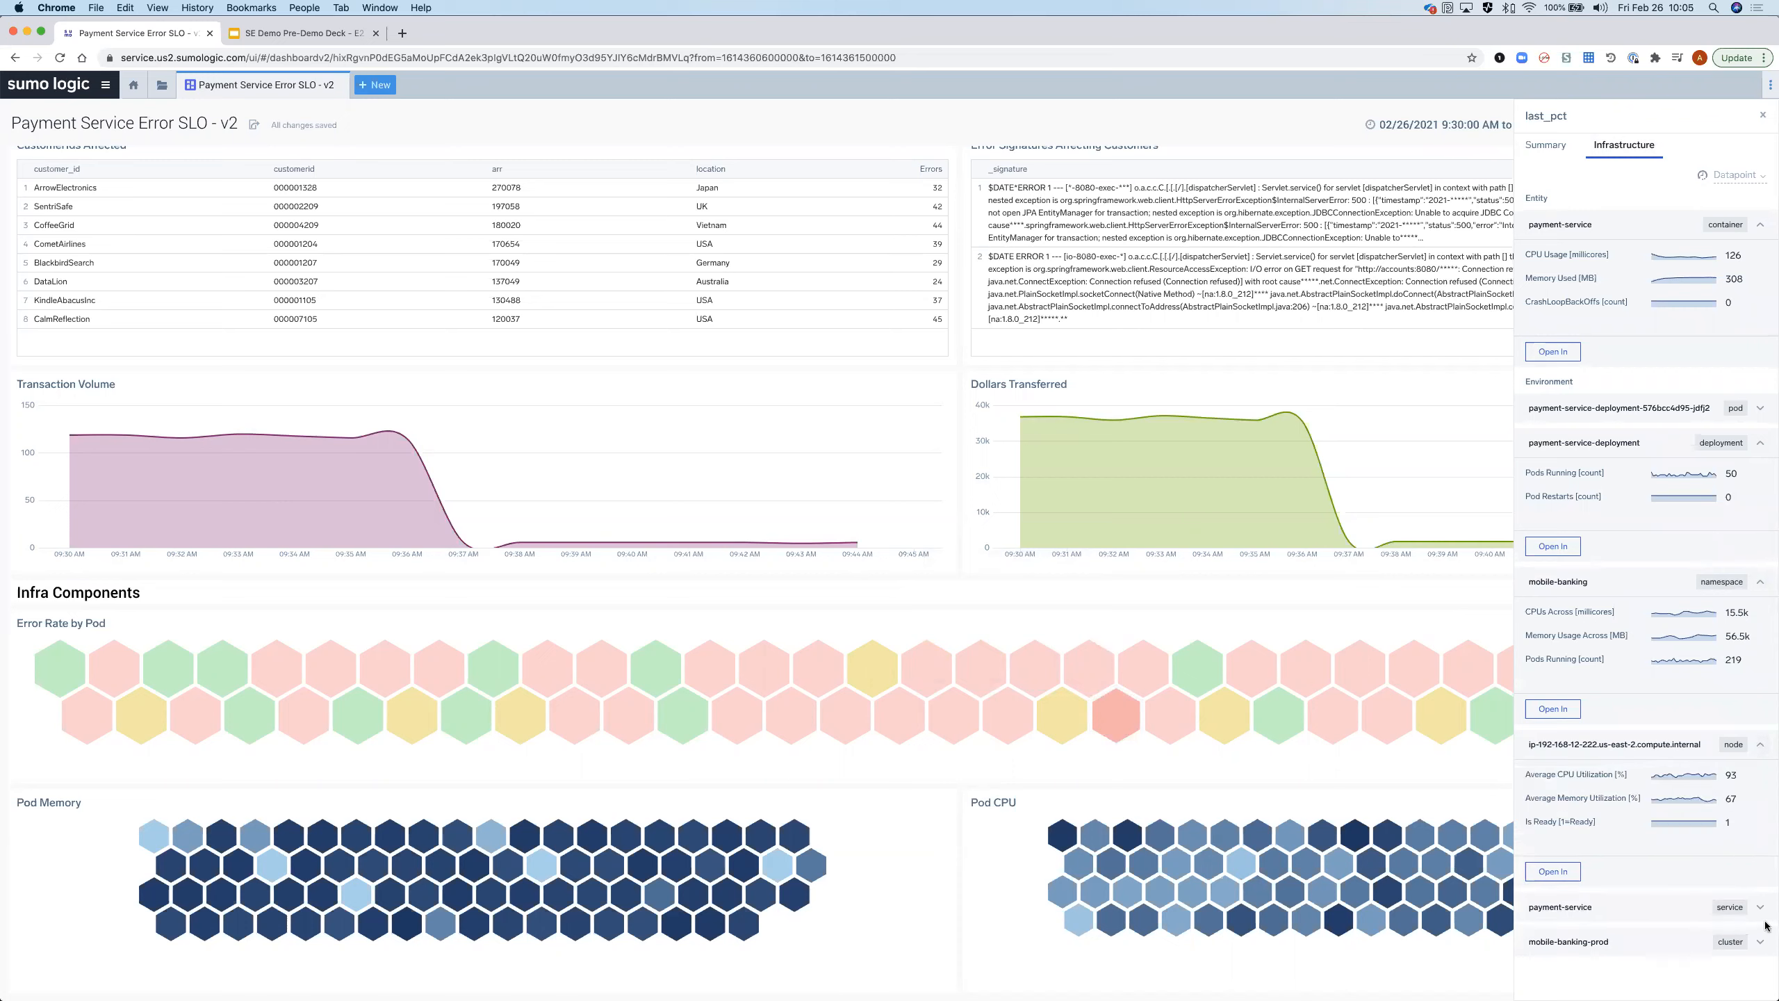
left_click(1749, 953)
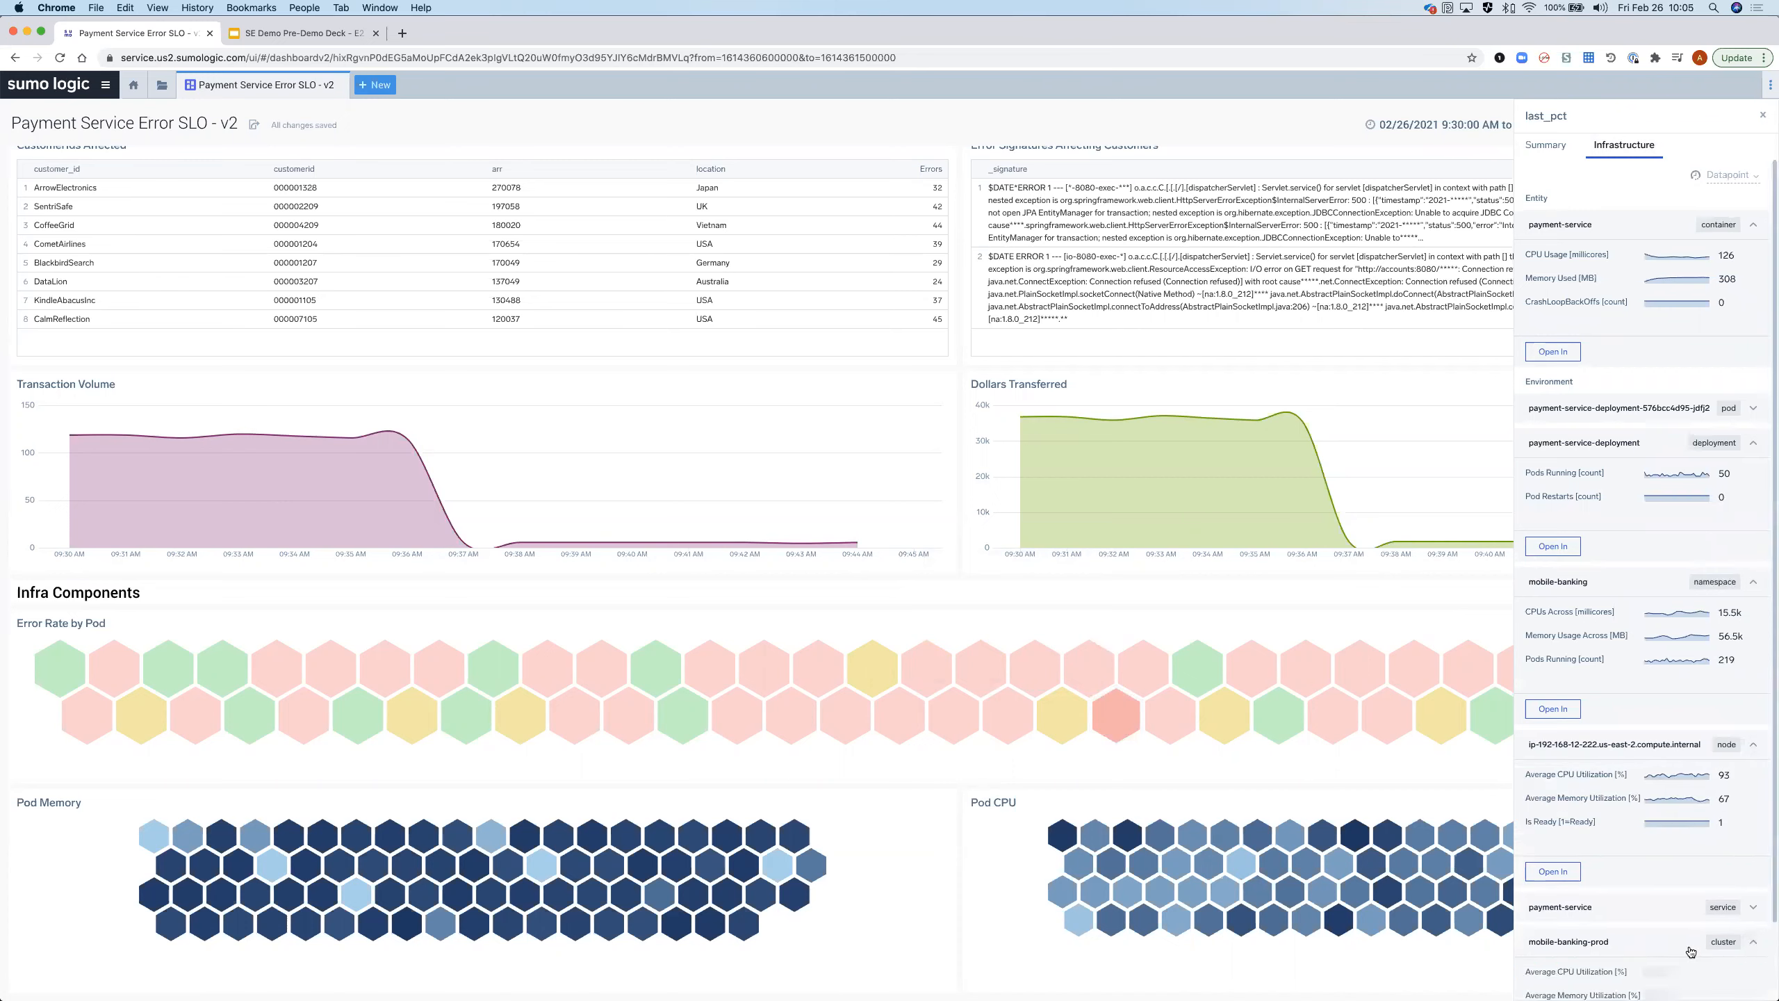
scroll(1716, 925, "down", 2)
scroll(1676, 860, "up", 1)
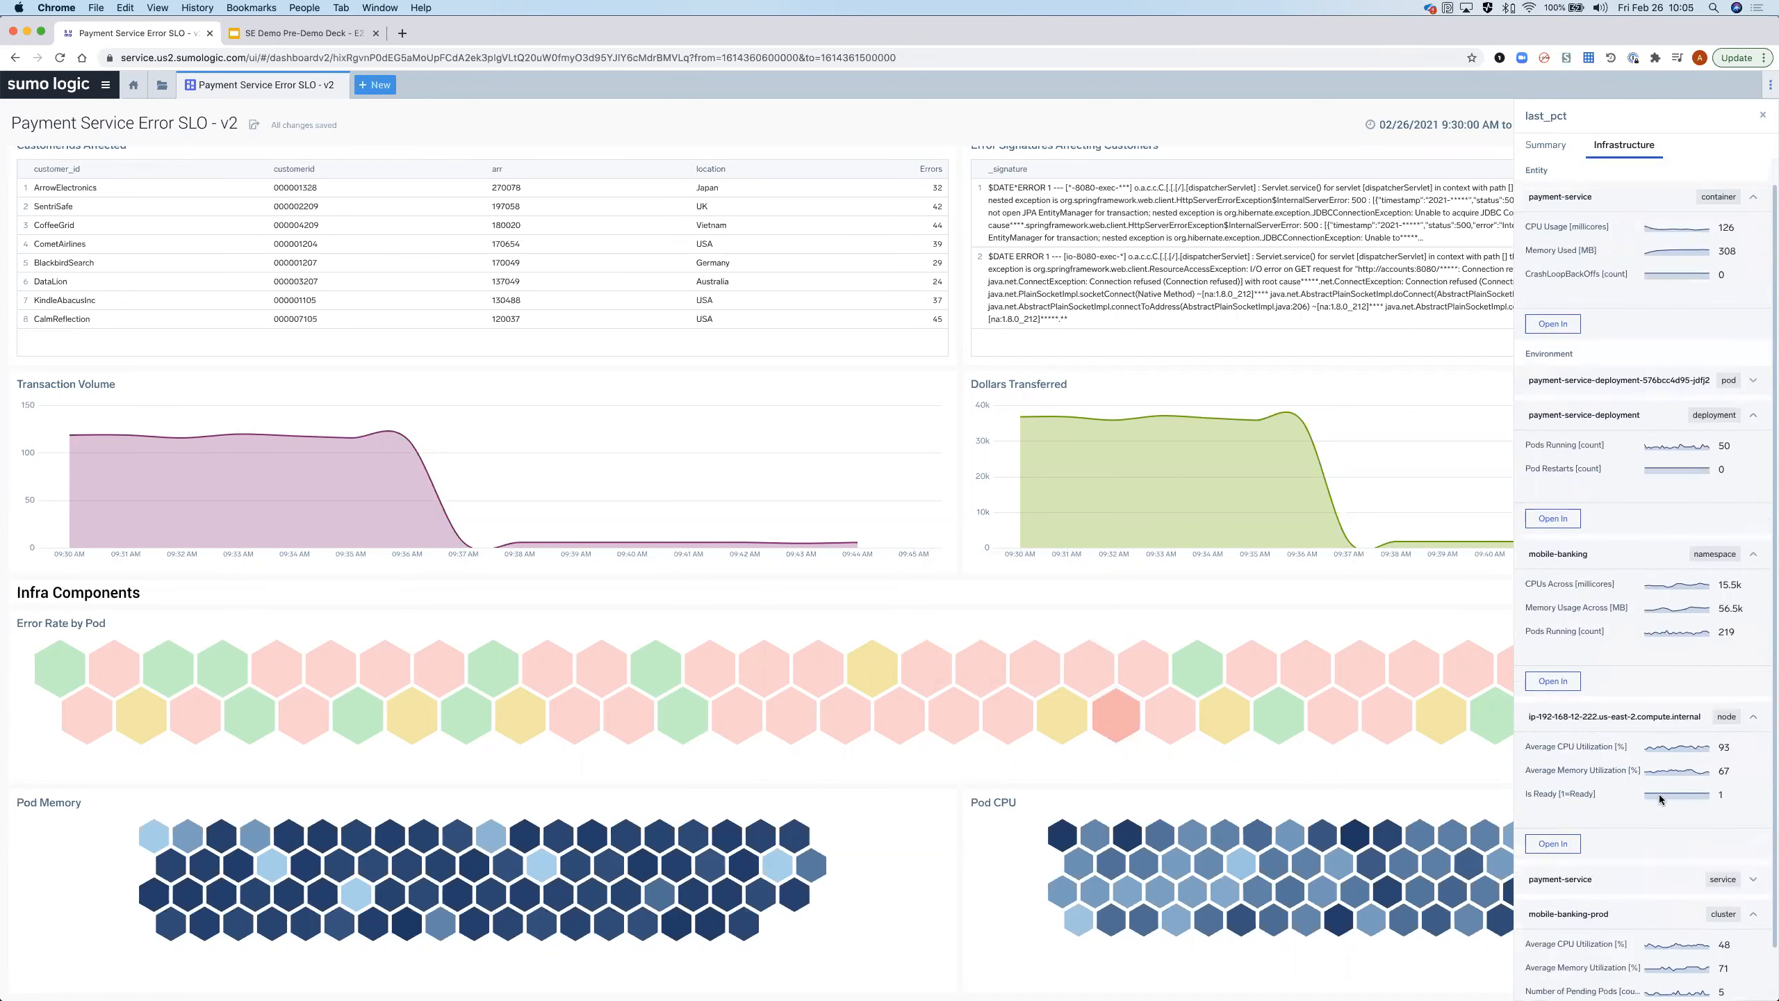
scroll(1659, 783, "up", 1)
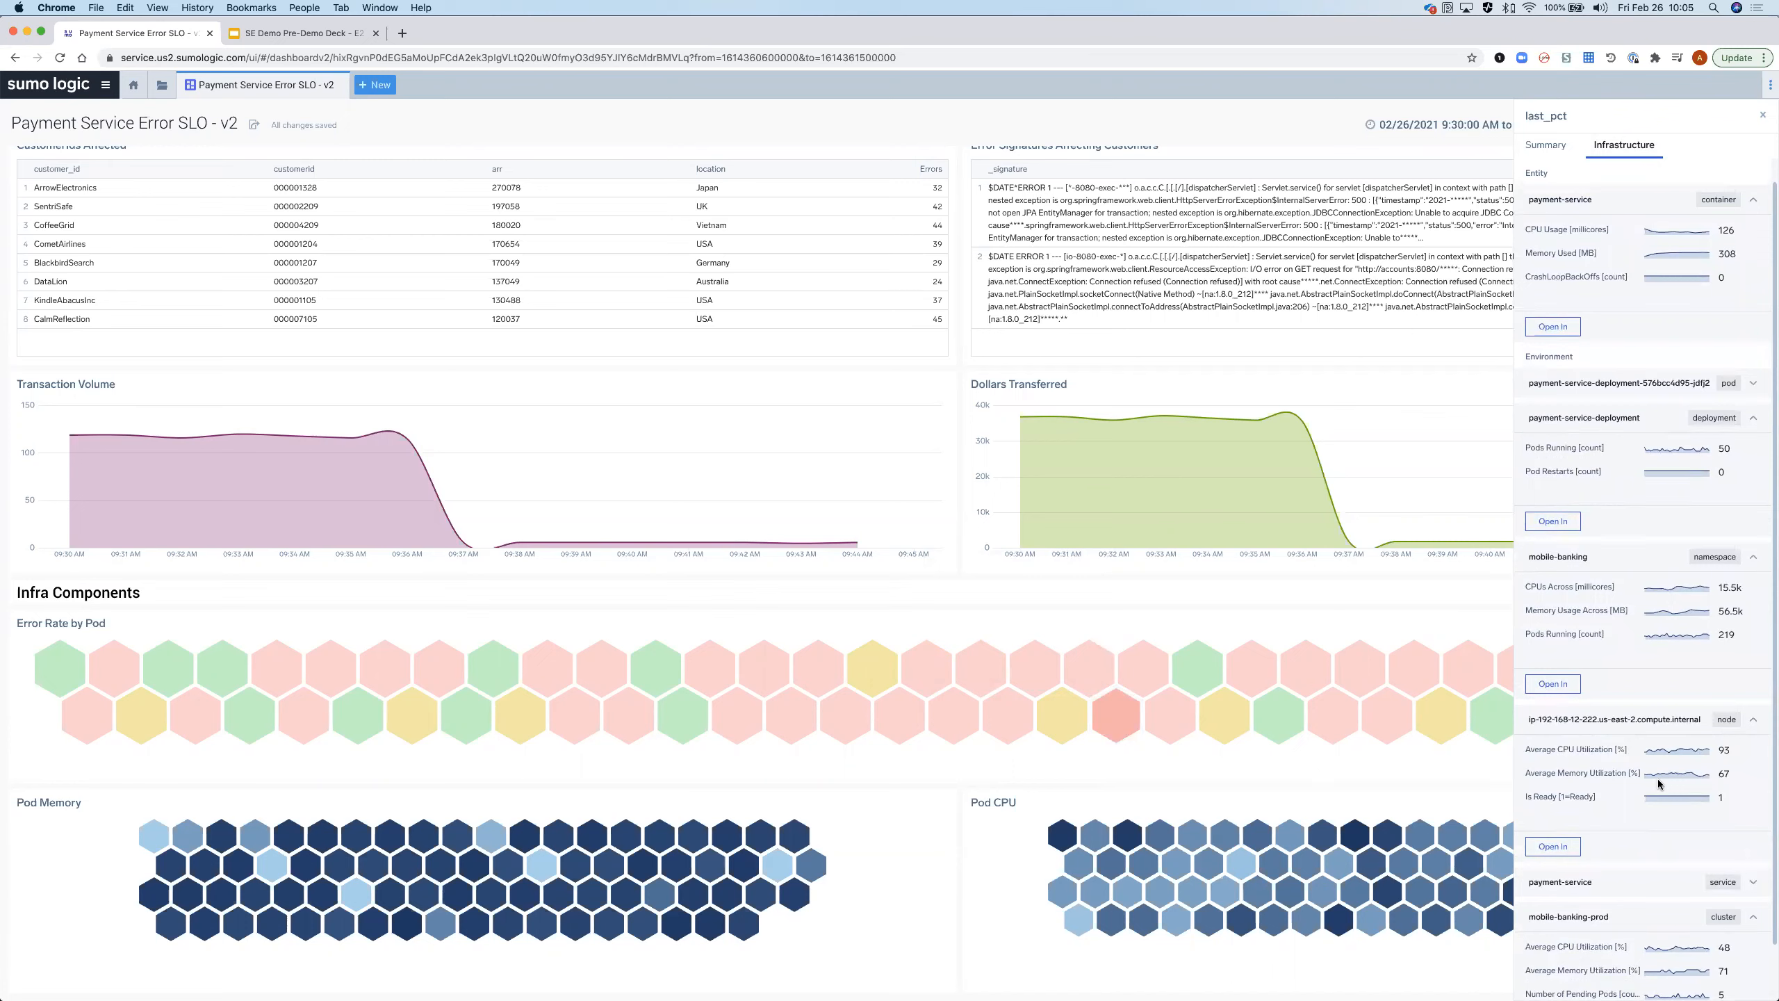
scroll(1661, 778, "up", 1)
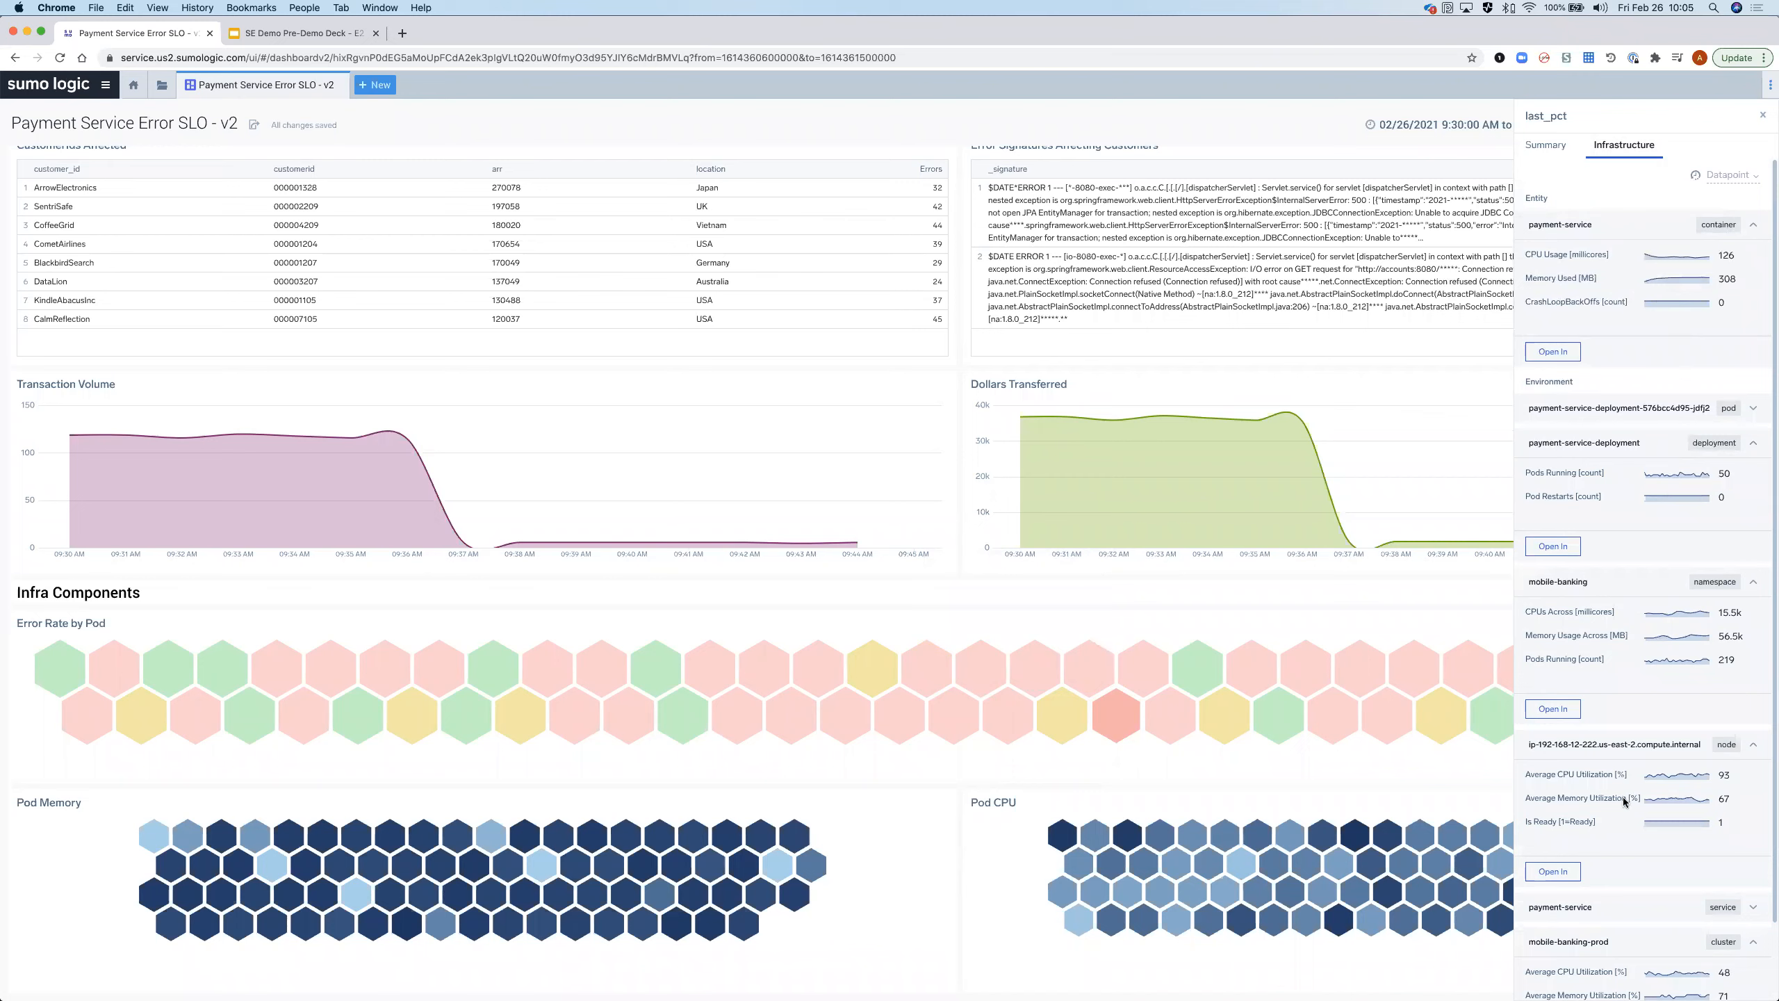
mouse_move(1667, 774)
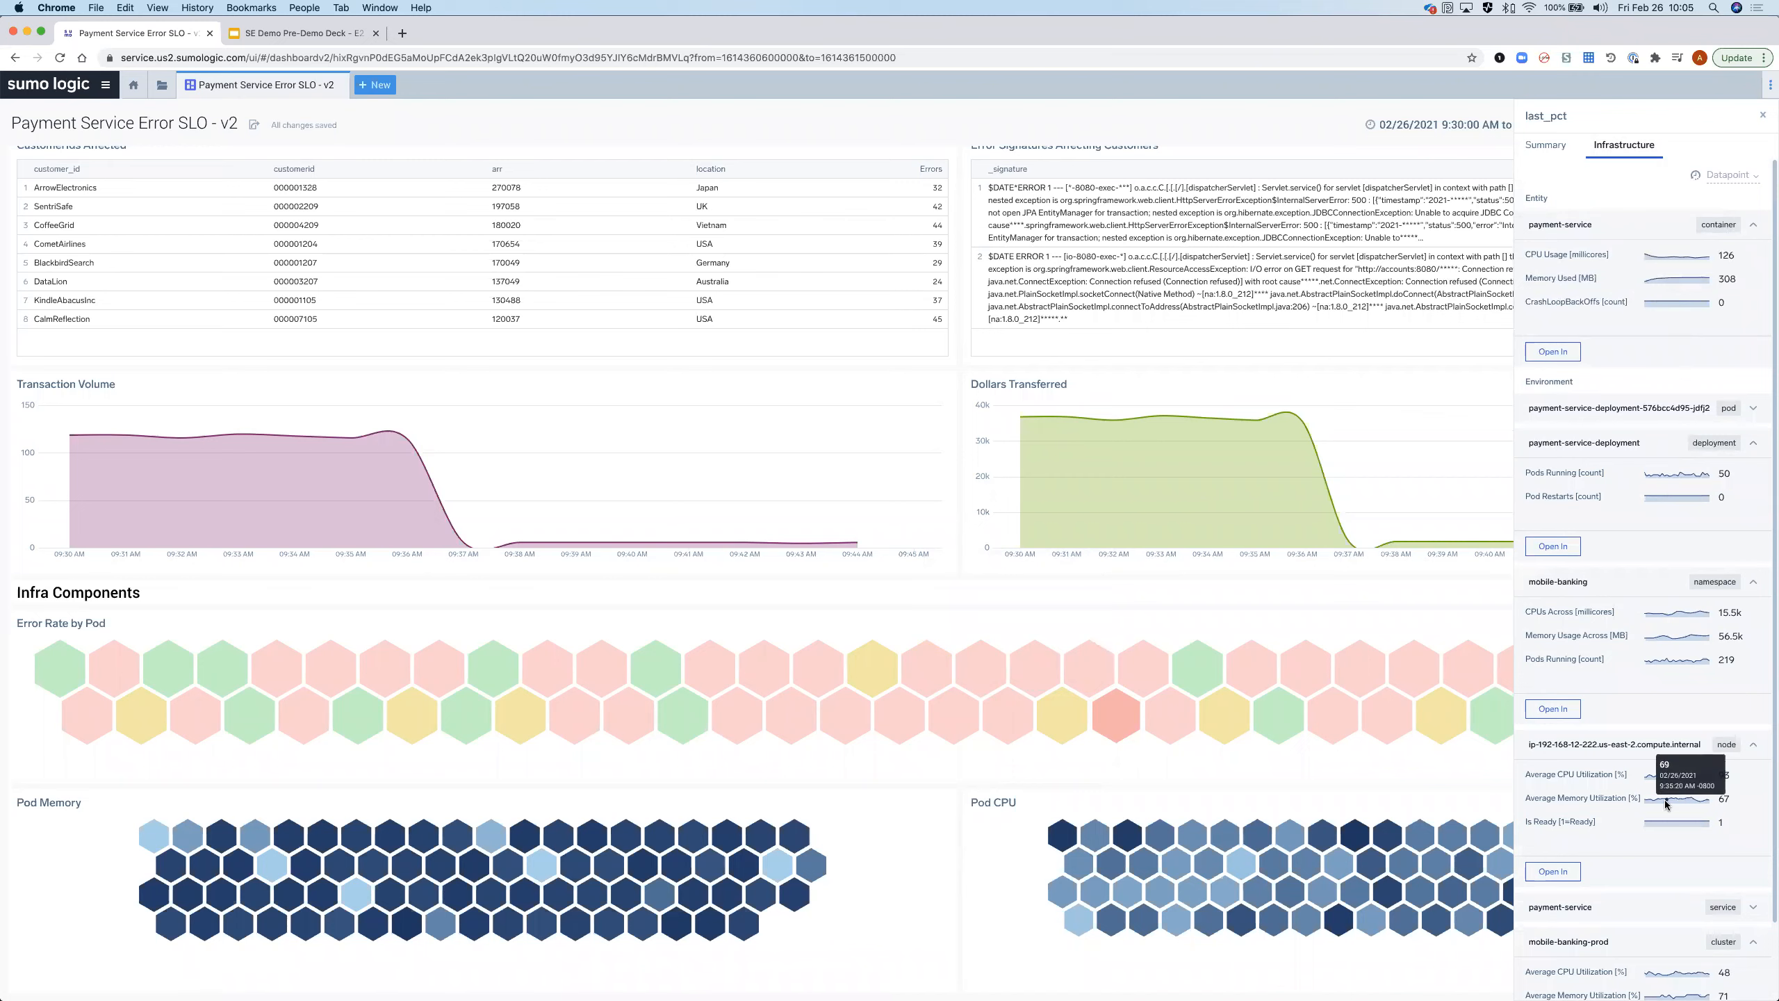
mouse_move(1670, 832)
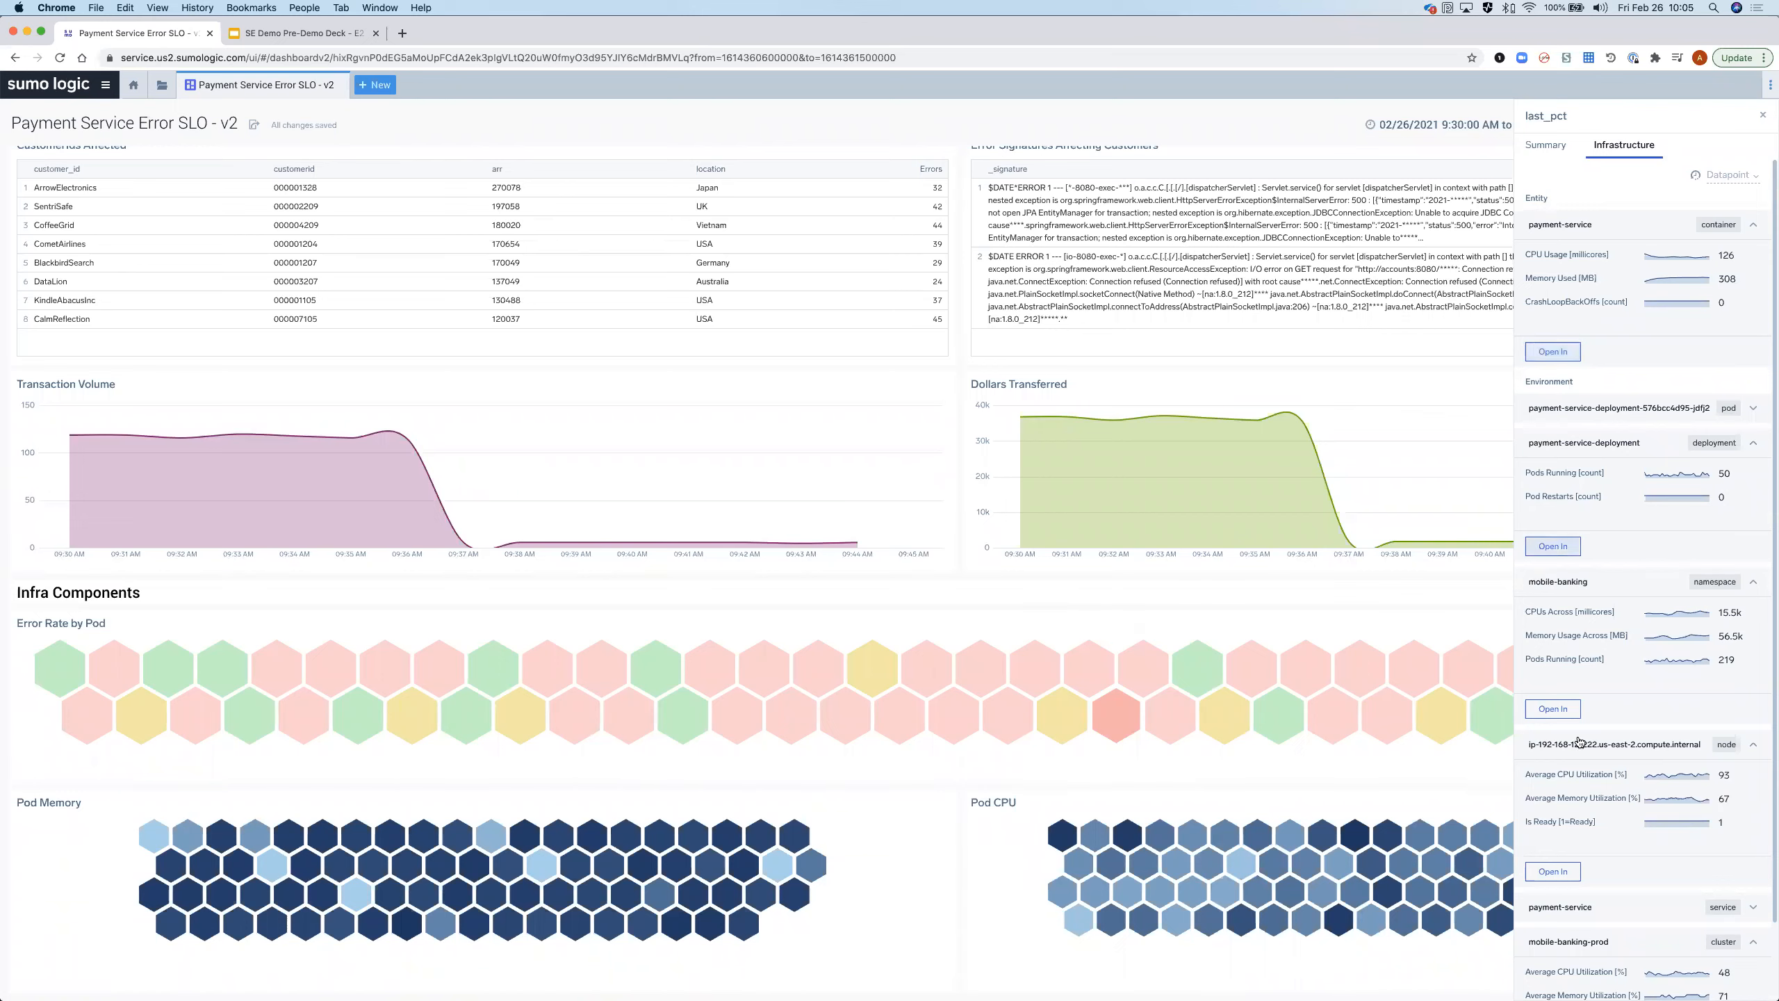
Step: Open the entity dashboard for payment-service-deployment from the pod's infrastructure details
left_click(1554, 873)
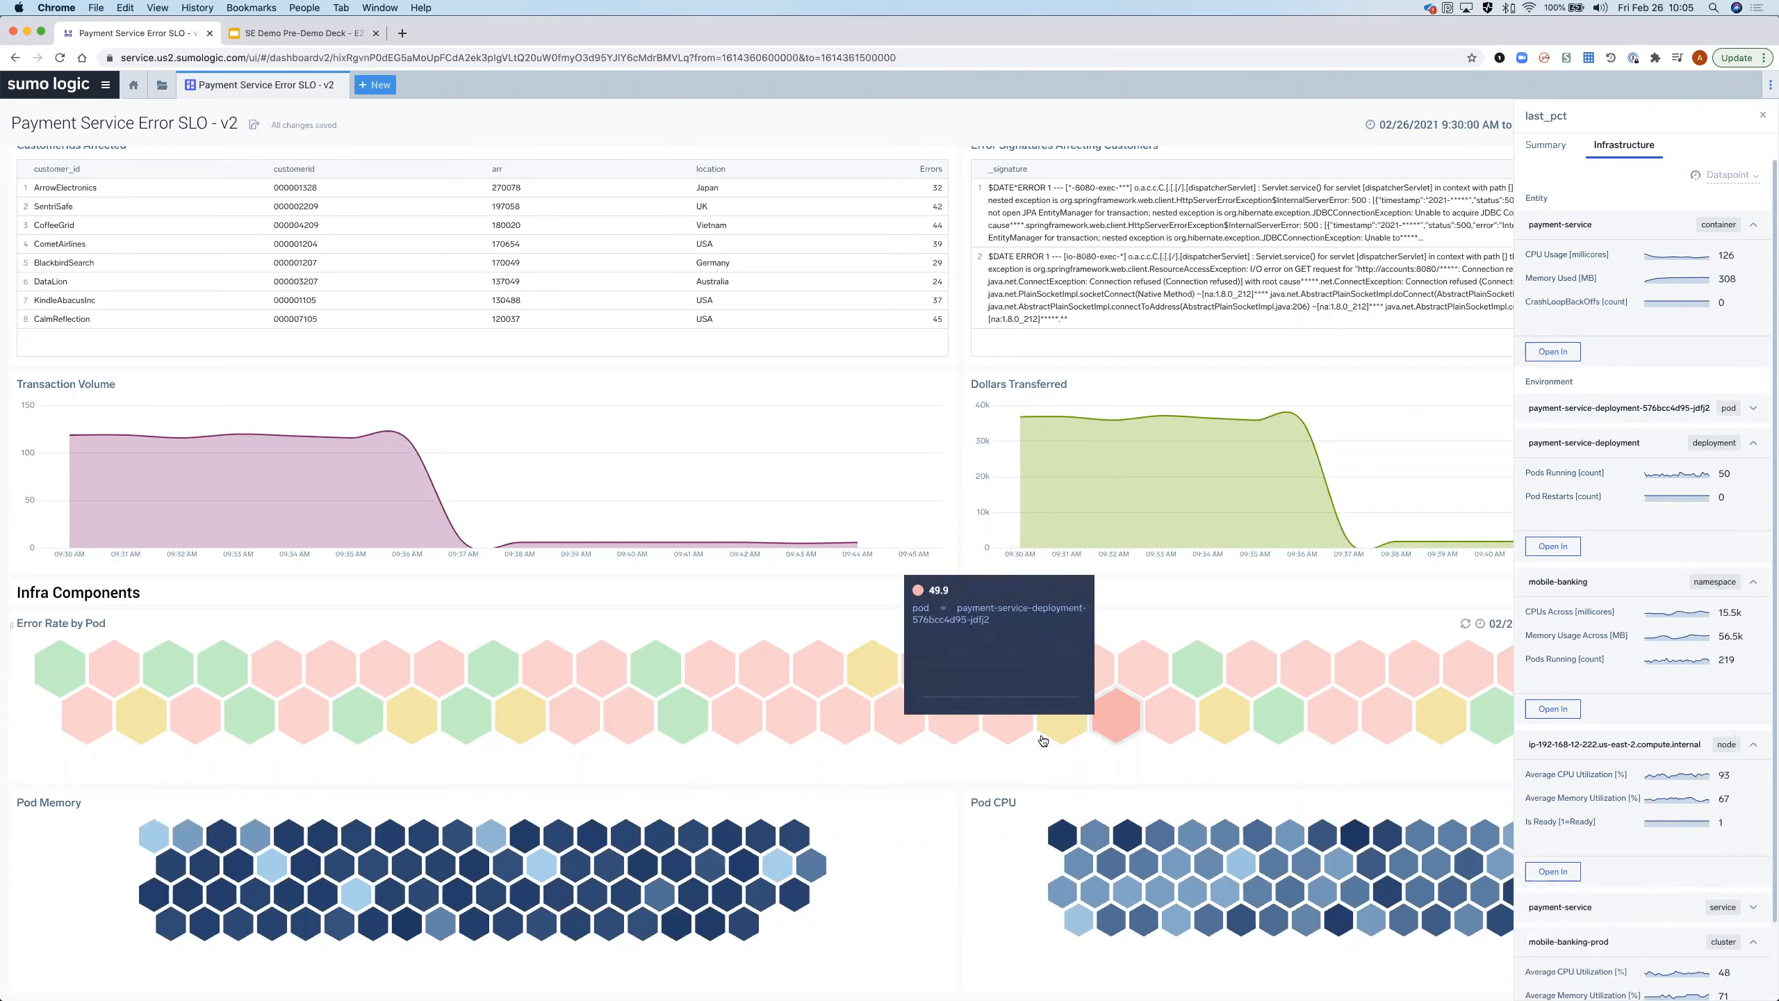
mouse_move(962, 720)
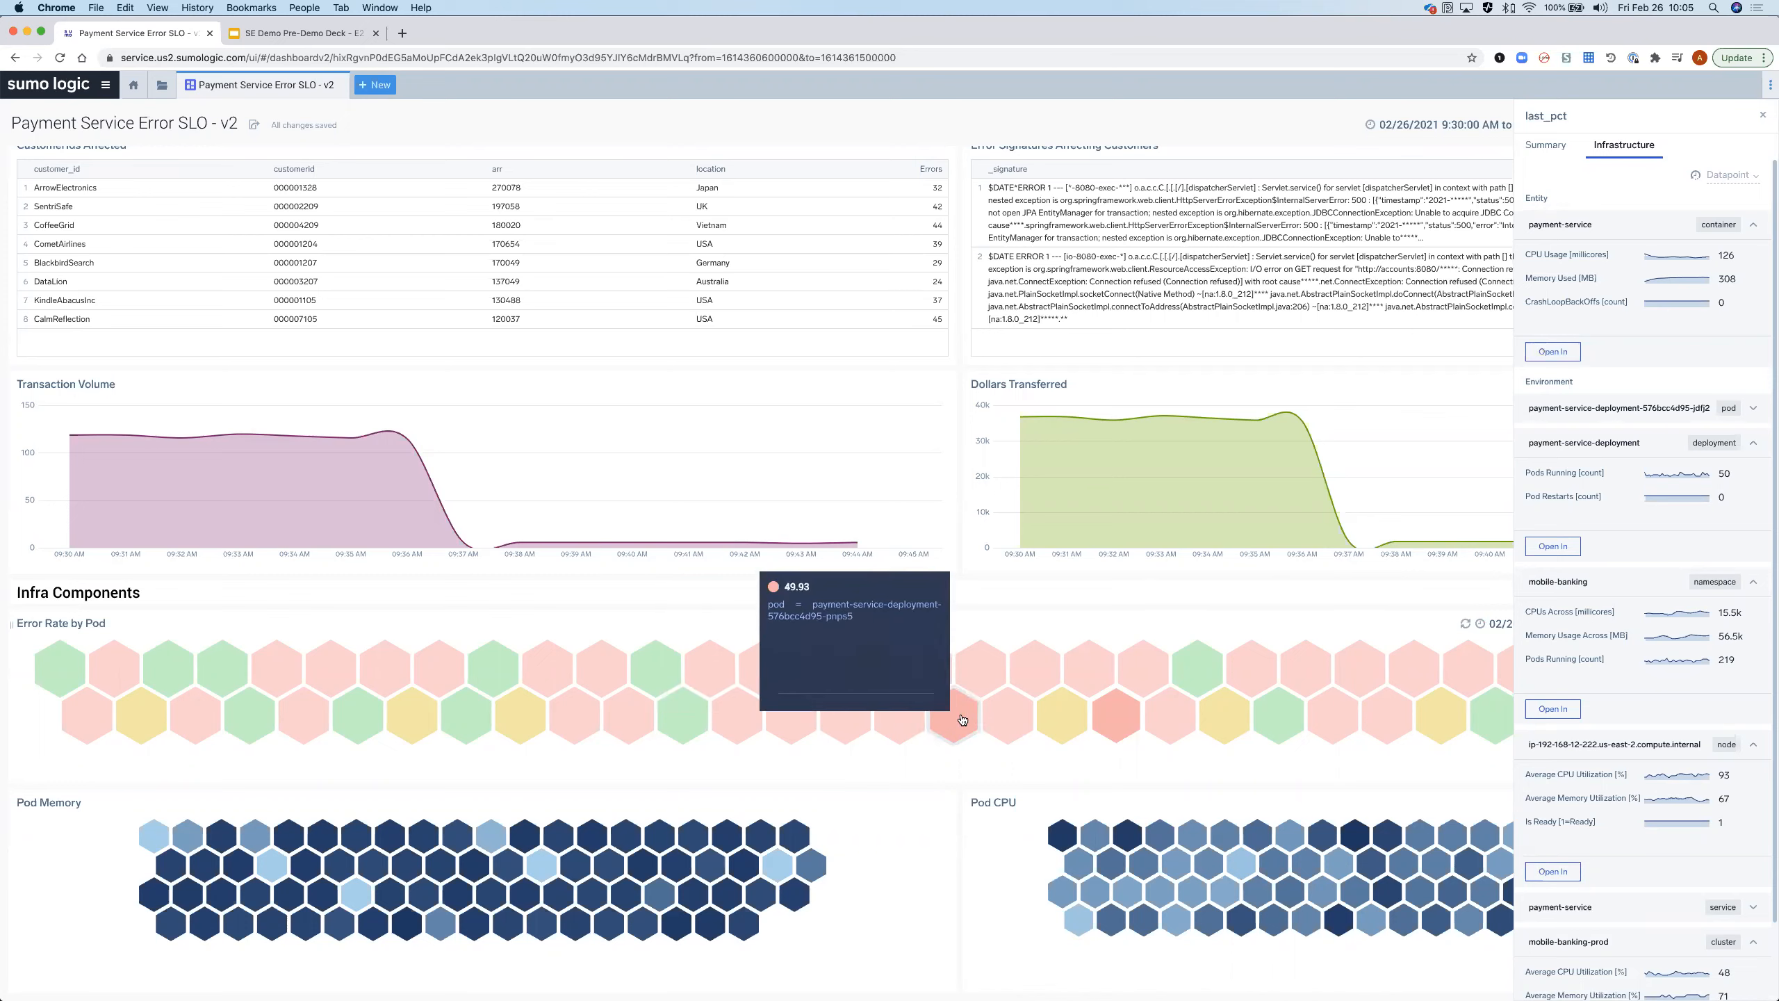
left_click(1571, 551)
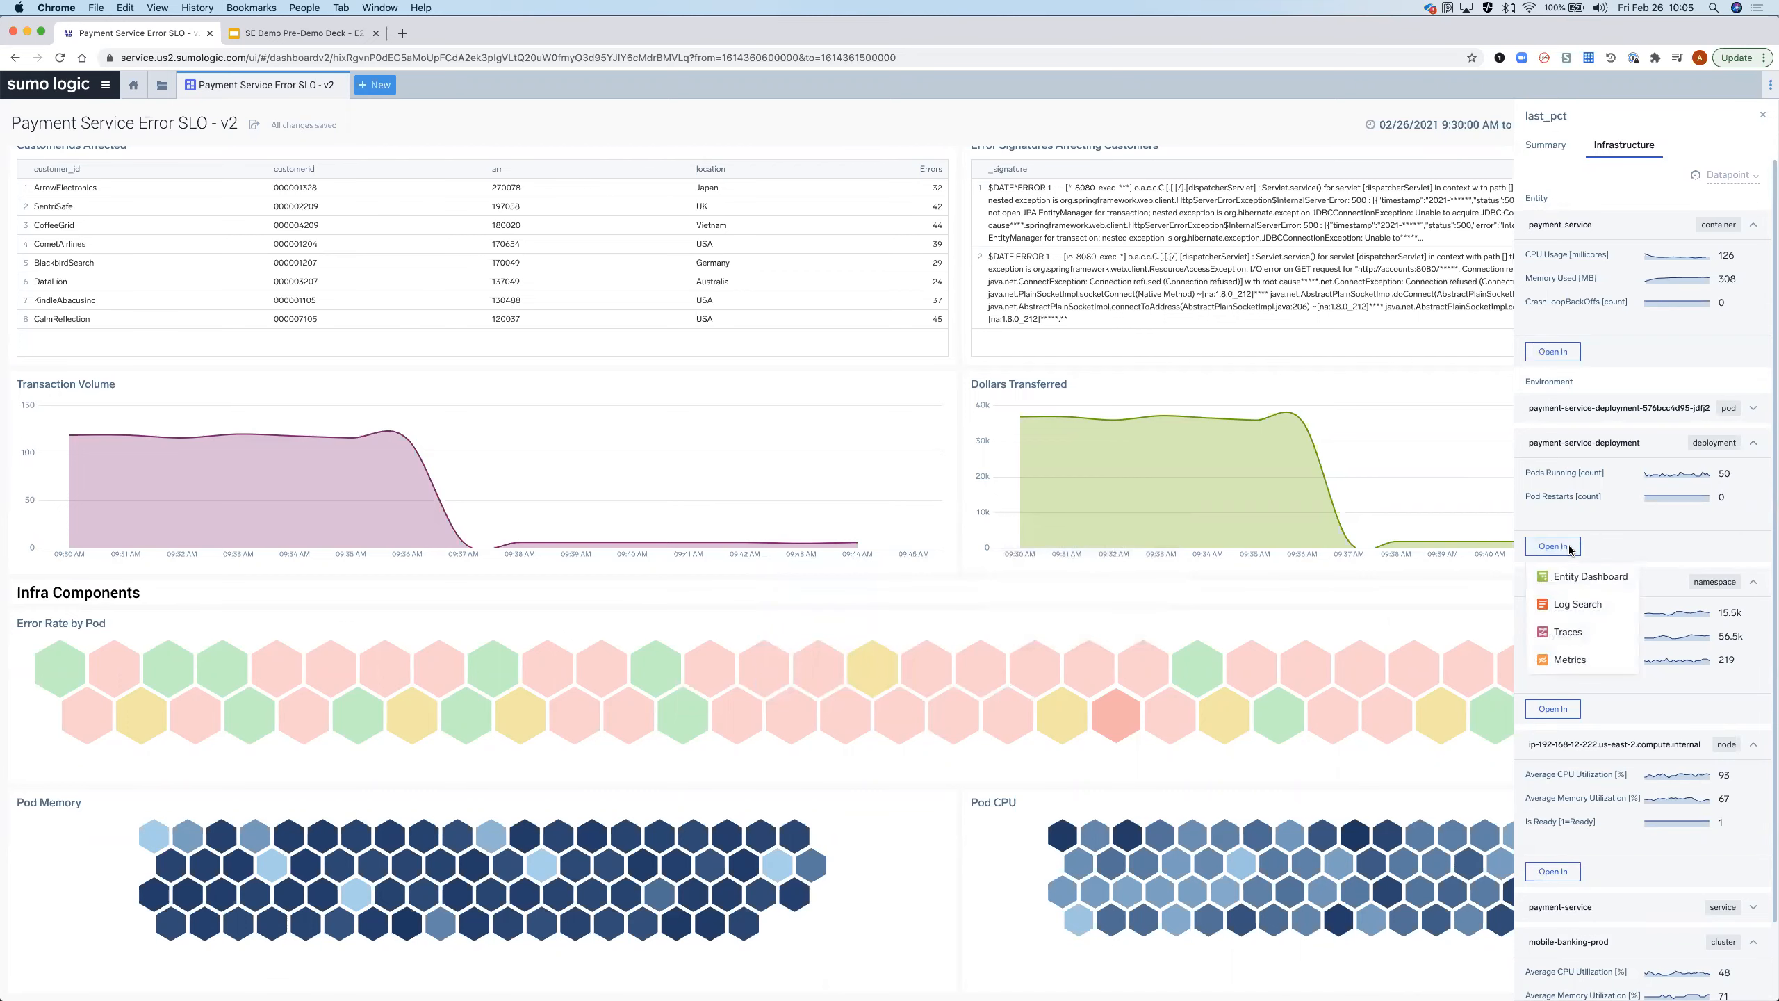
left_click(1571, 576)
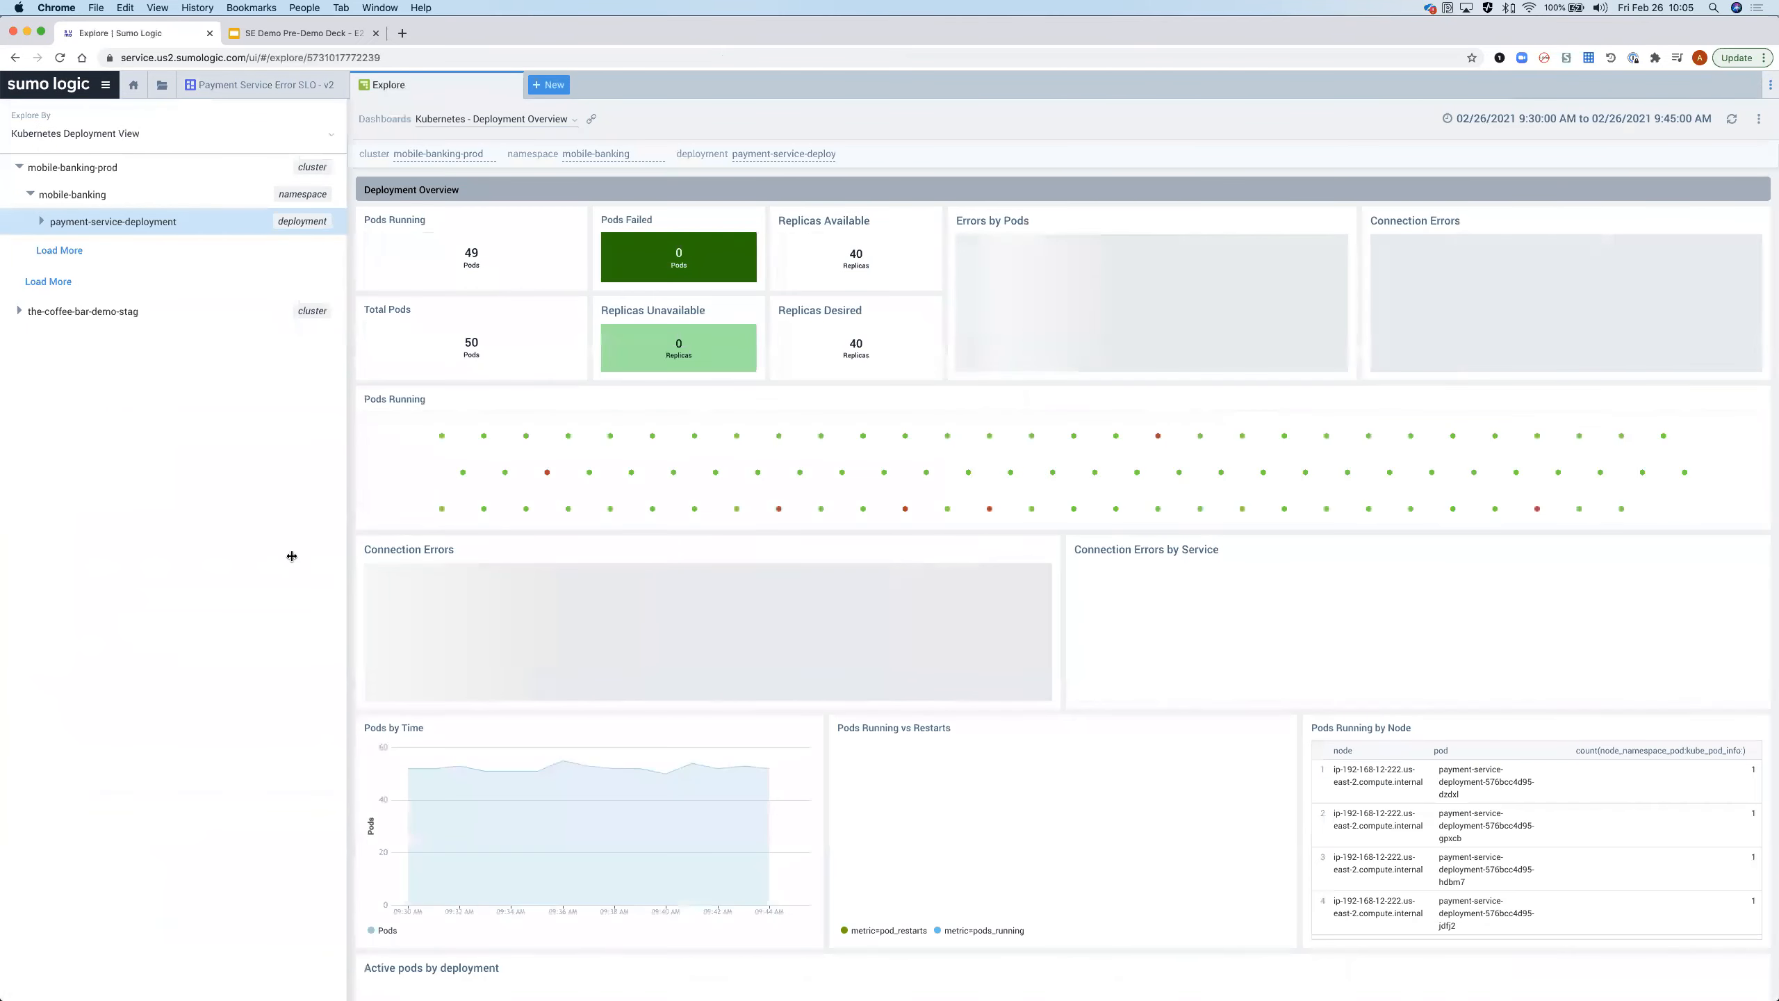
Step: Narrow the entity tree to widen the deployment dashboard, and examine the accounts service rows in the Connection Errors table
left_click_drag(292, 556, 290, 561)
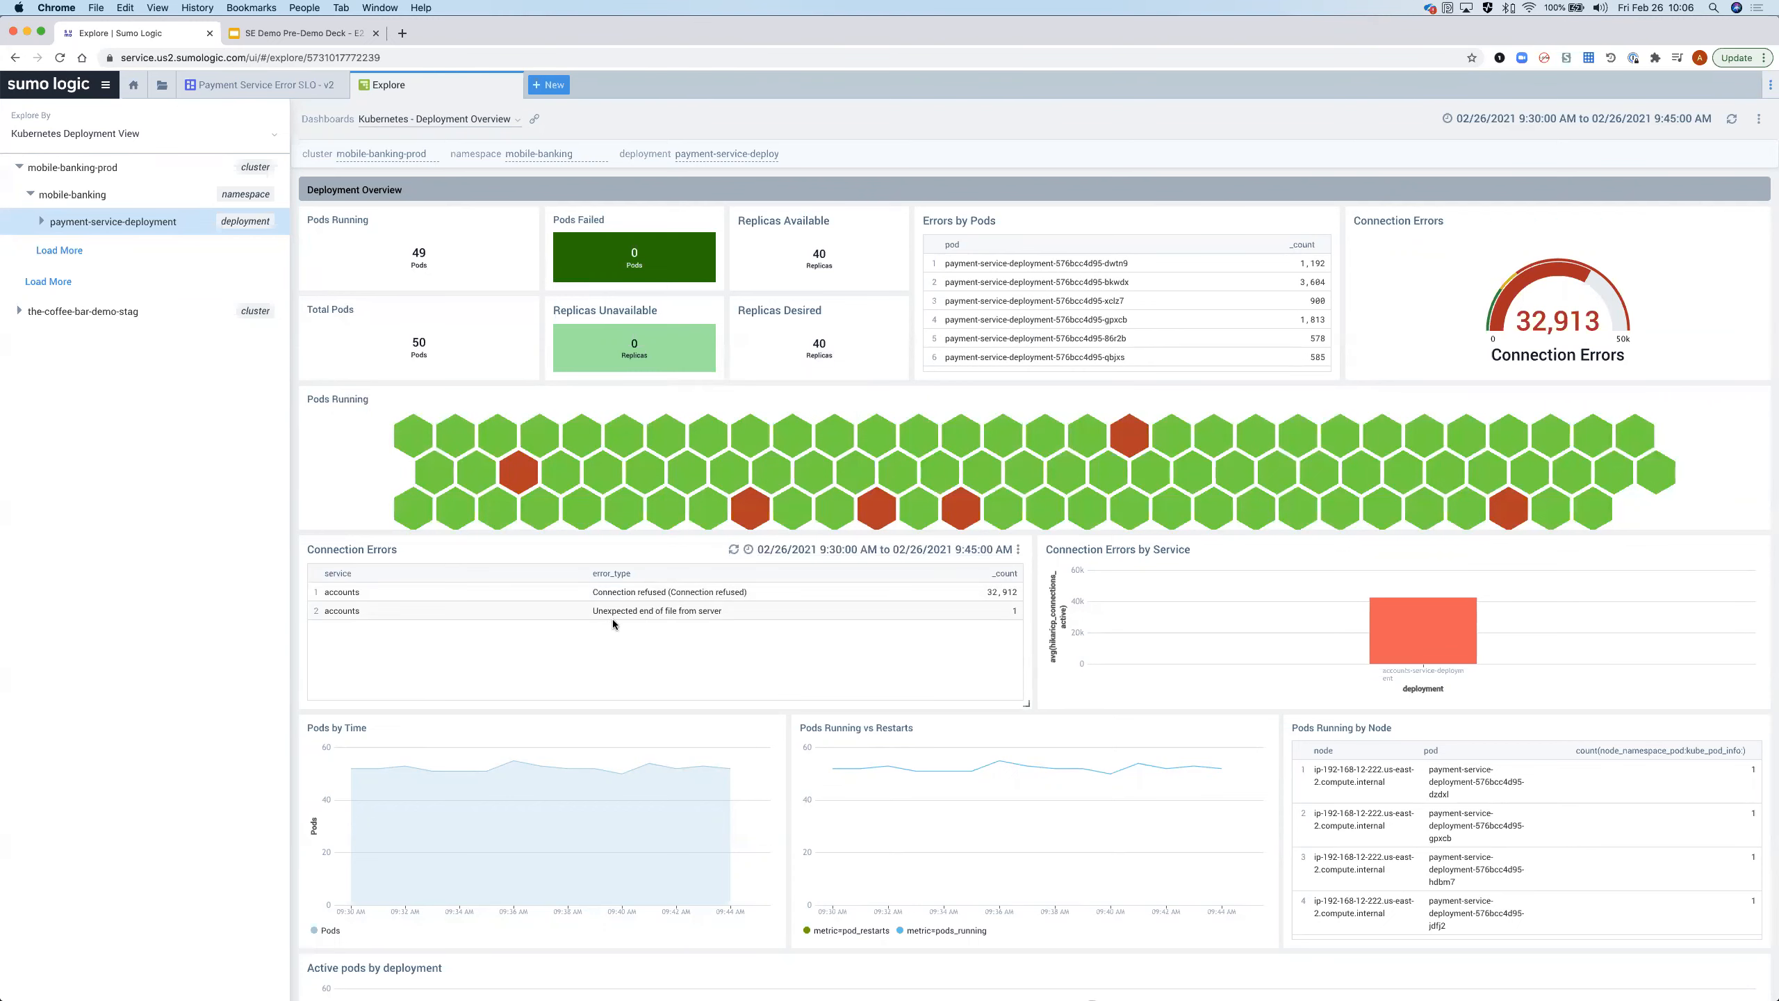
double_click(342, 613)
left_click(392, 630)
triple_click(781, 591)
left_click(781, 591)
Step: Open the traces for accounts-service-deployment through the infrastructure details of its bar in the Connection Errors by Service chart
left_click(1409, 652)
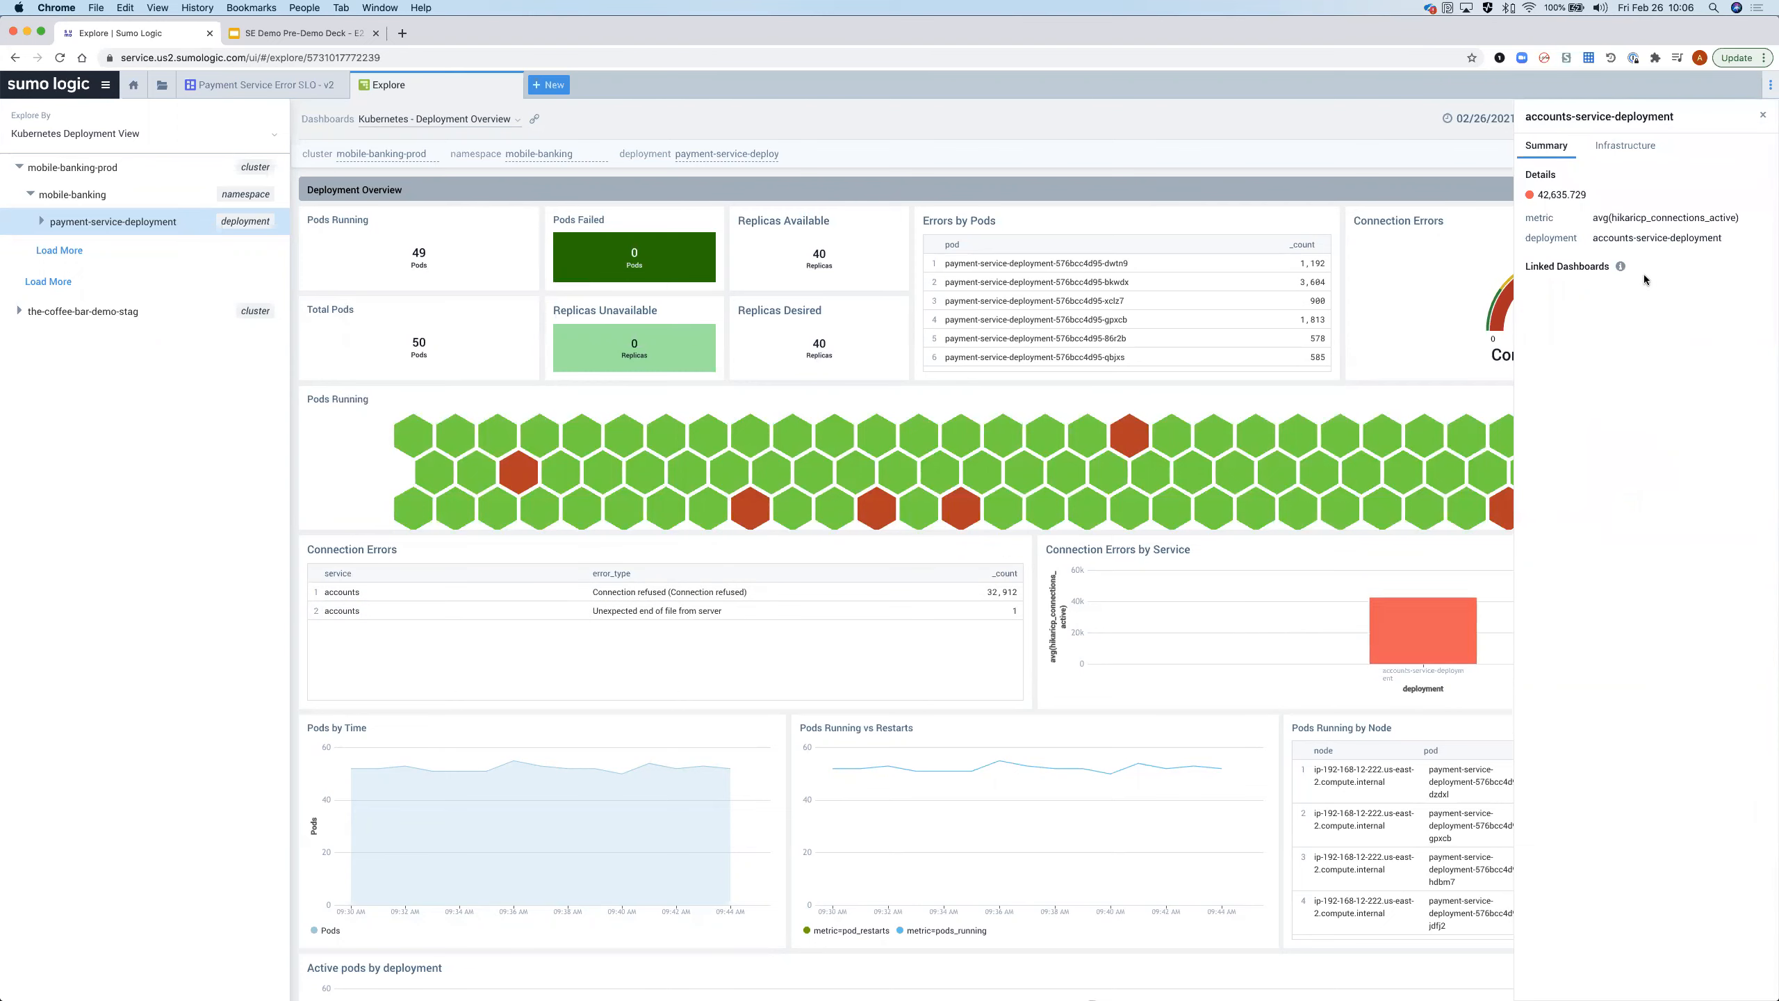
left_click(1615, 156)
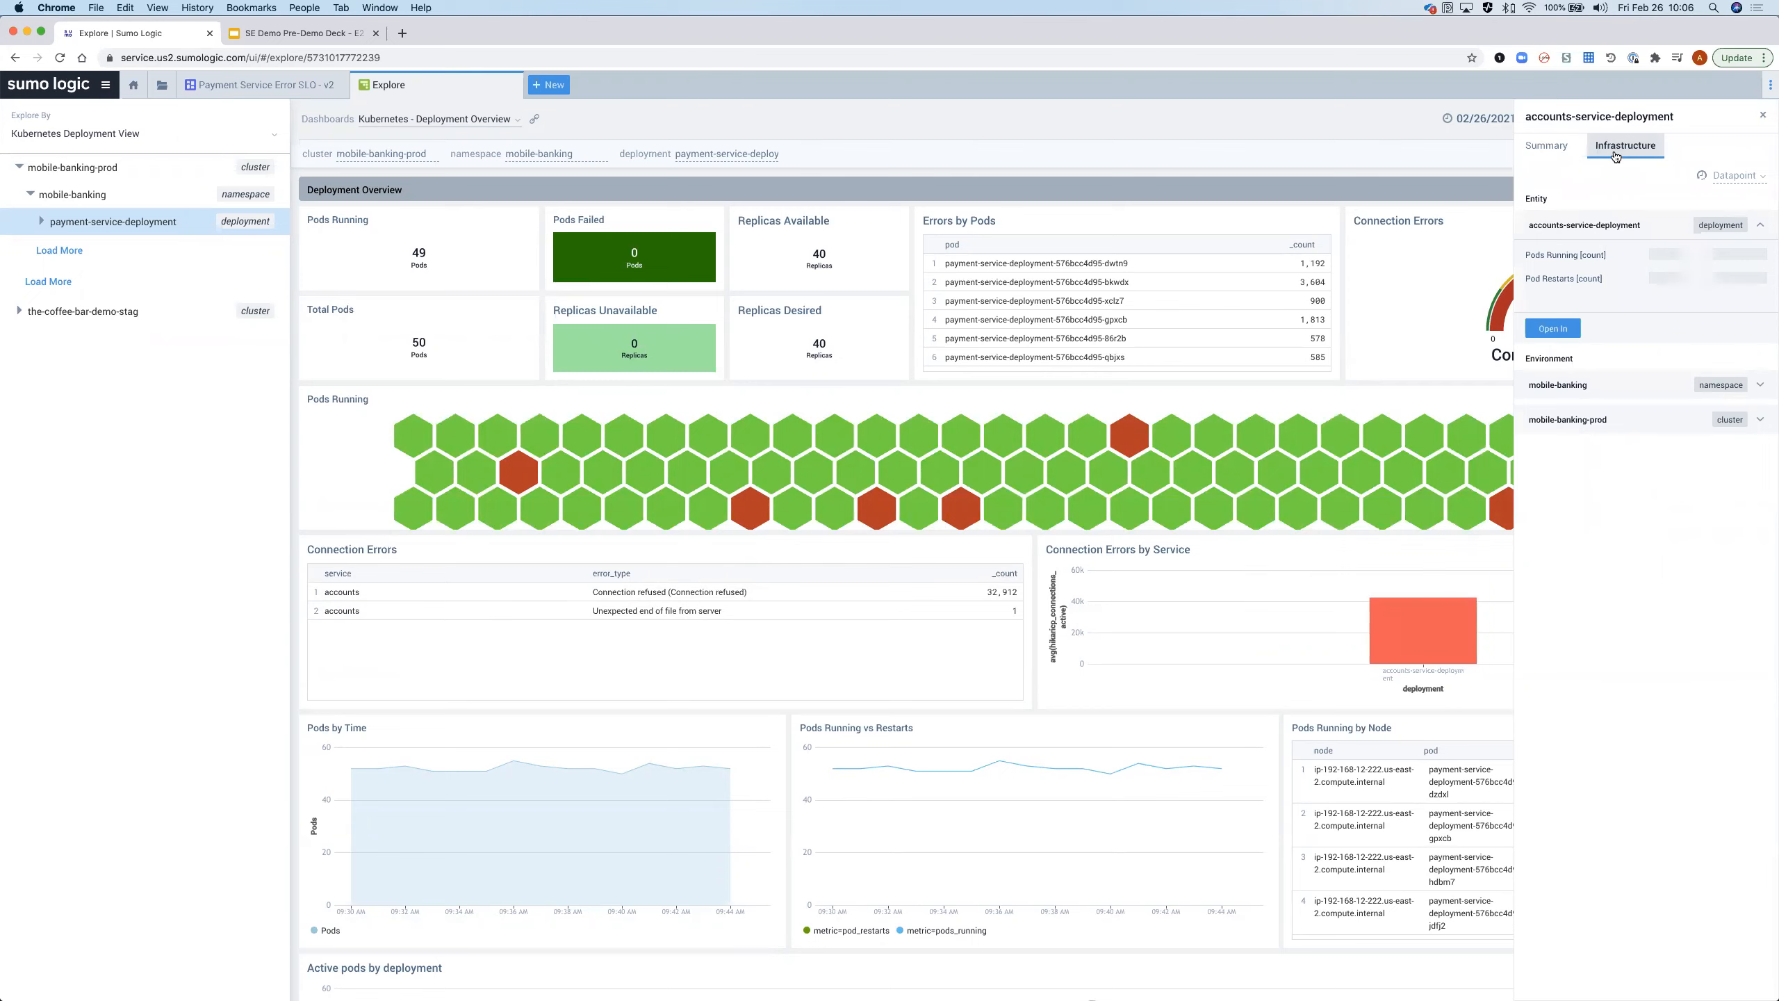
left_click(1555, 326)
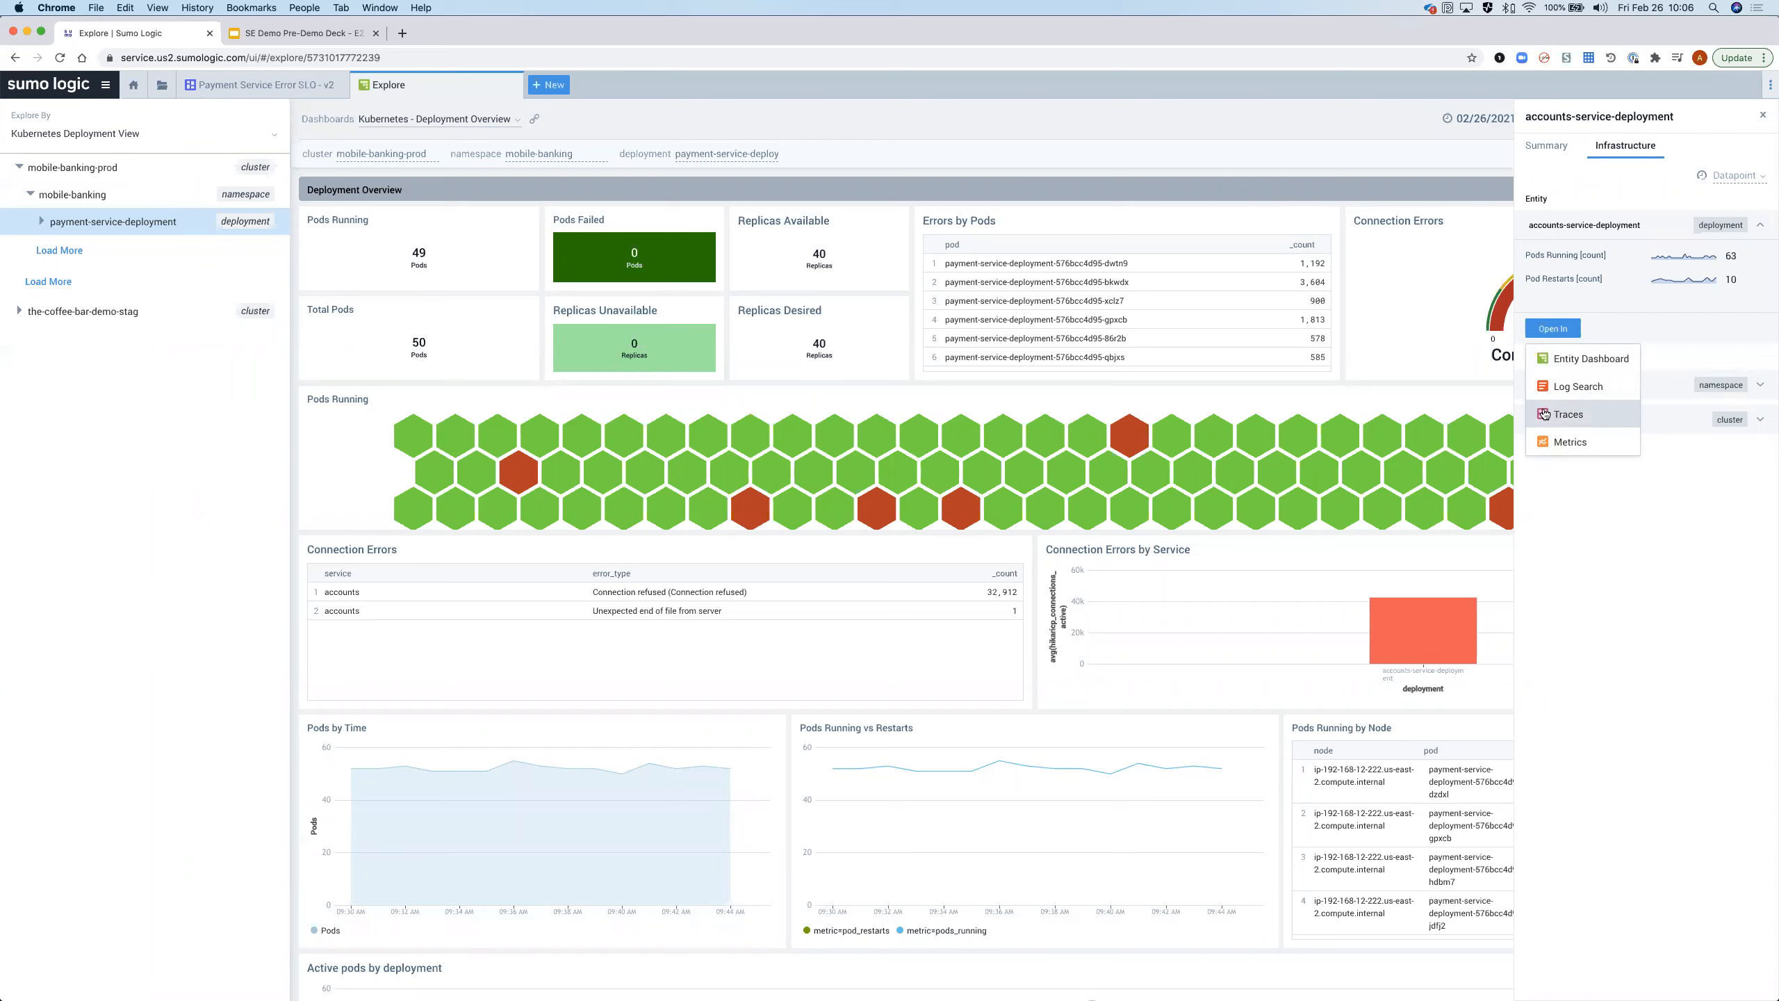
left_click(1546, 414)
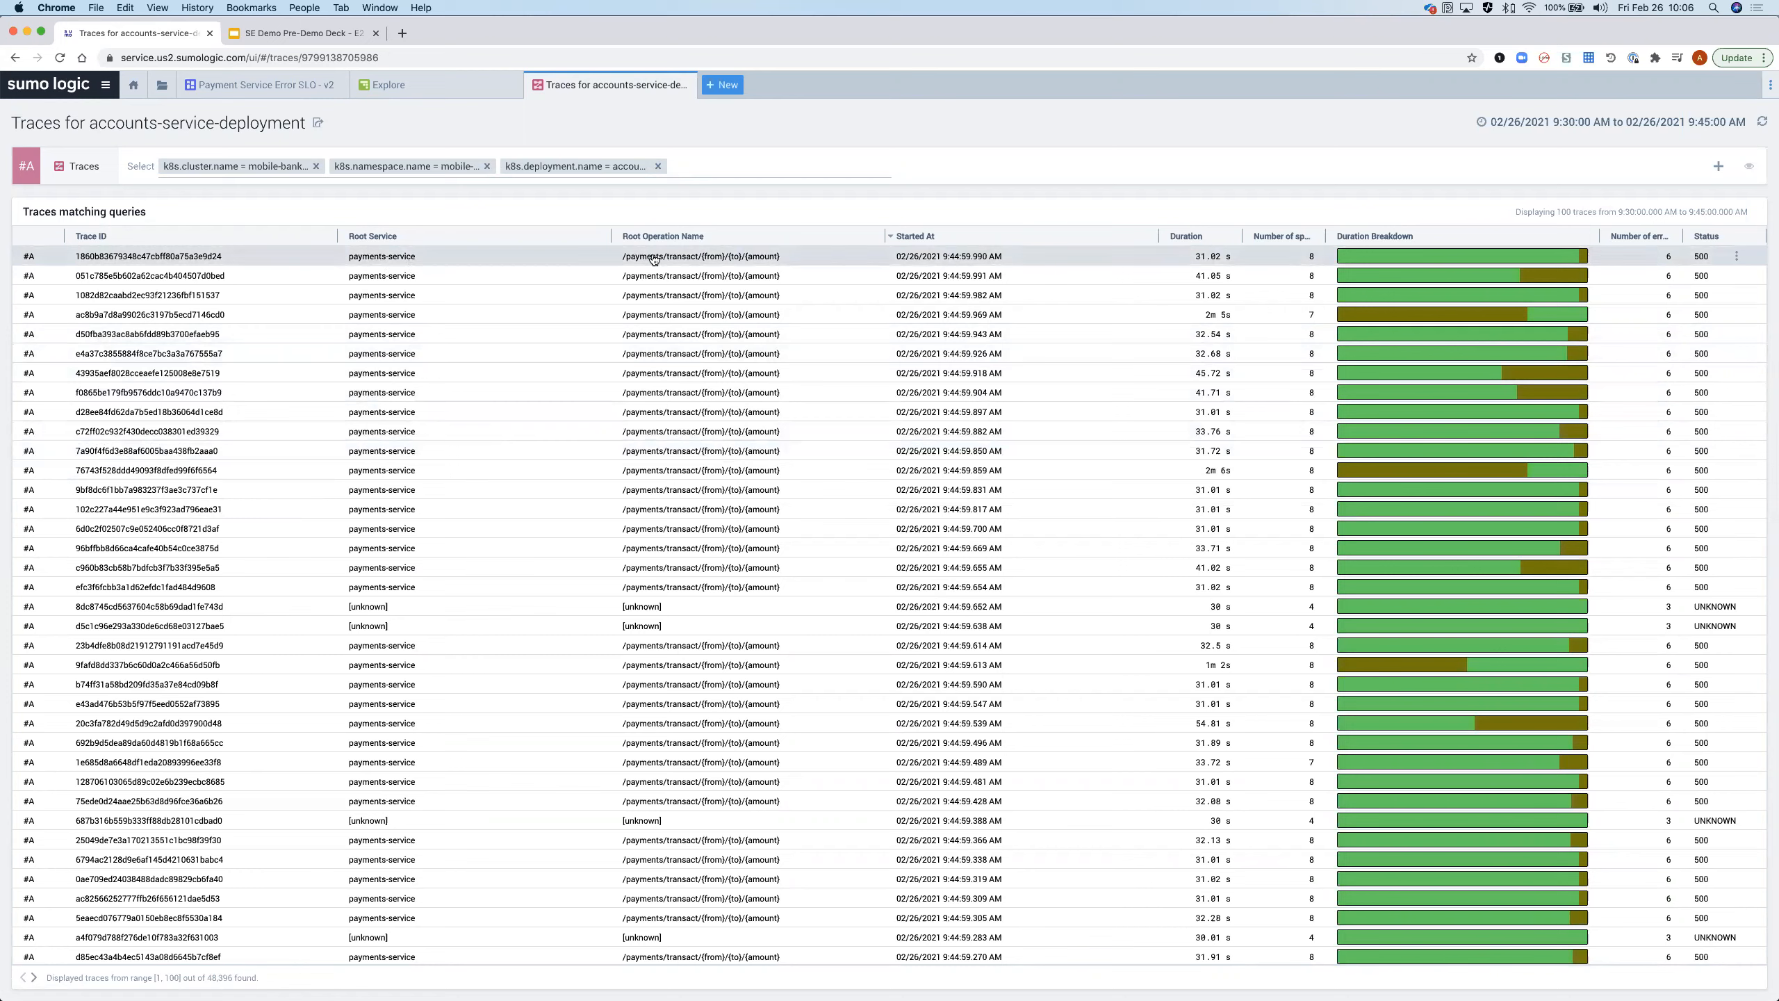
Step: Open the payments-service trace started at 9:44:59.990 AM and show the details of its CrudRepository.findById span
mouse_move(1574, 258)
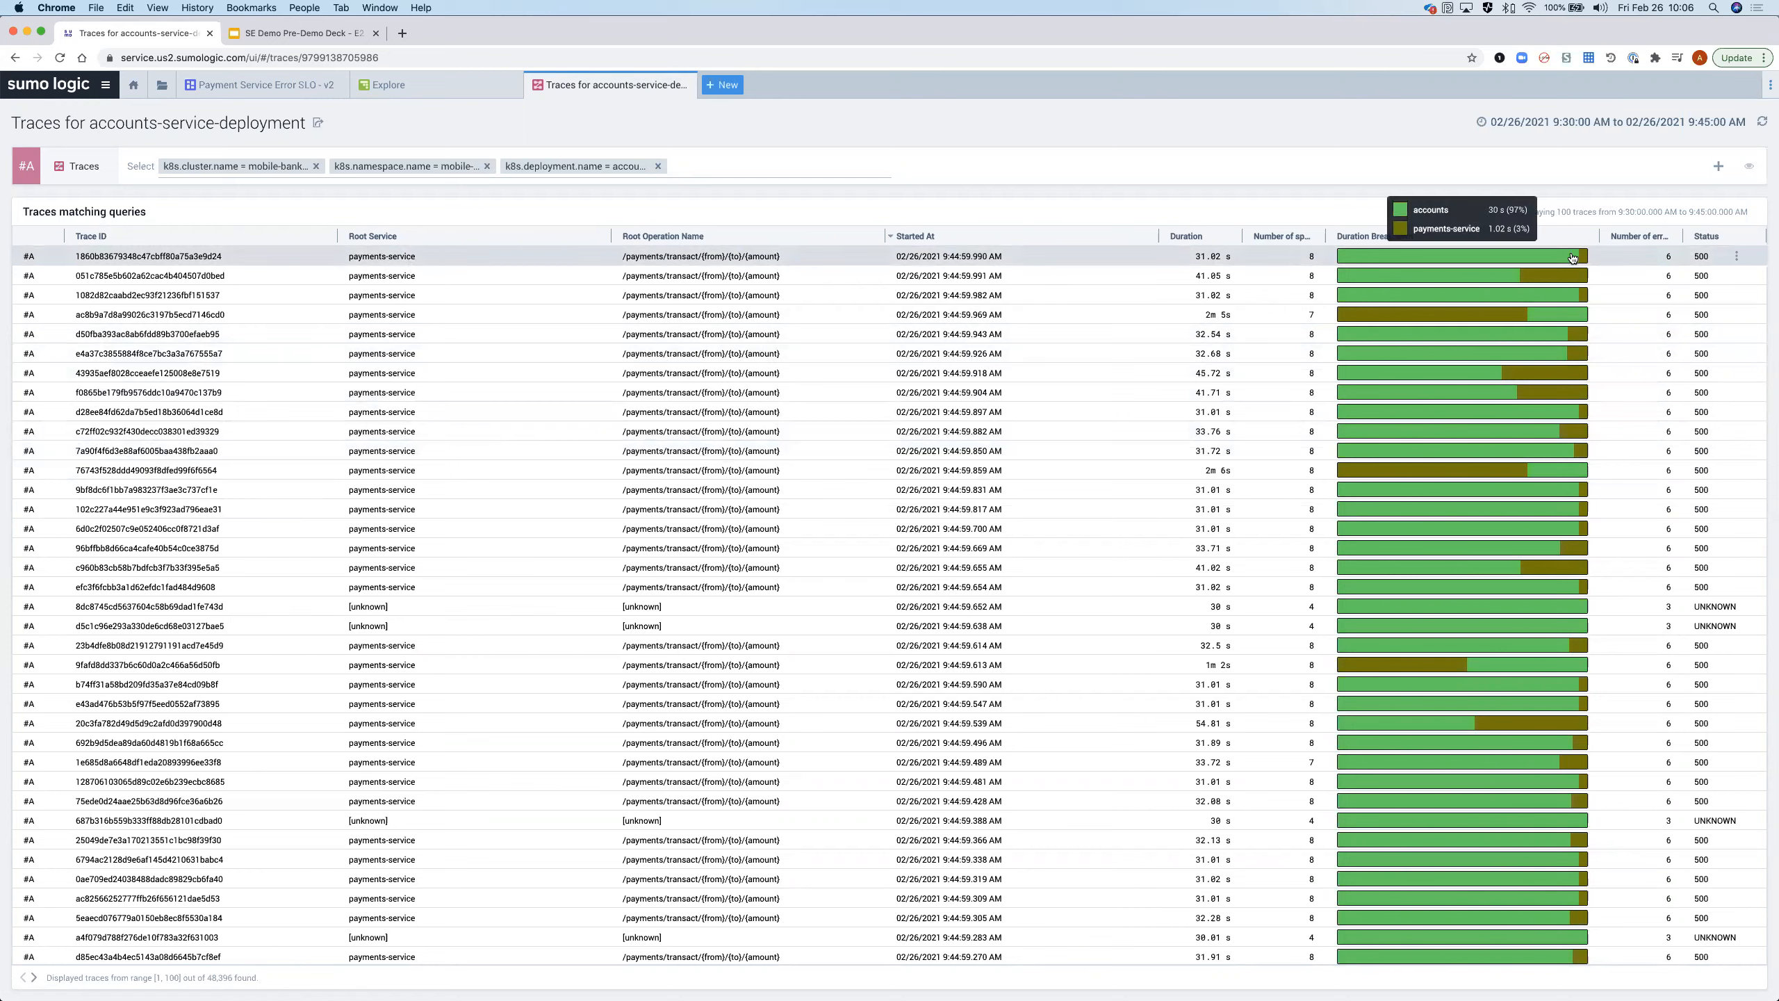
left_click(1184, 257)
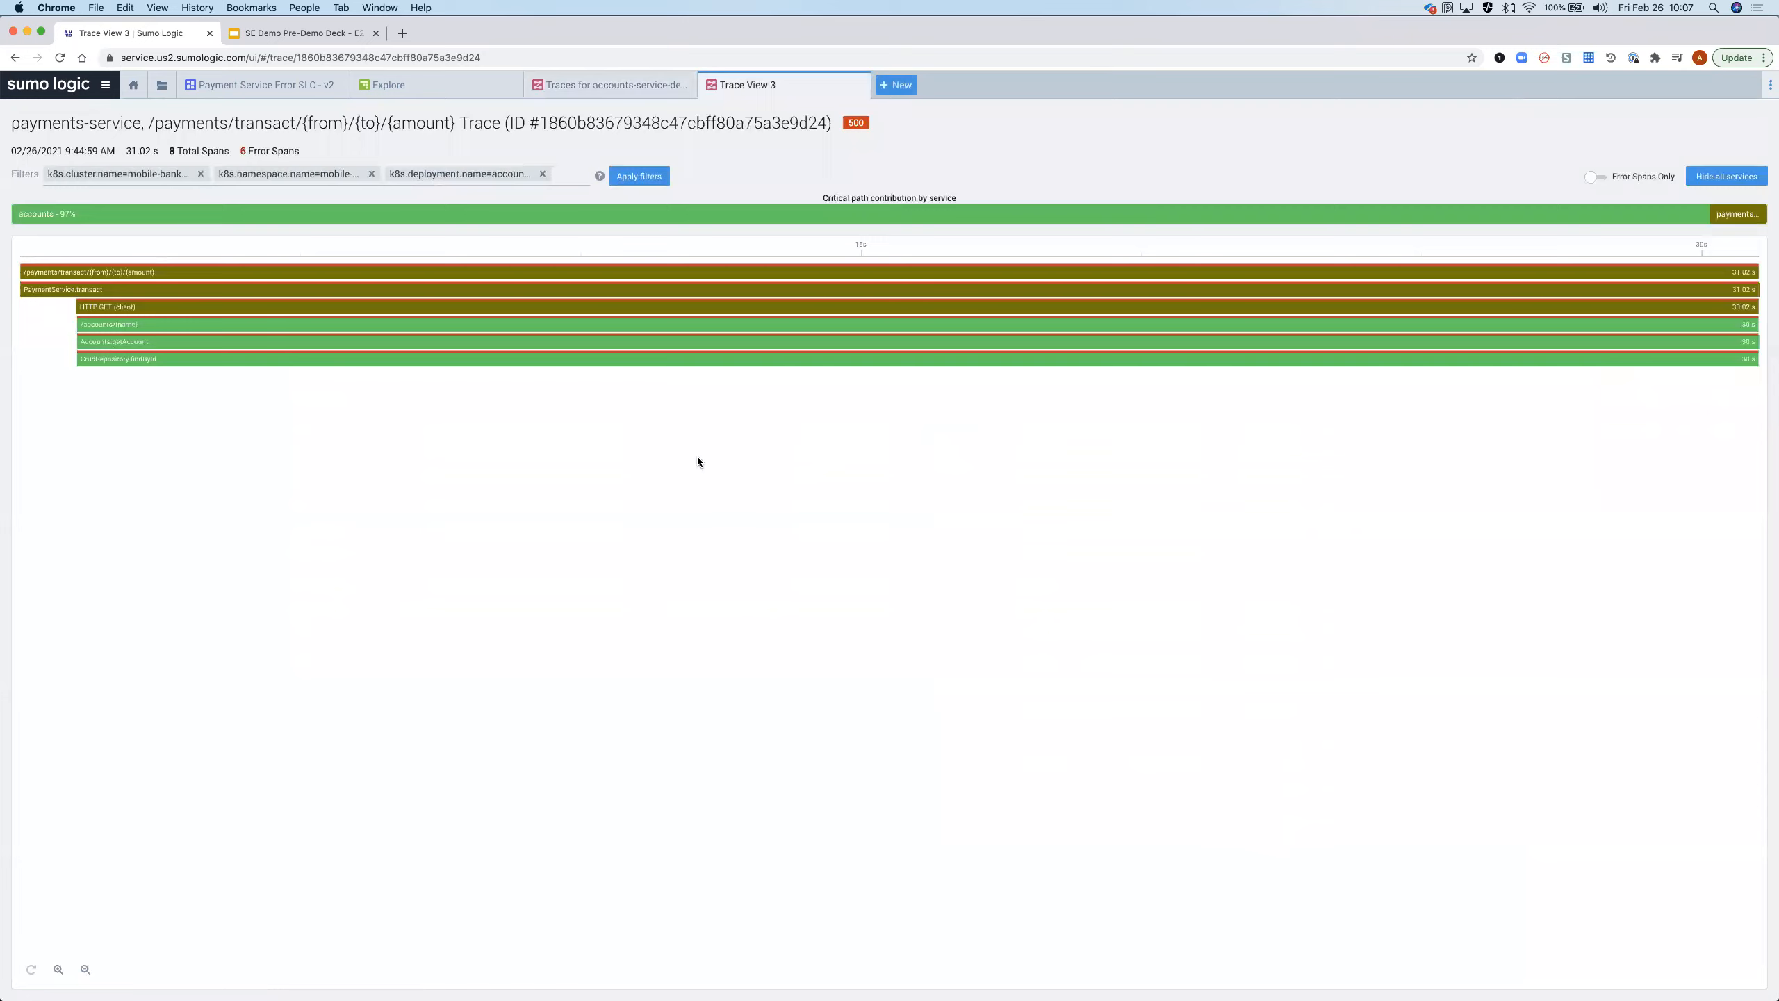
mouse_move(194, 279)
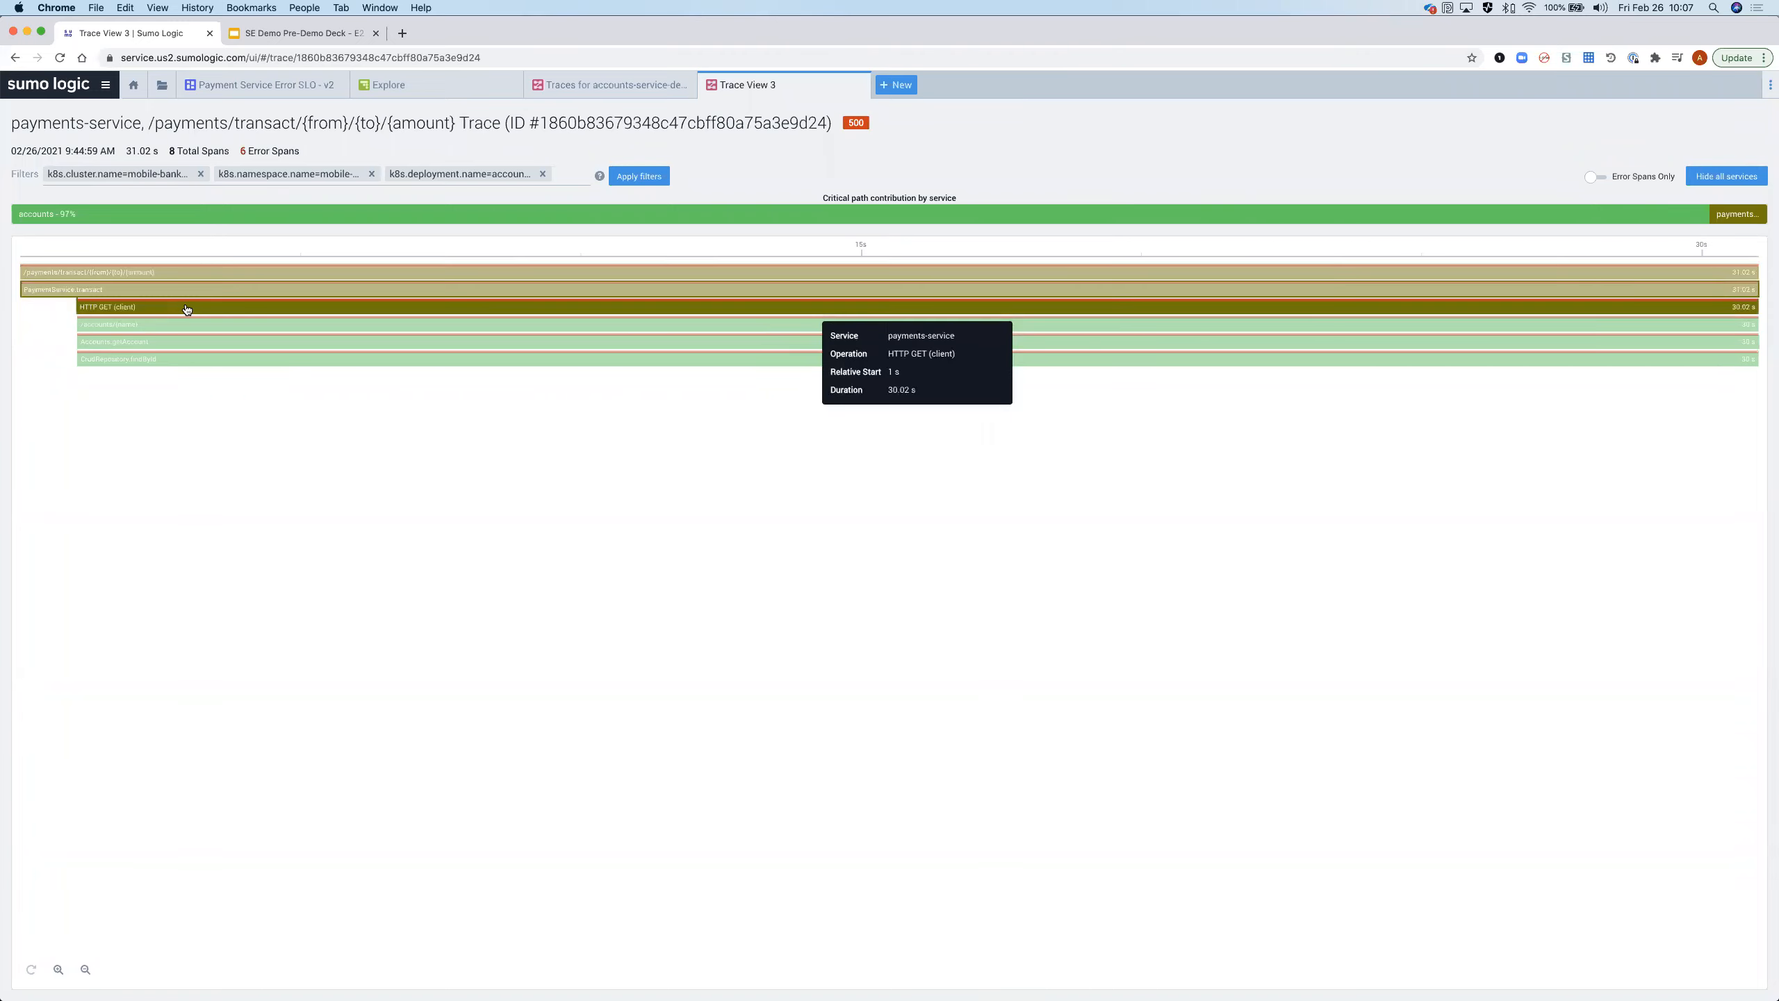
left_click(215, 360)
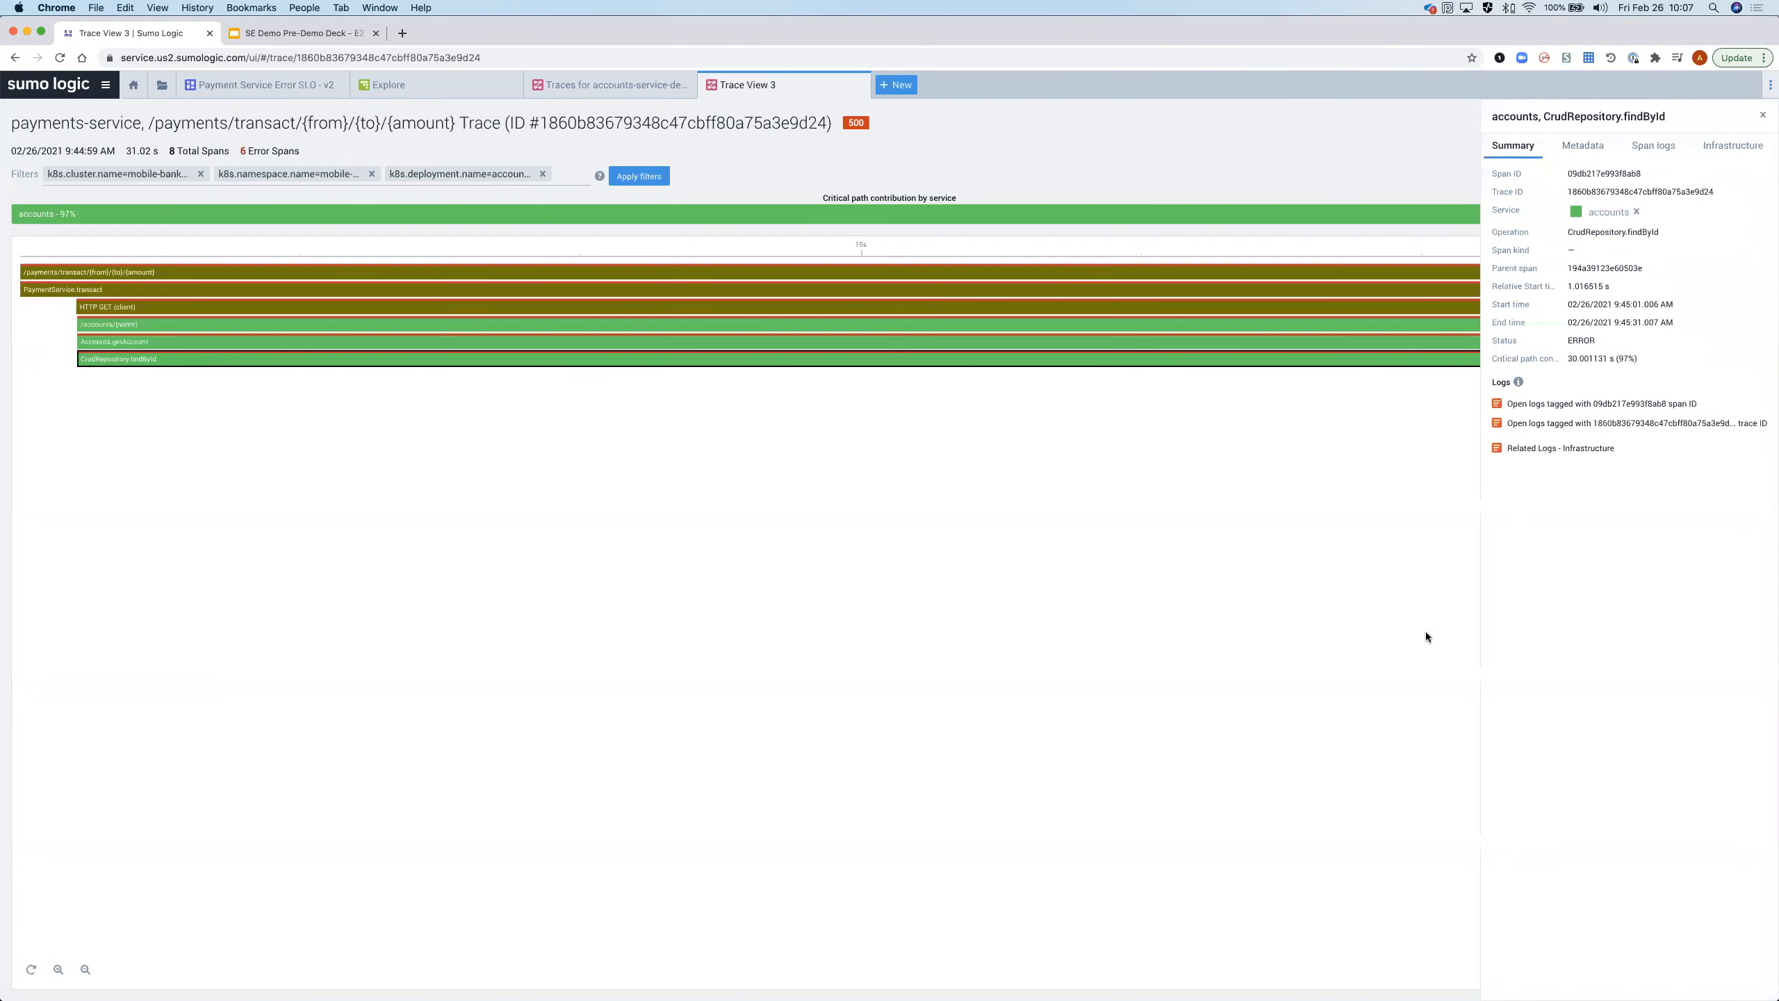
Step: Open the accounts-service container's logs from the span's infrastructure details, and group the log messages into signatures with LogReduce
left_click_drag(1481, 616, 1438, 616)
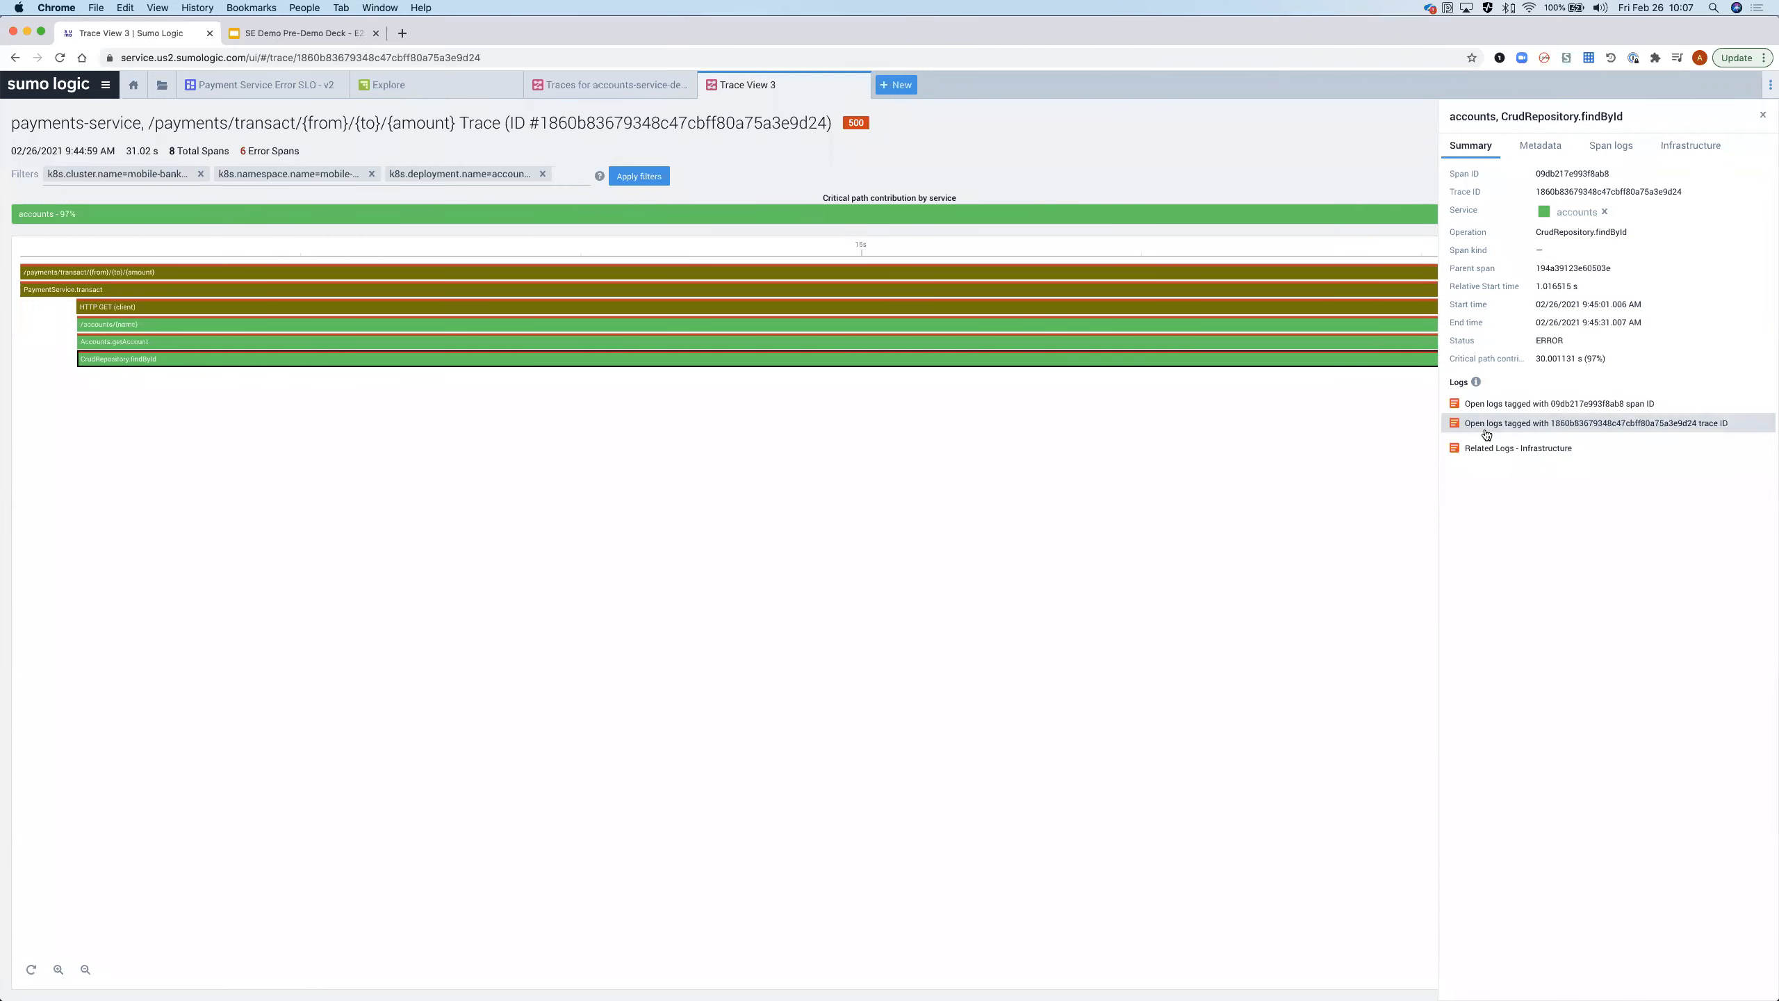
left_click(1668, 144)
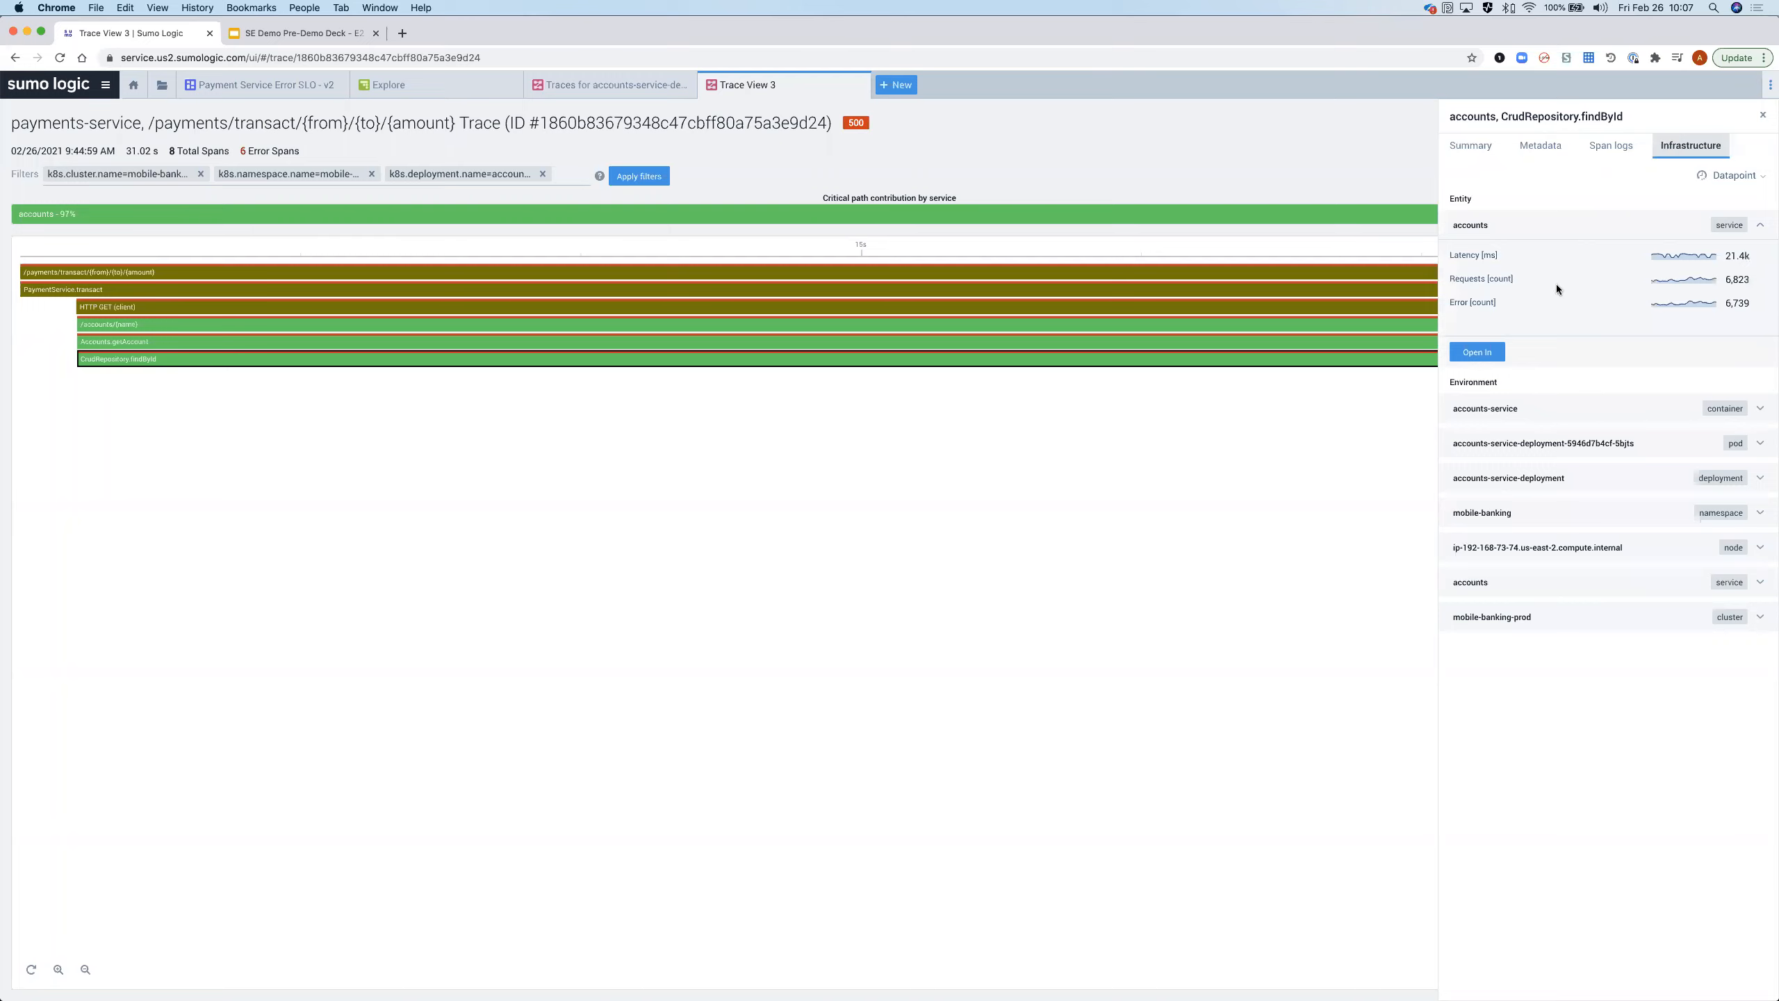
left_click(1602, 409)
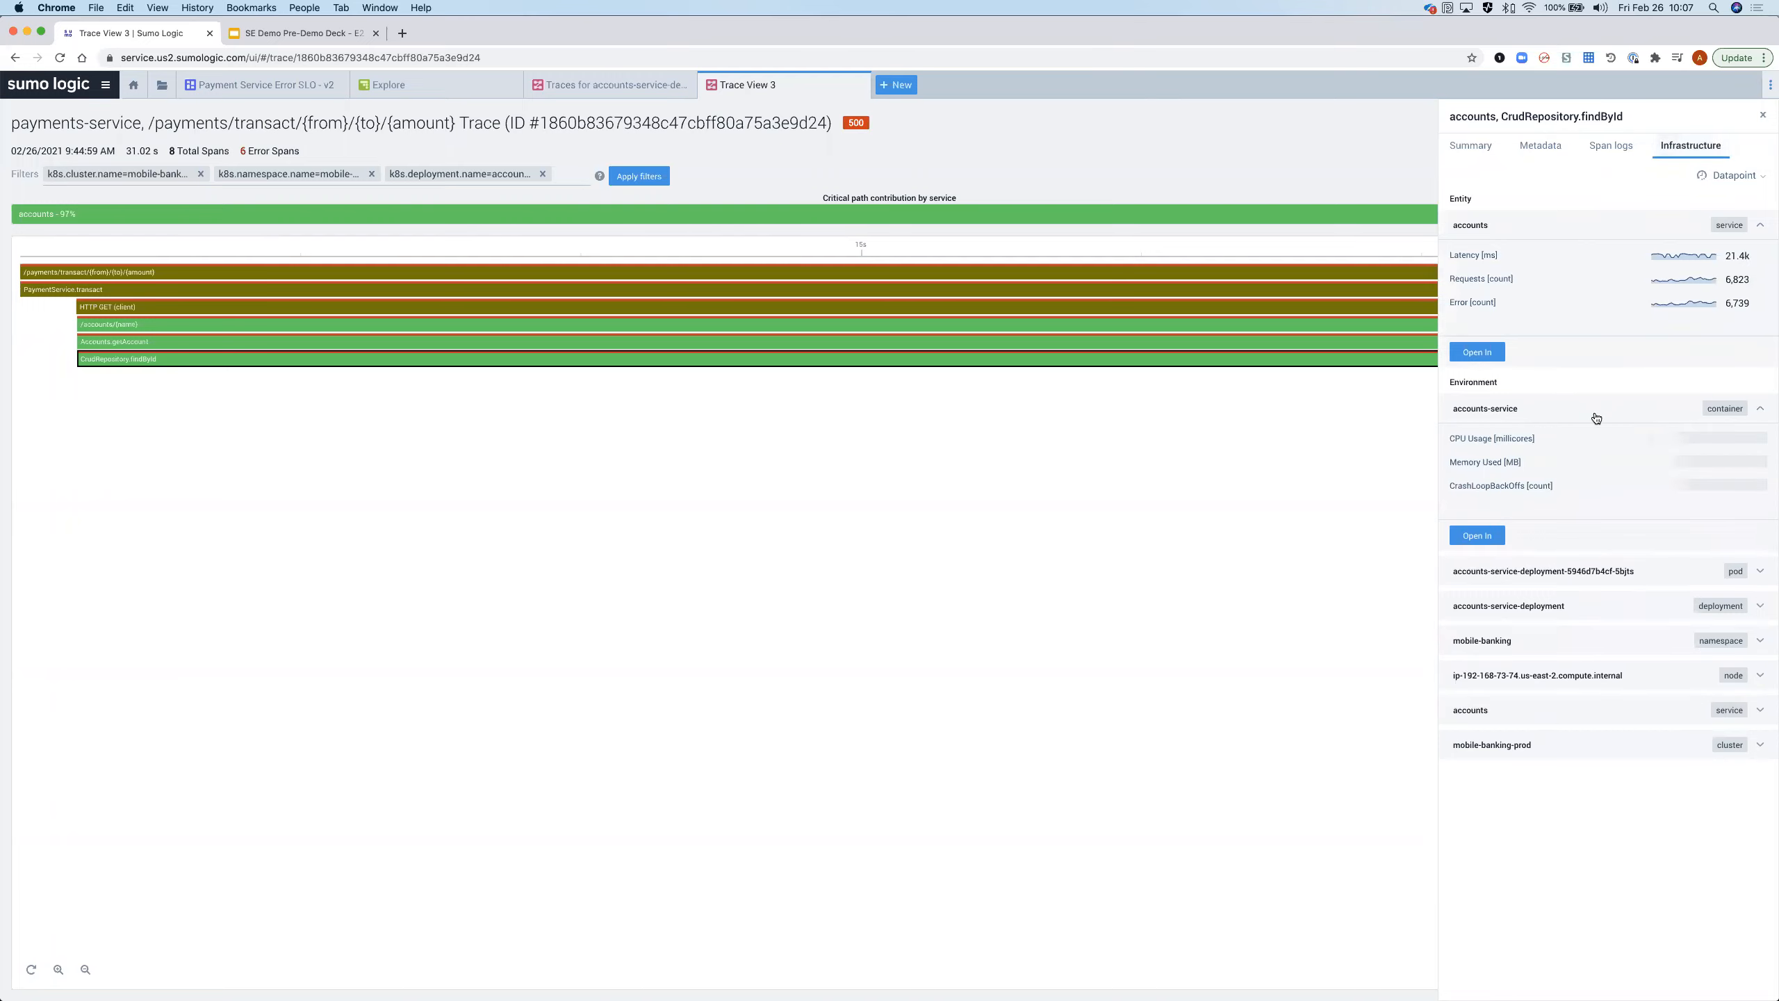
left_click(1493, 537)
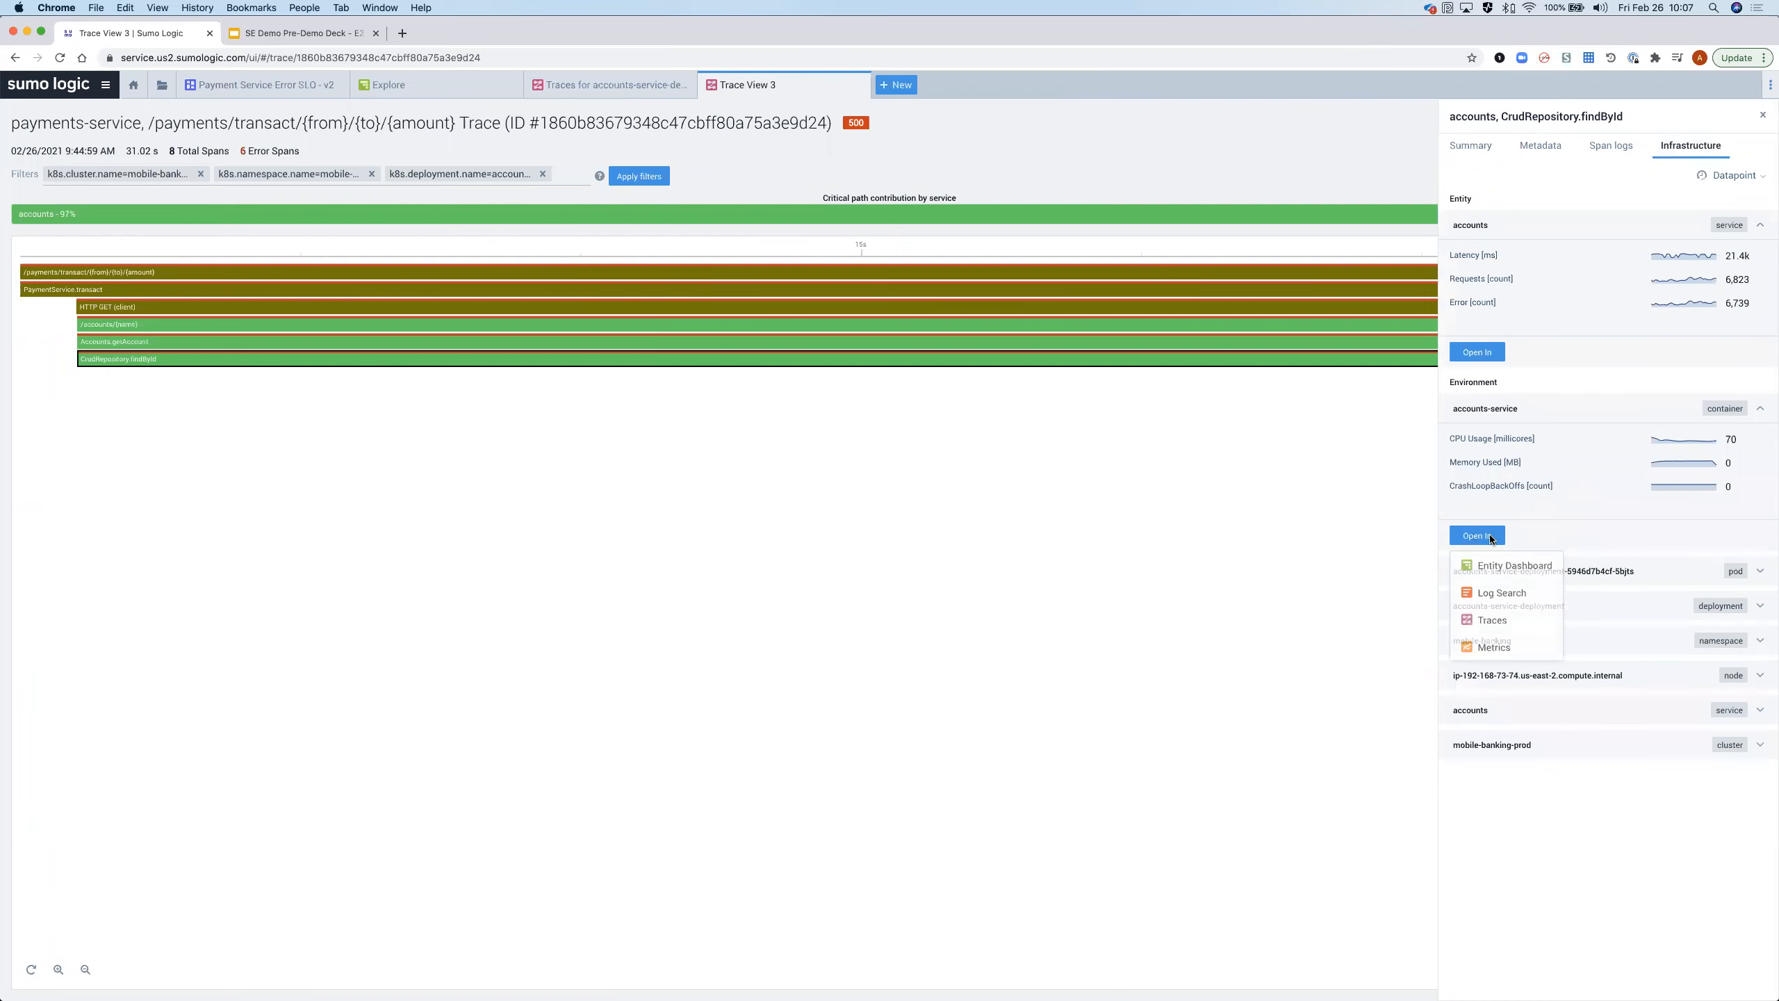
left_click(1510, 597)
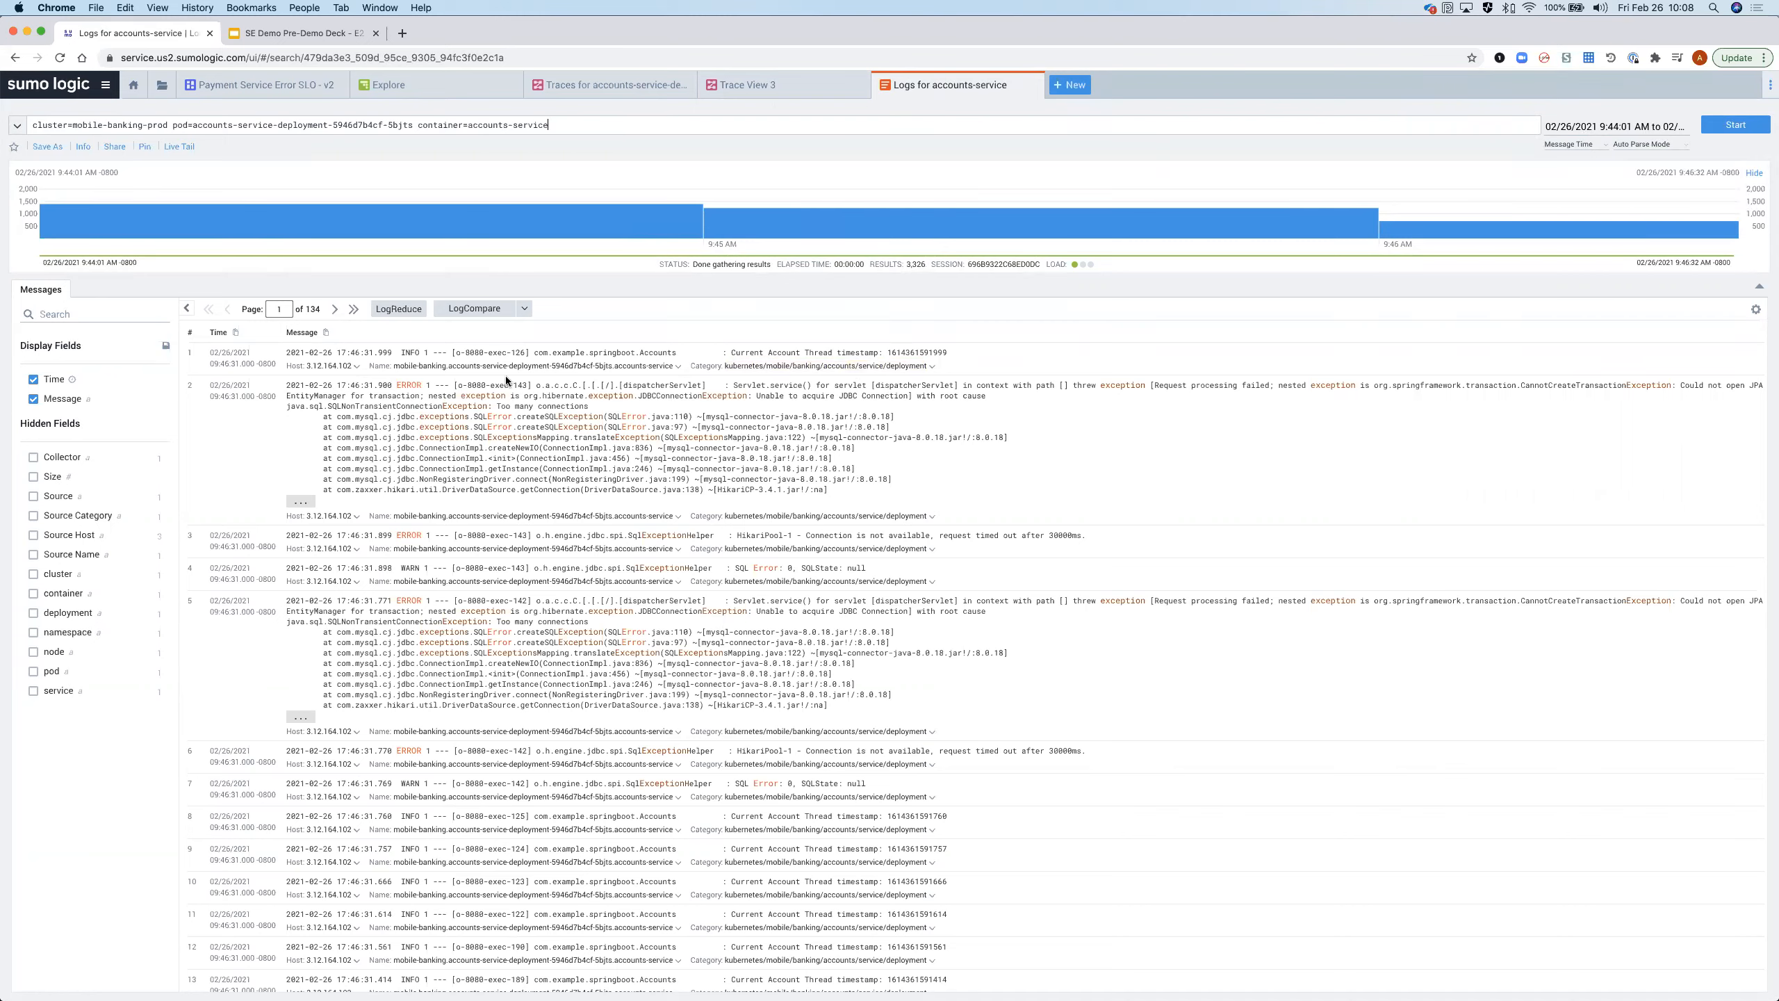
left_click(397, 310)
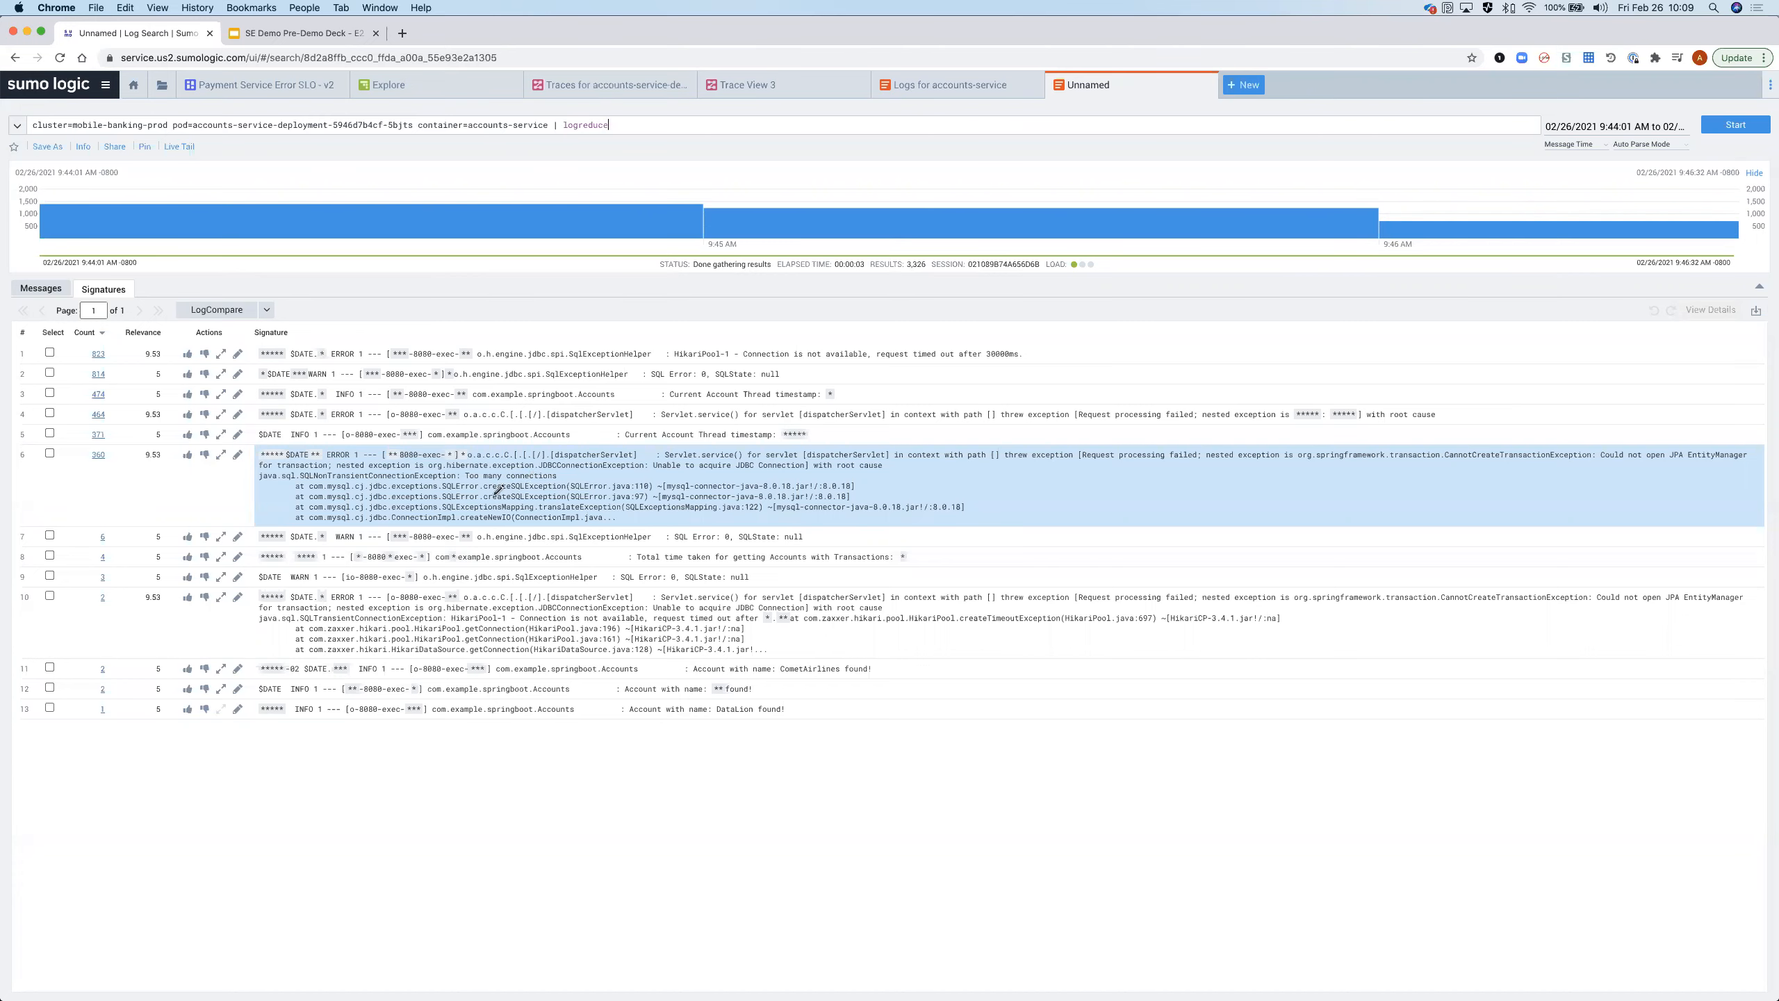
Step: Review the SLO dashboard's infrastructure components, the payment-service-deployment overview, the failing trace and the log signatures, closing the deployment overview's details pane
left_click(242, 87)
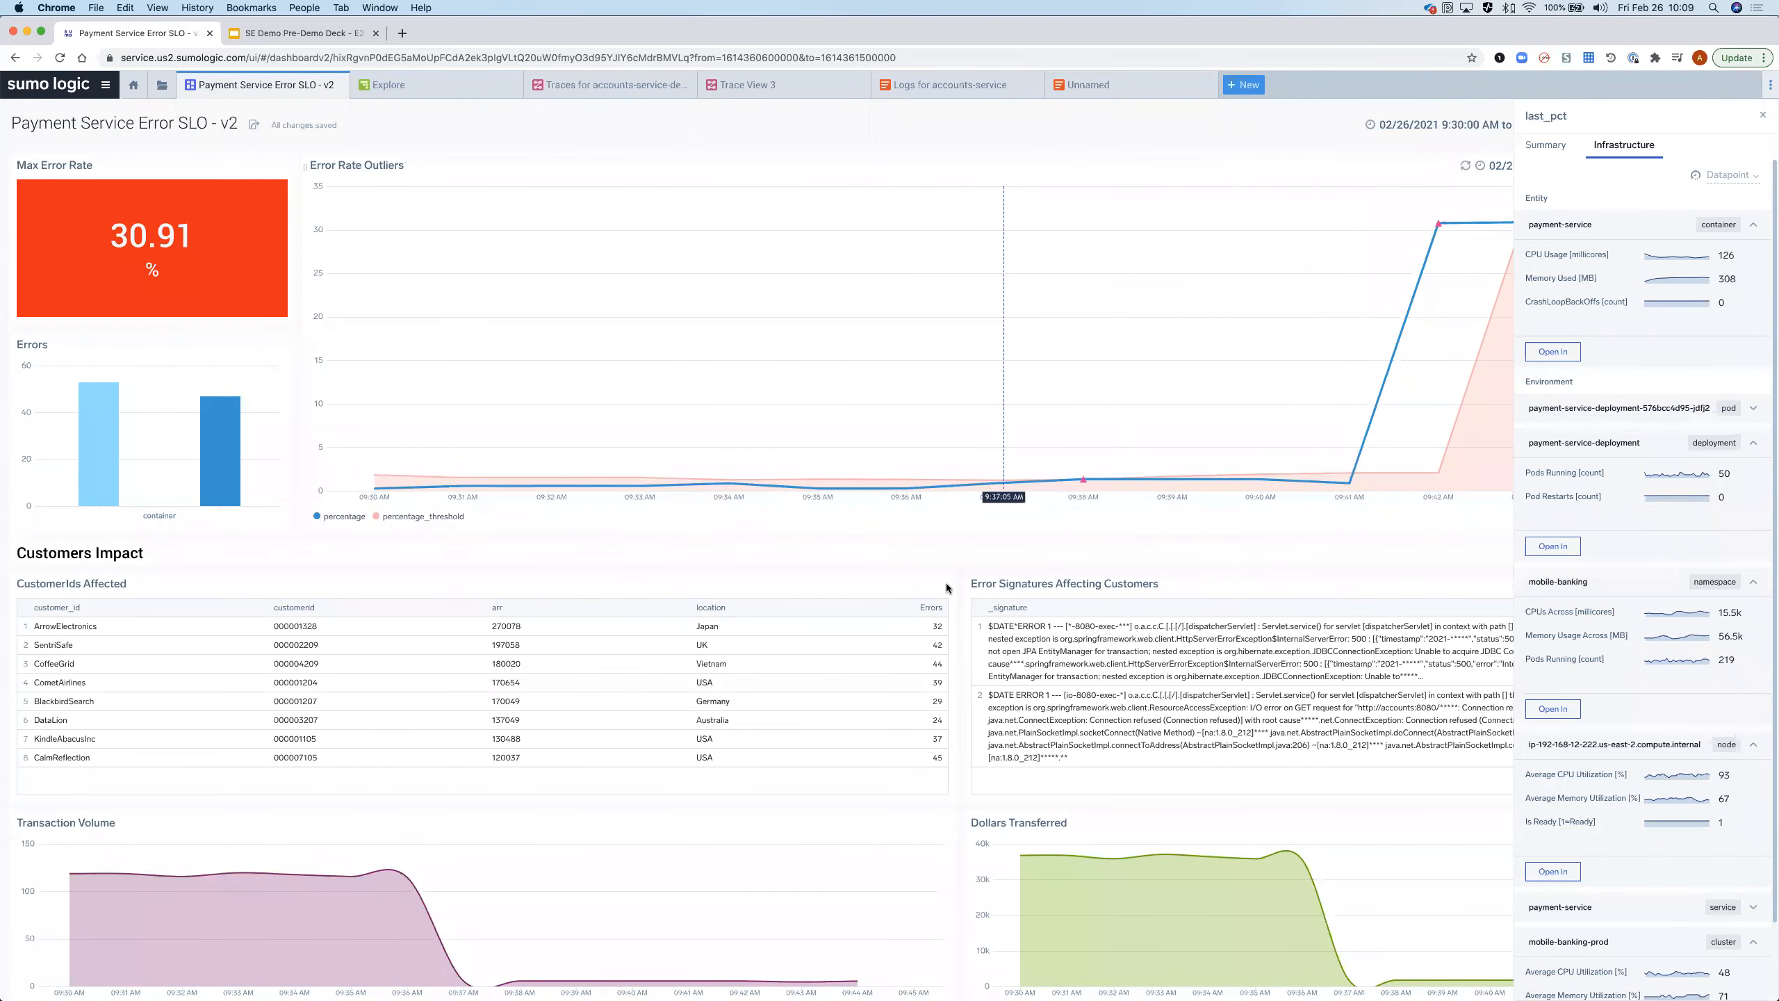
scroll(882, 622, "down", 3)
scroll(882, 622, "down", 3)
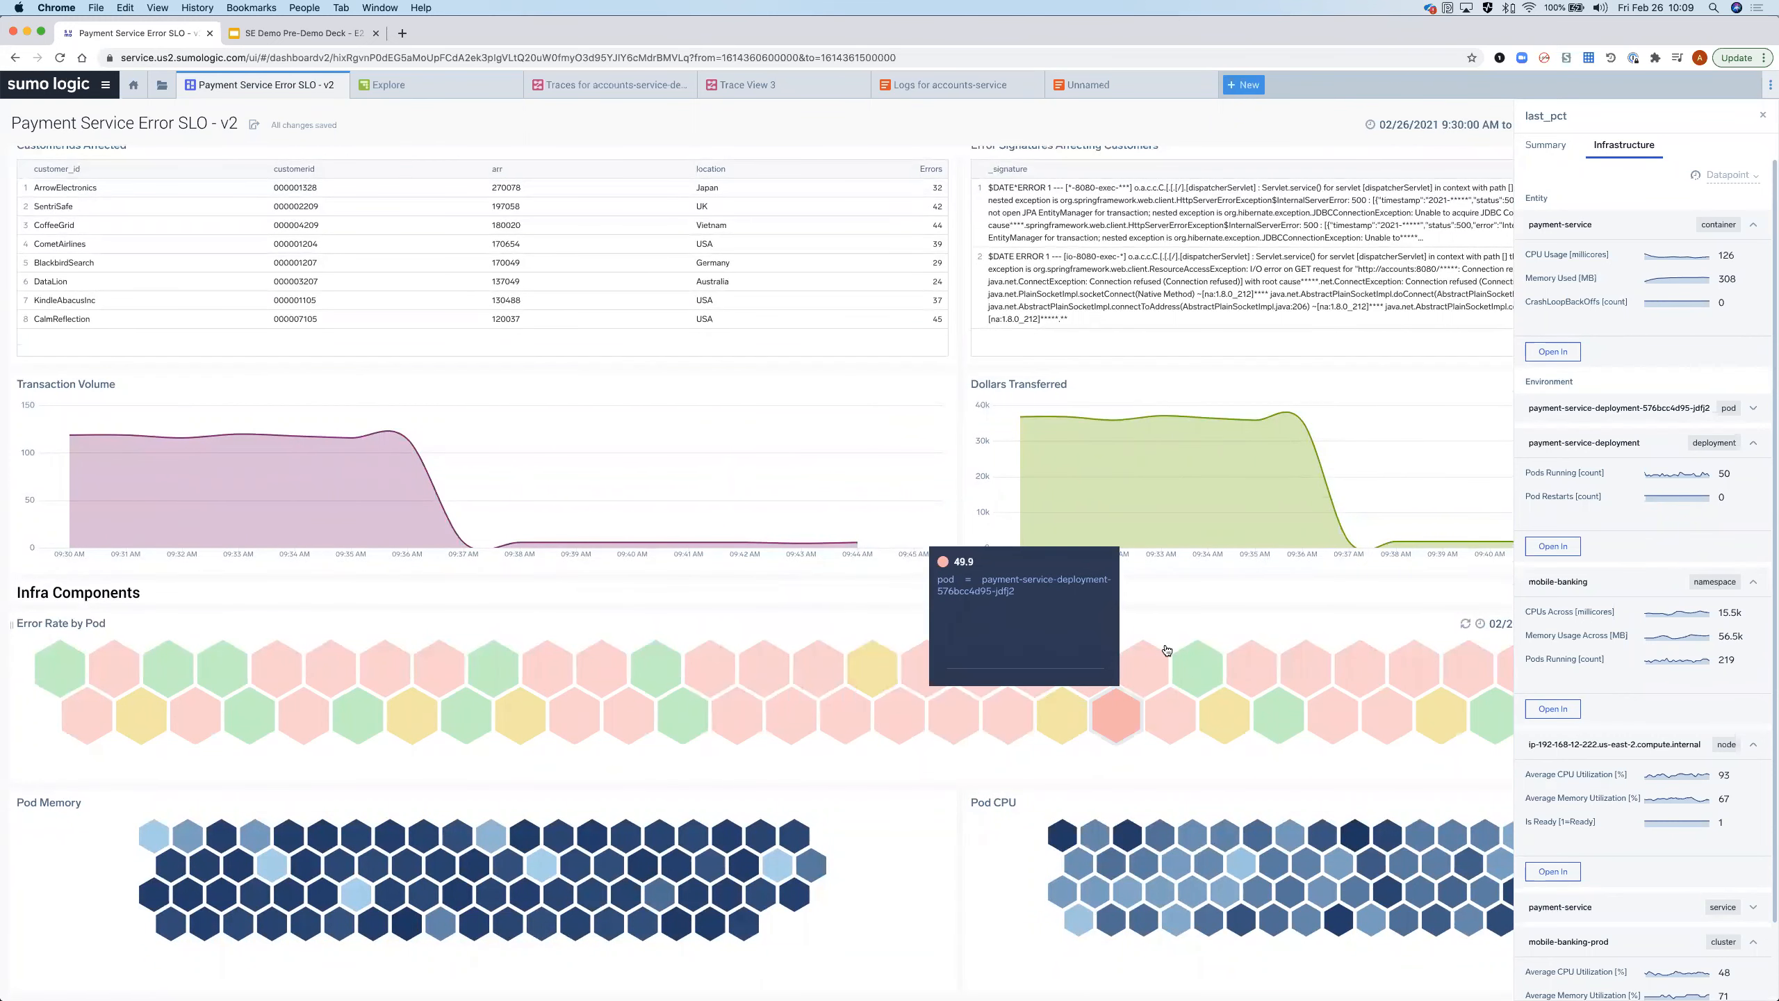
left_click(460, 95)
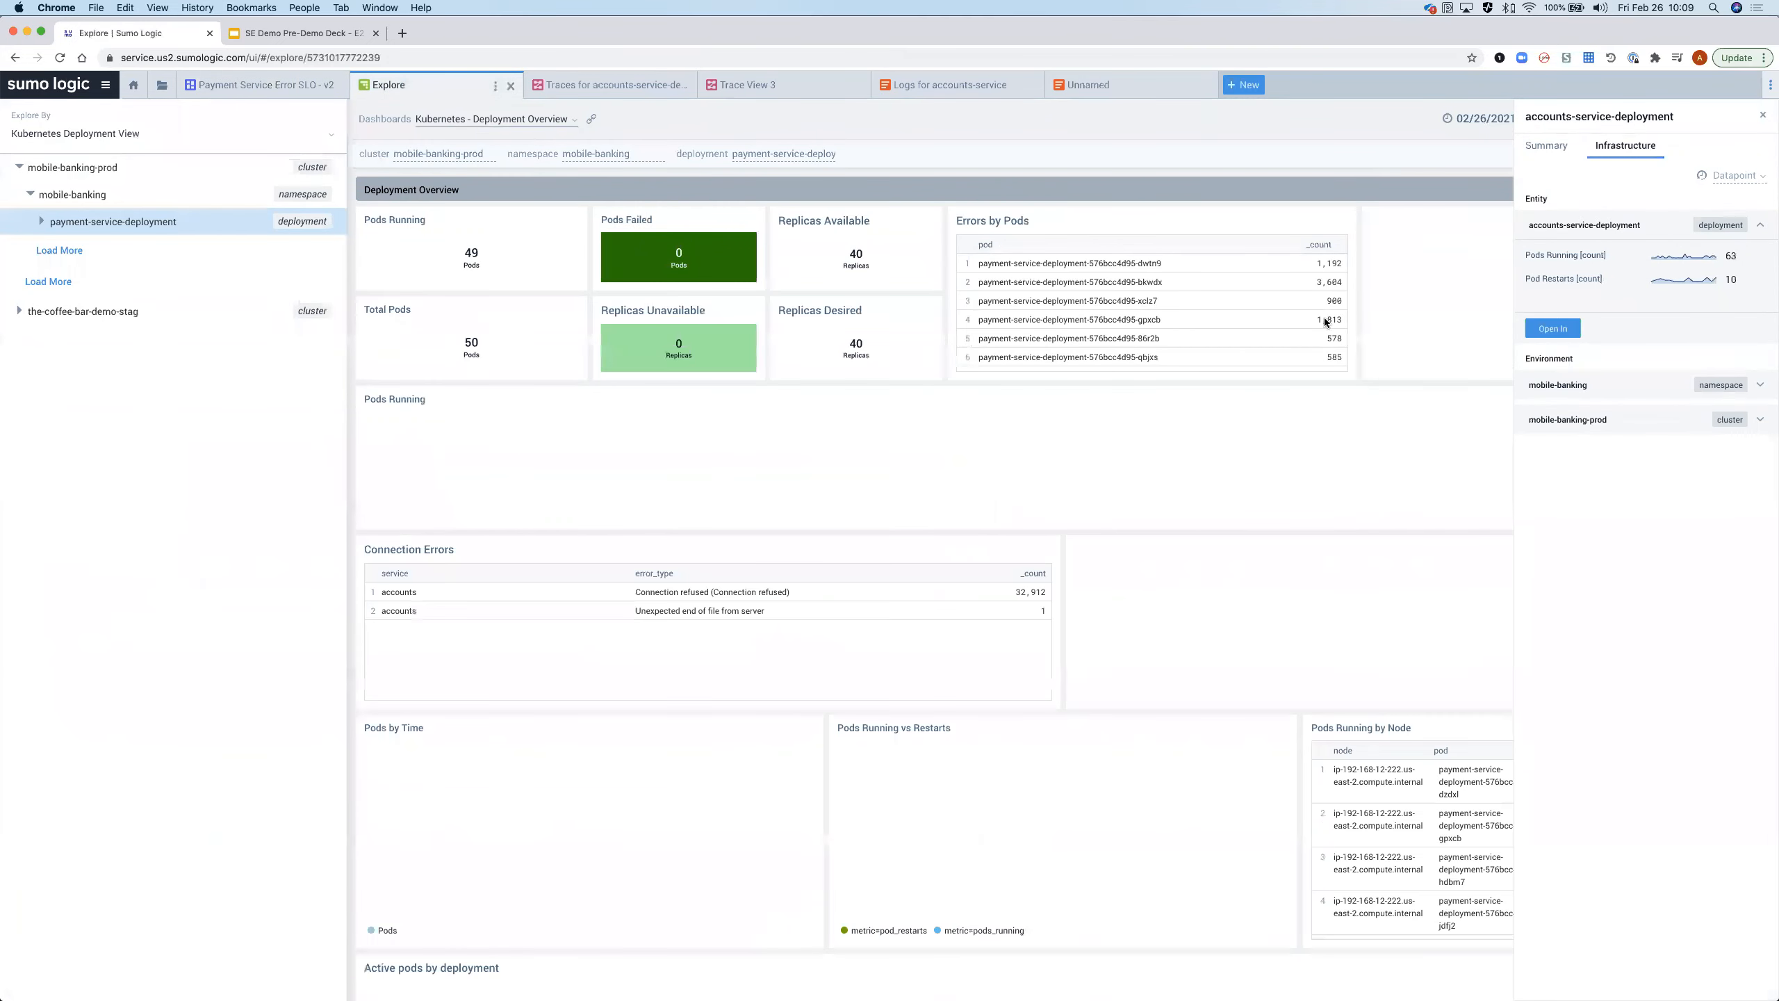
left_click(1763, 115)
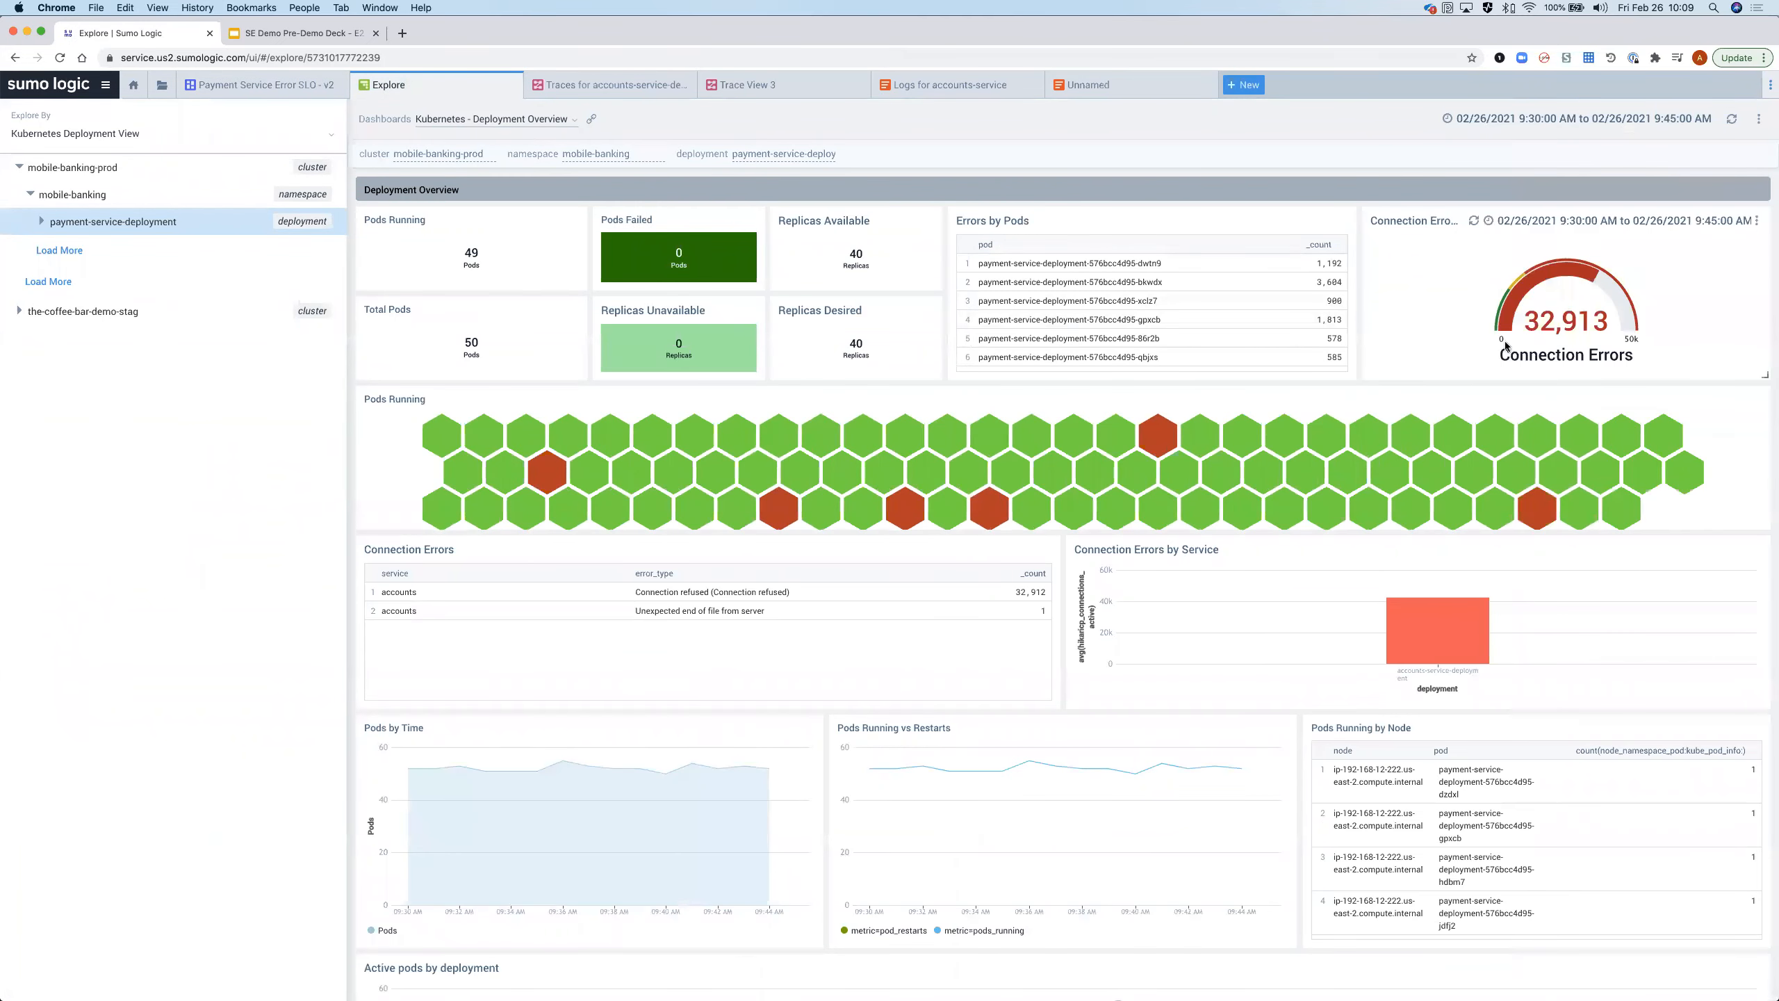
left_click(574, 92)
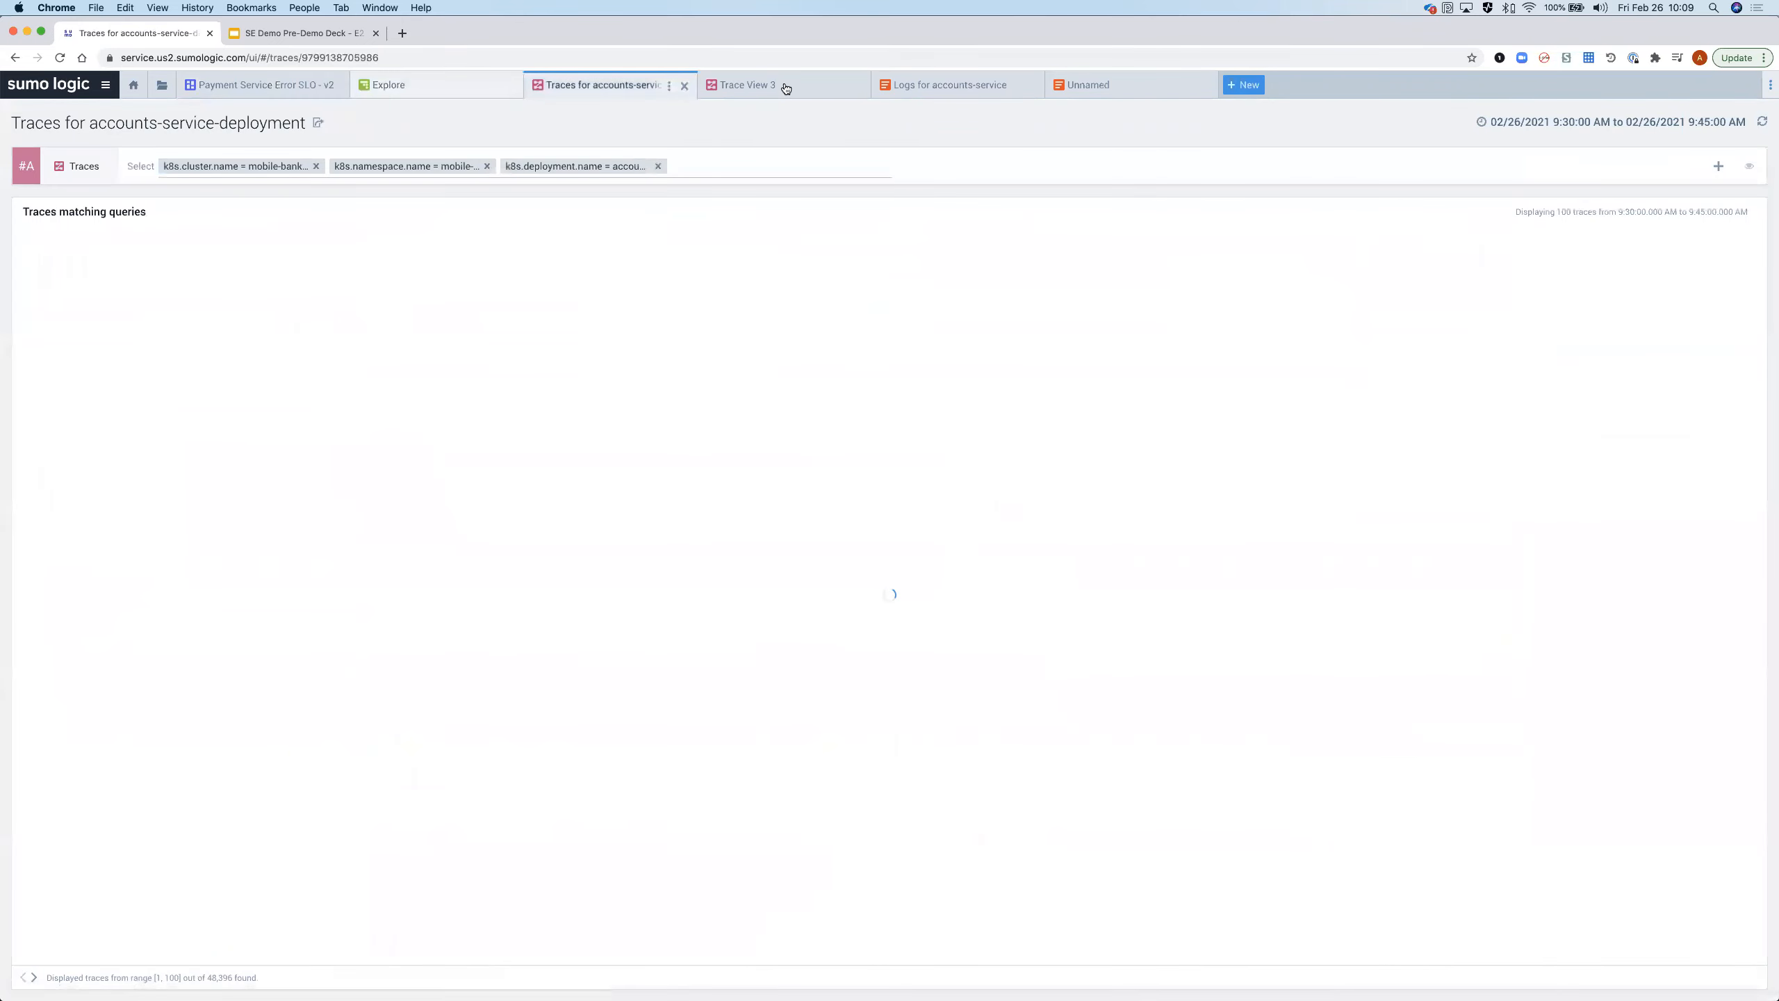
left_click(786, 88)
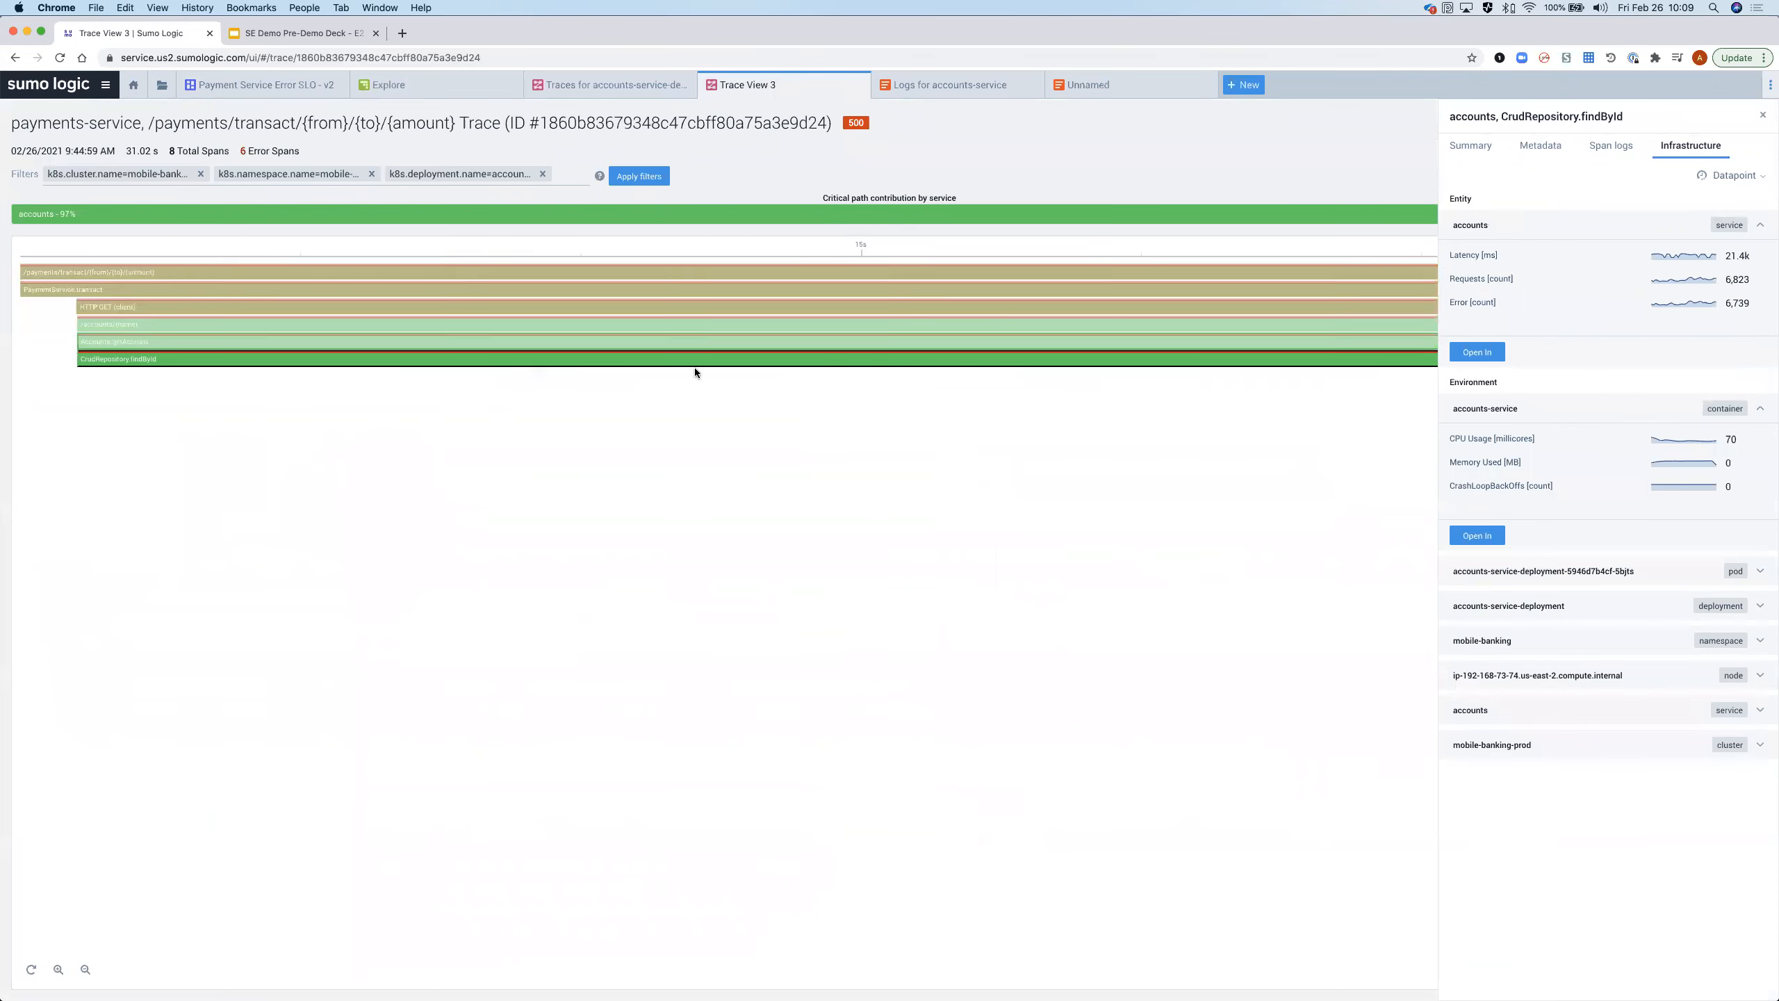
left_click(916, 92)
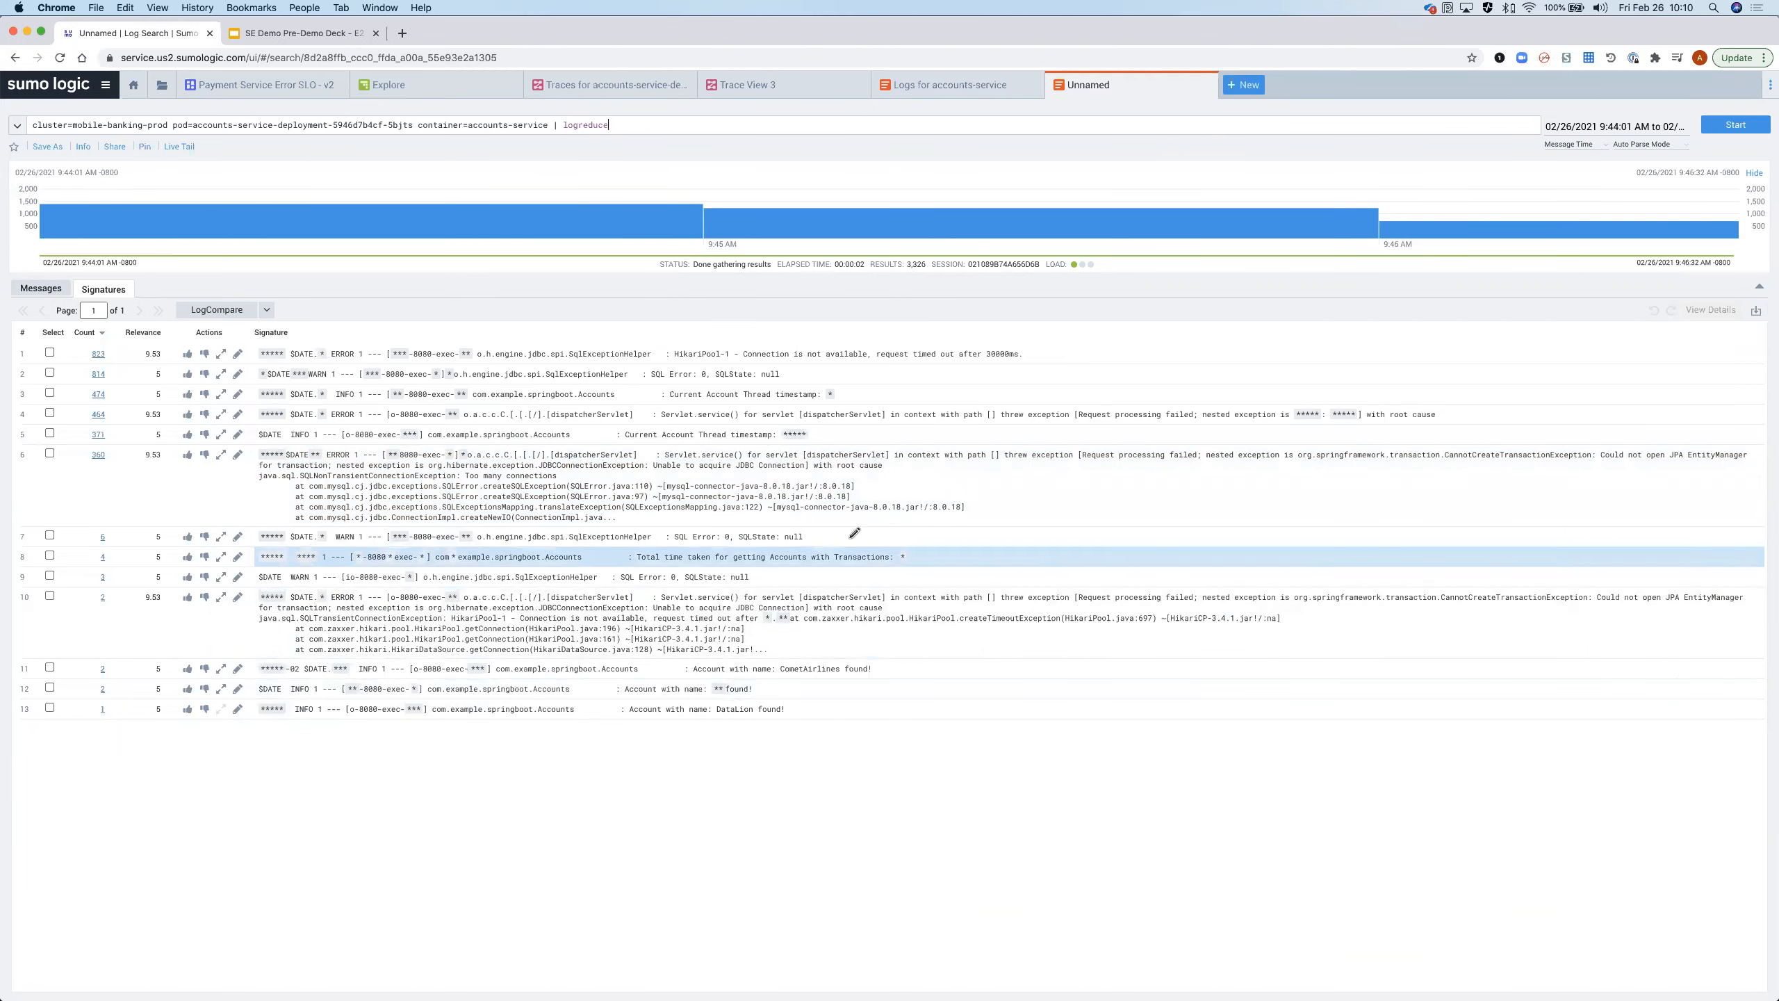
Step: Open a new Root Cause Explorer and set its time range to Last 24 Hours
left_click(1239, 85)
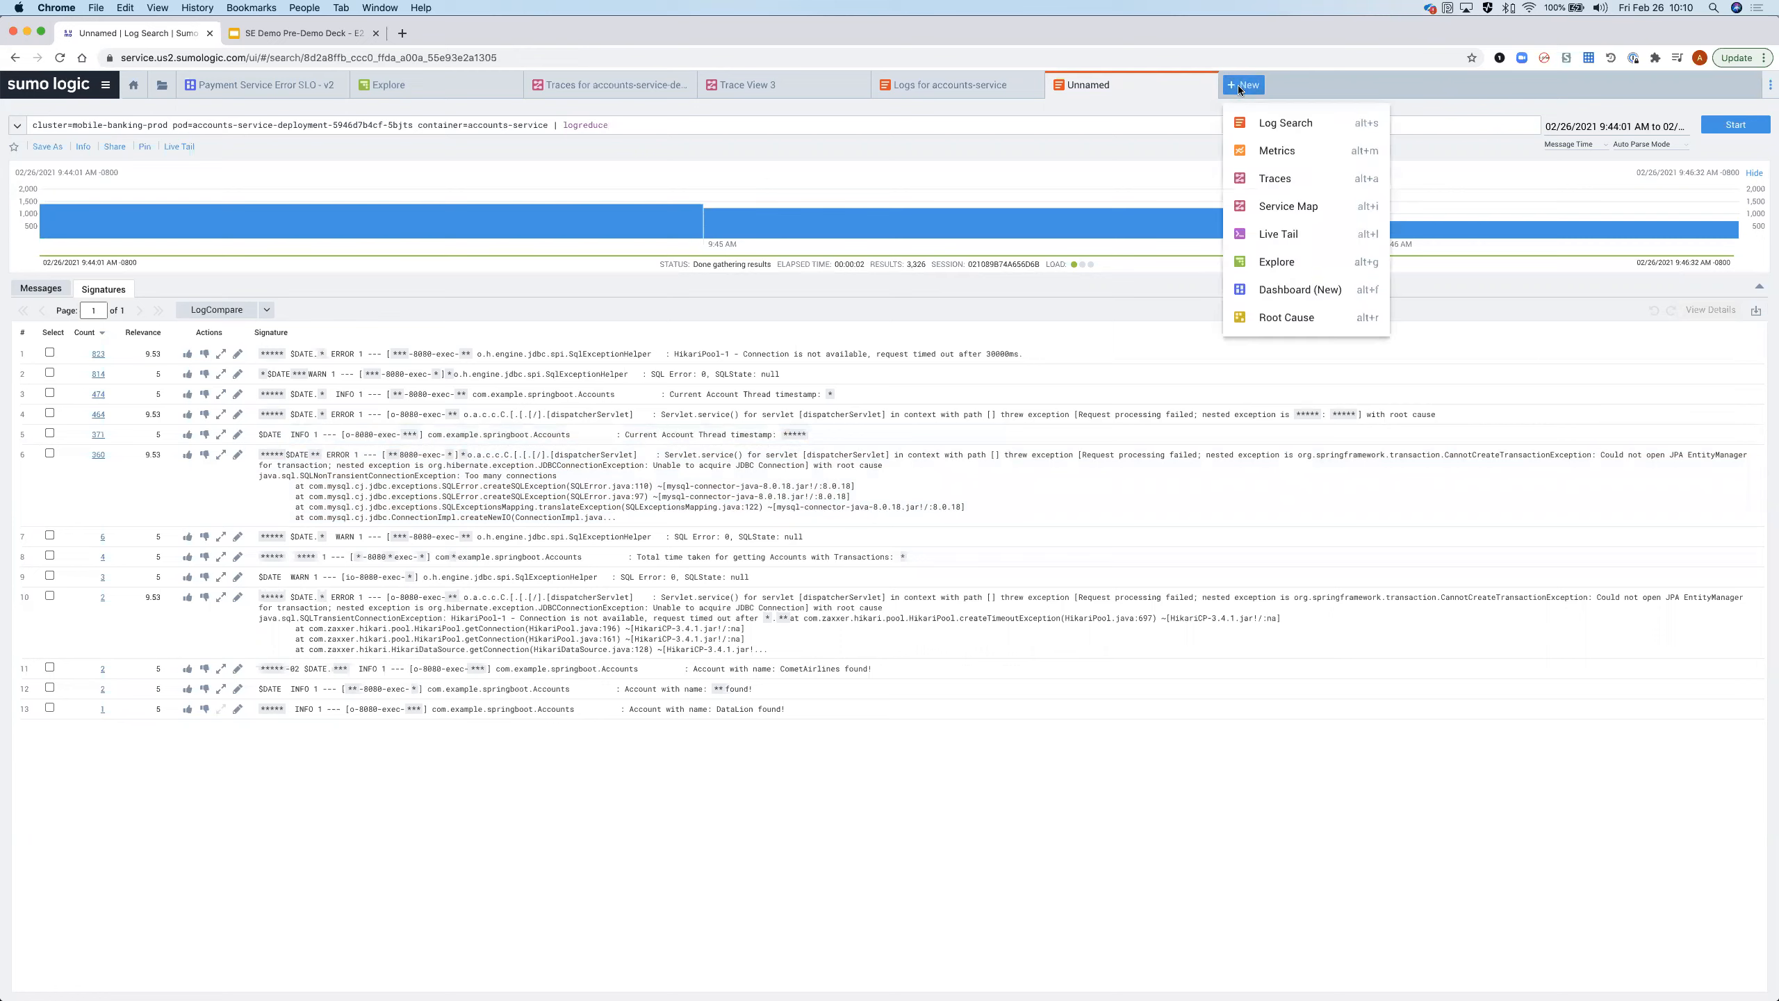
left_click(1261, 318)
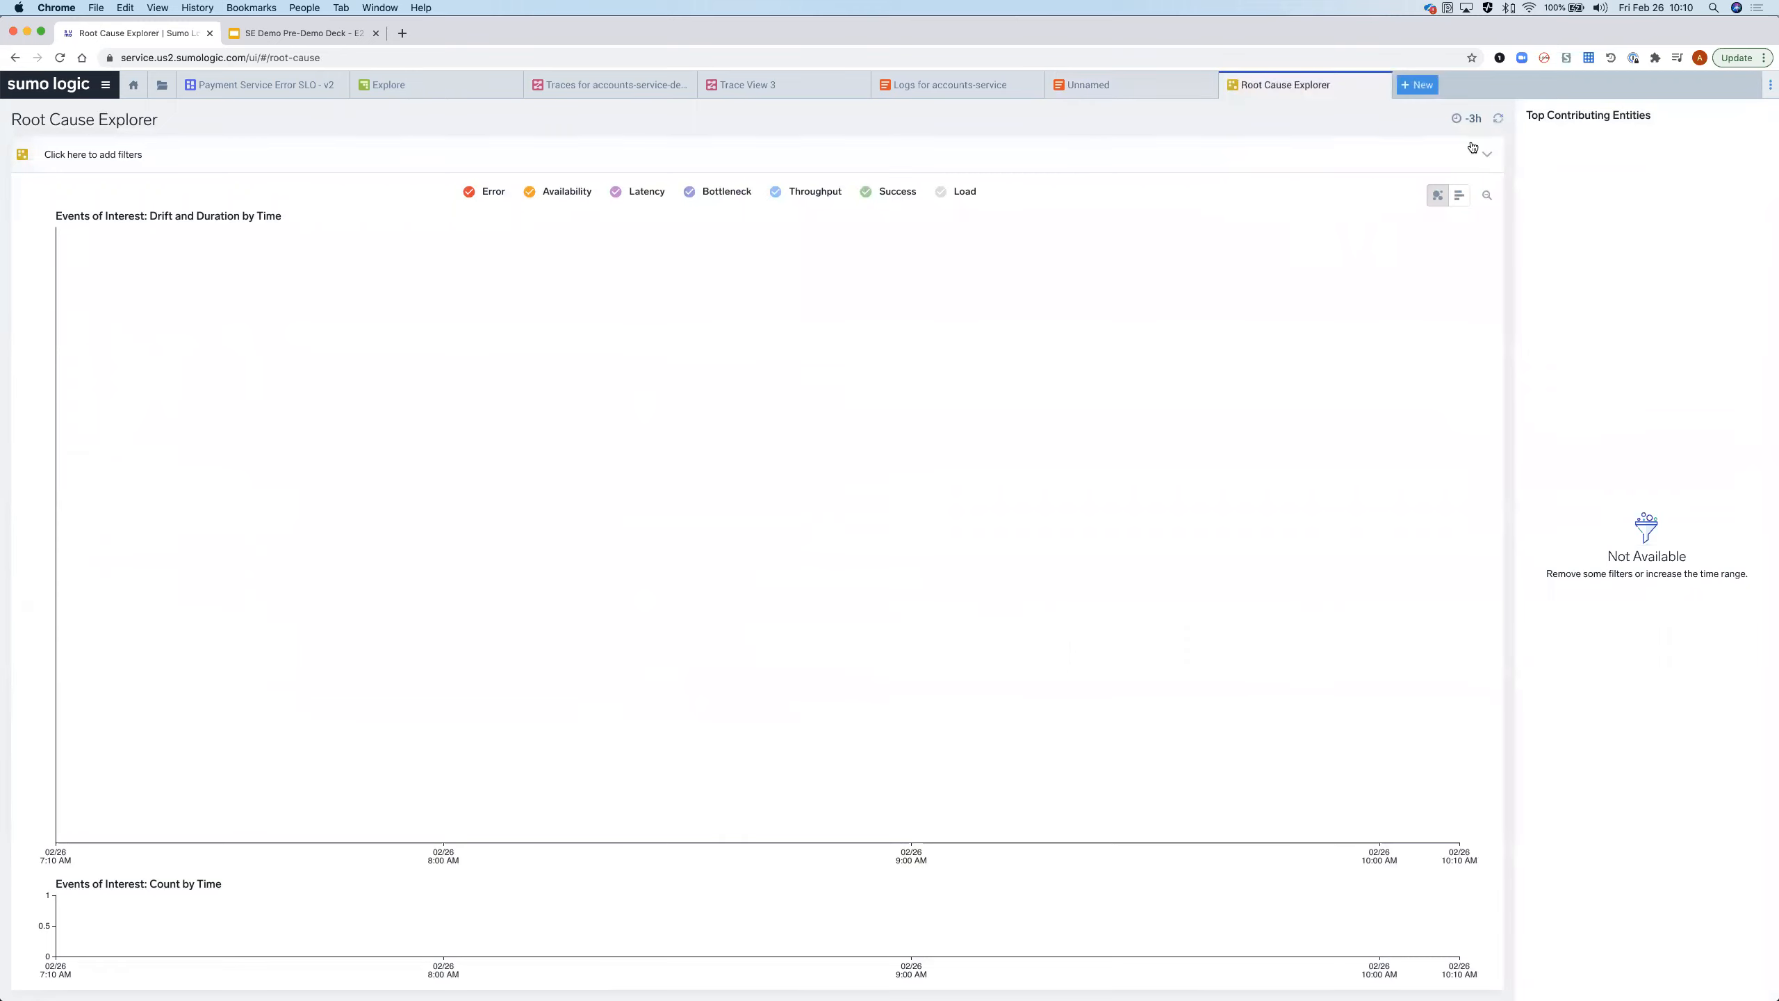
left_click(1473, 119)
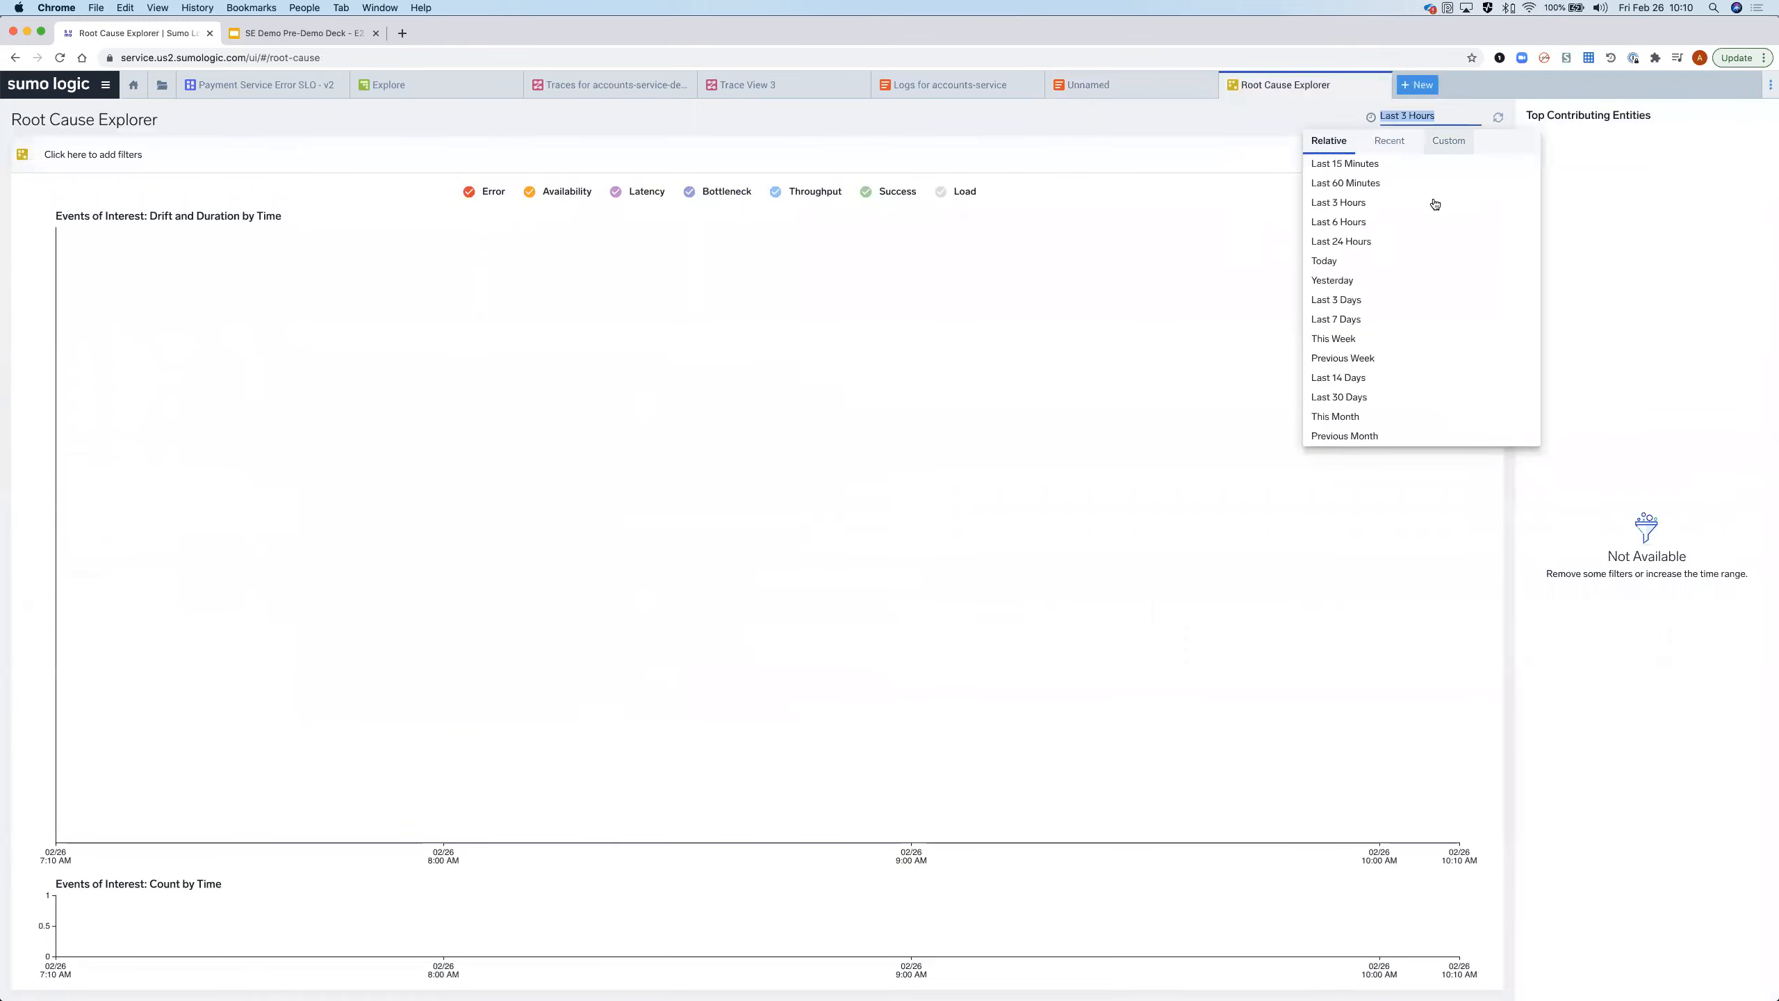
left_click(1422, 239)
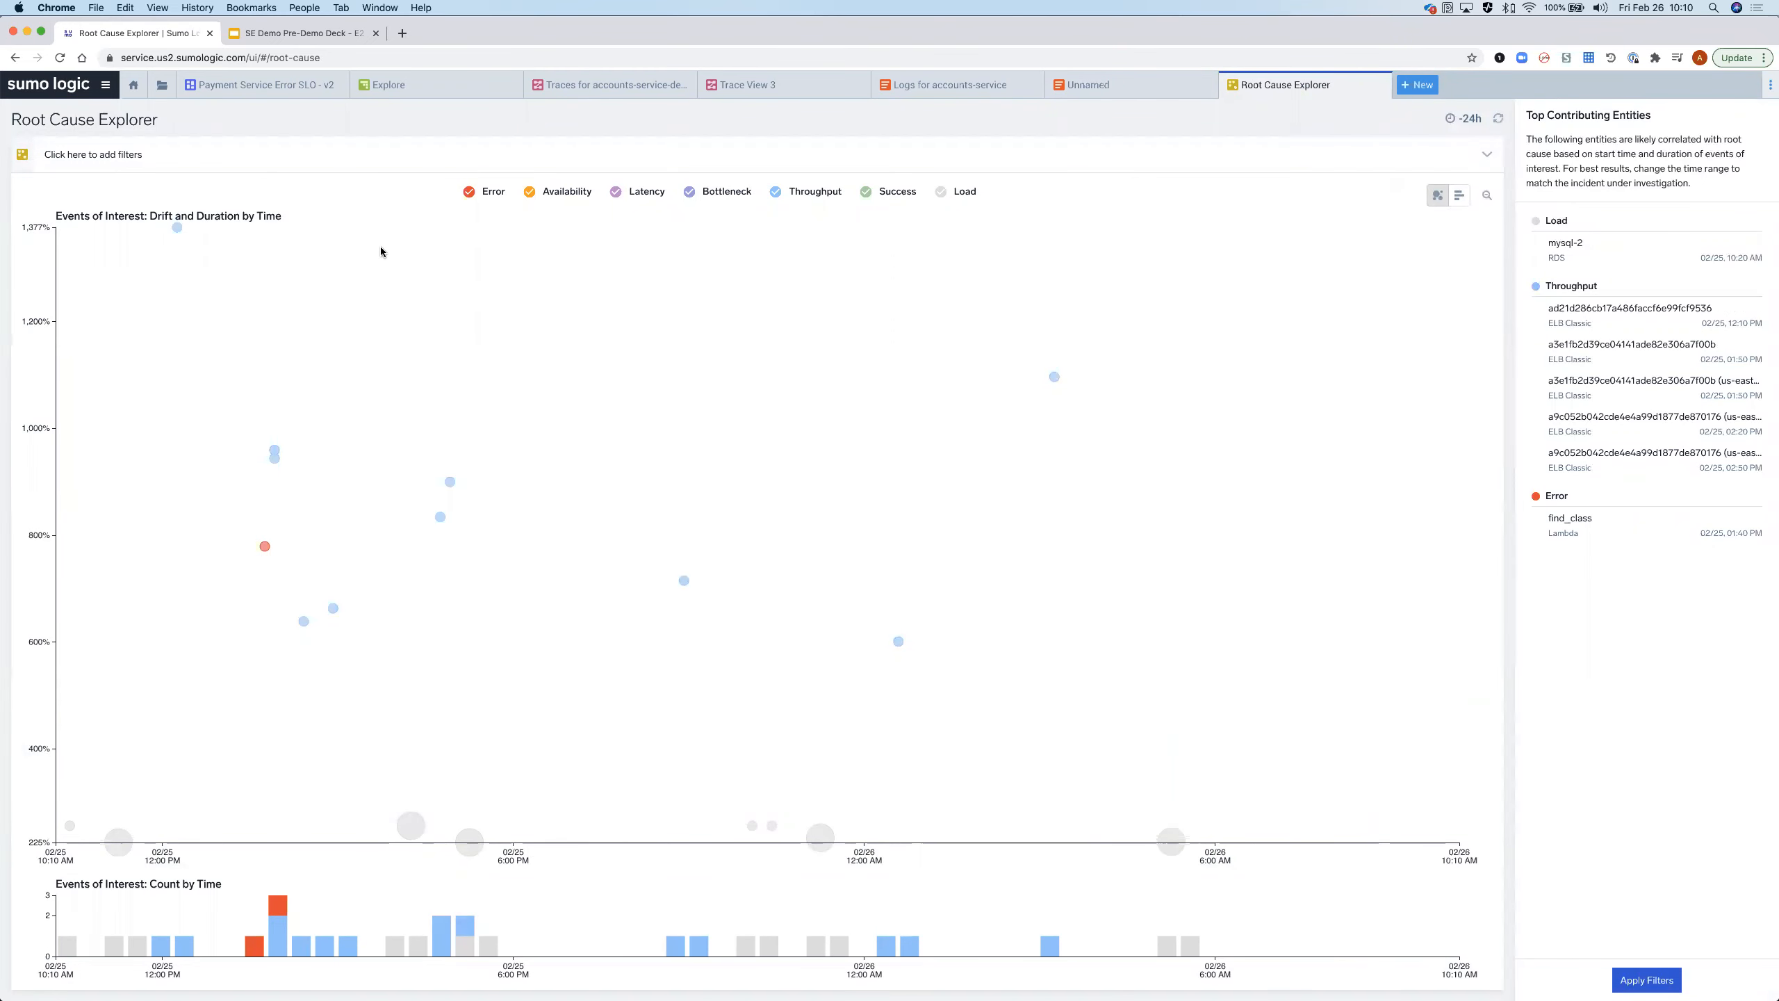
Step: Filter the AWS events of interest to the RDS namespace
left_click(62, 156)
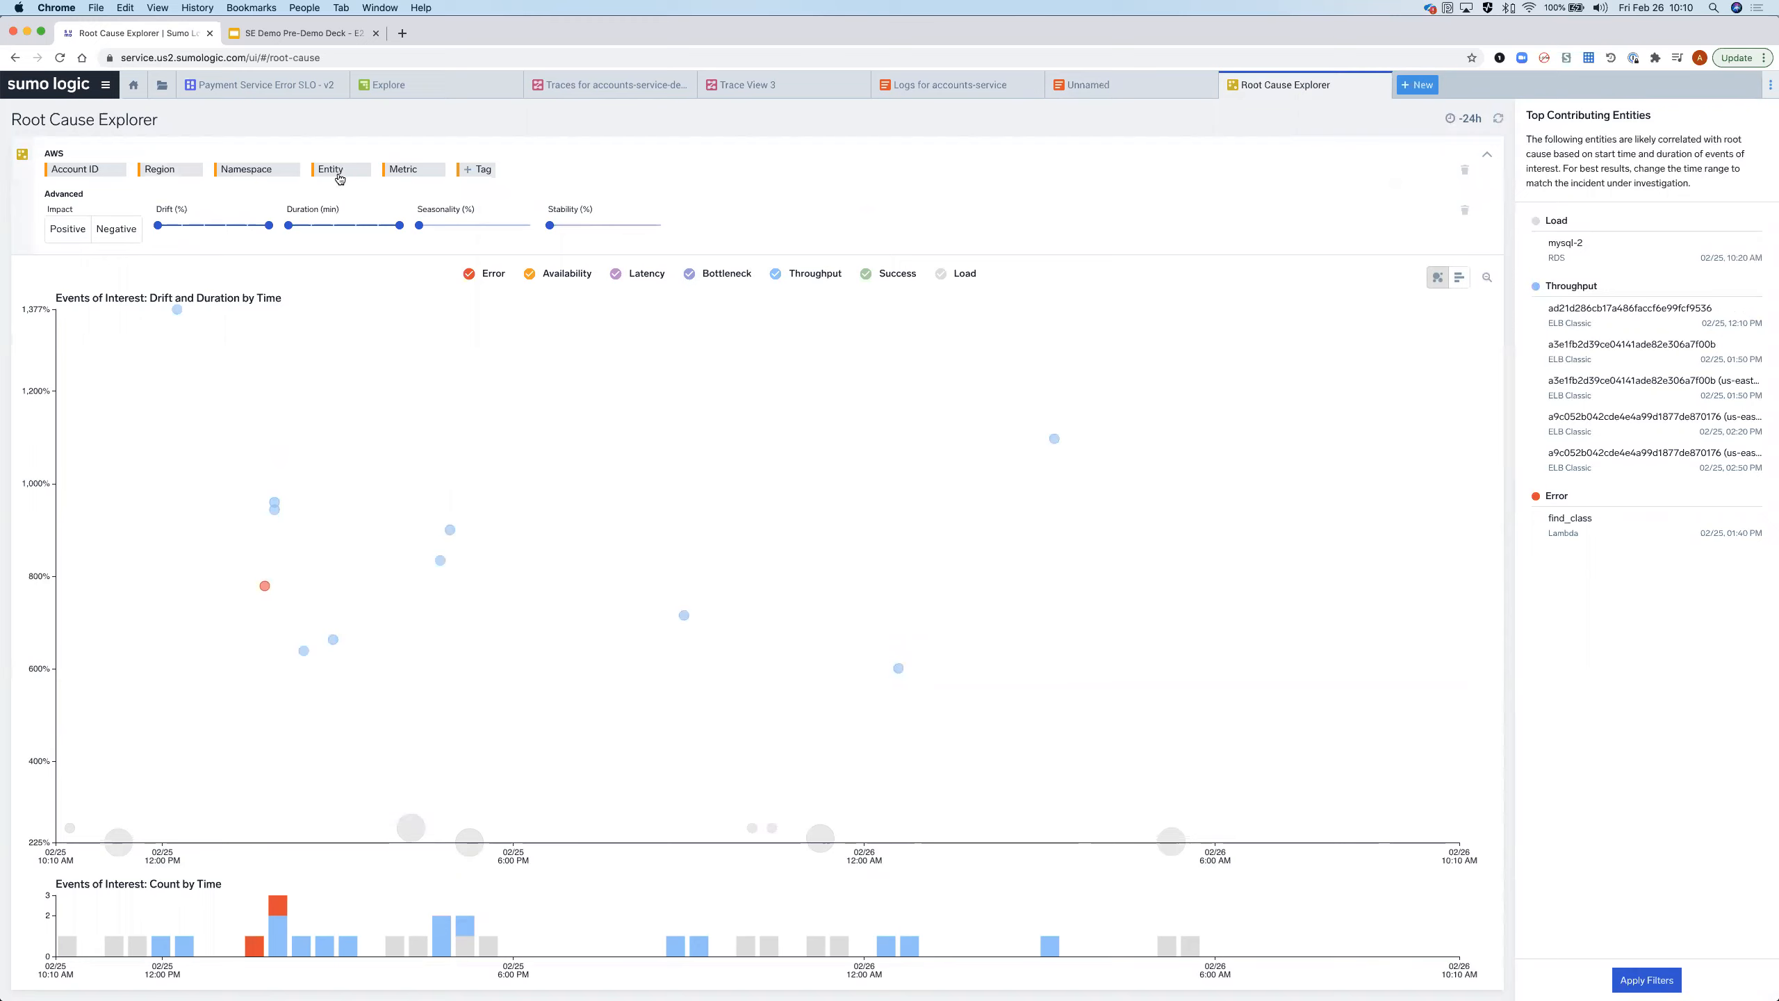
left_click(233, 171)
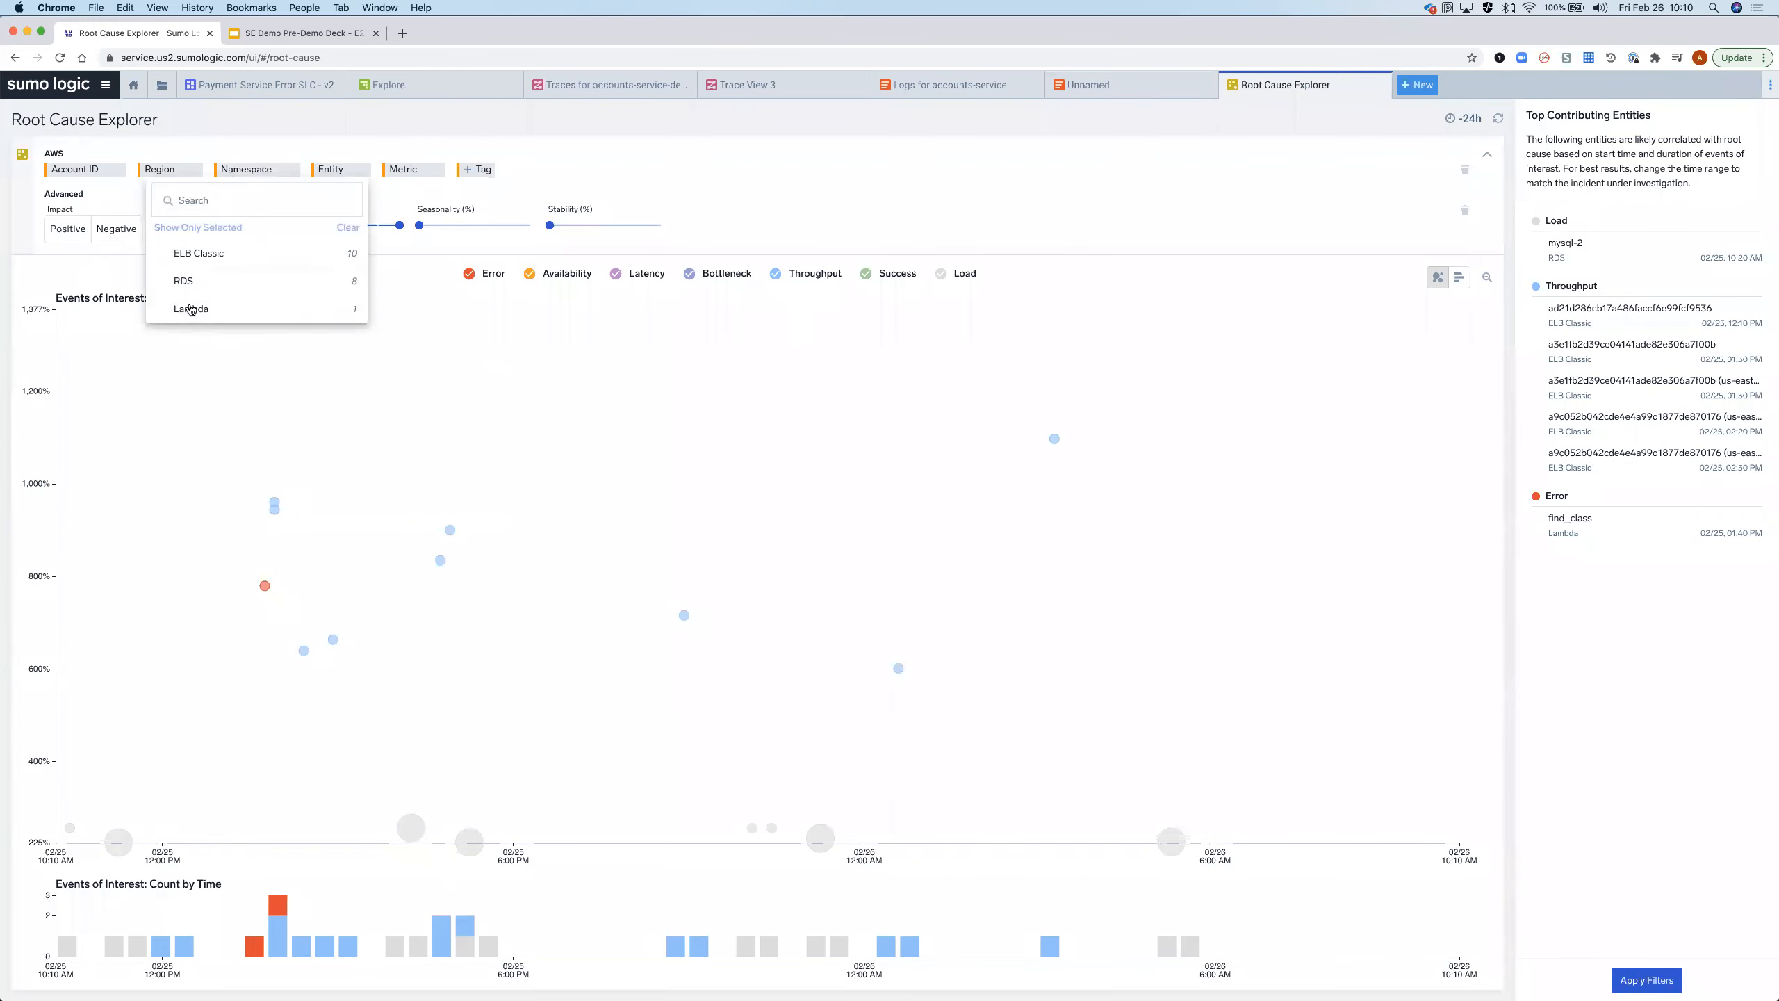
left_click(188, 282)
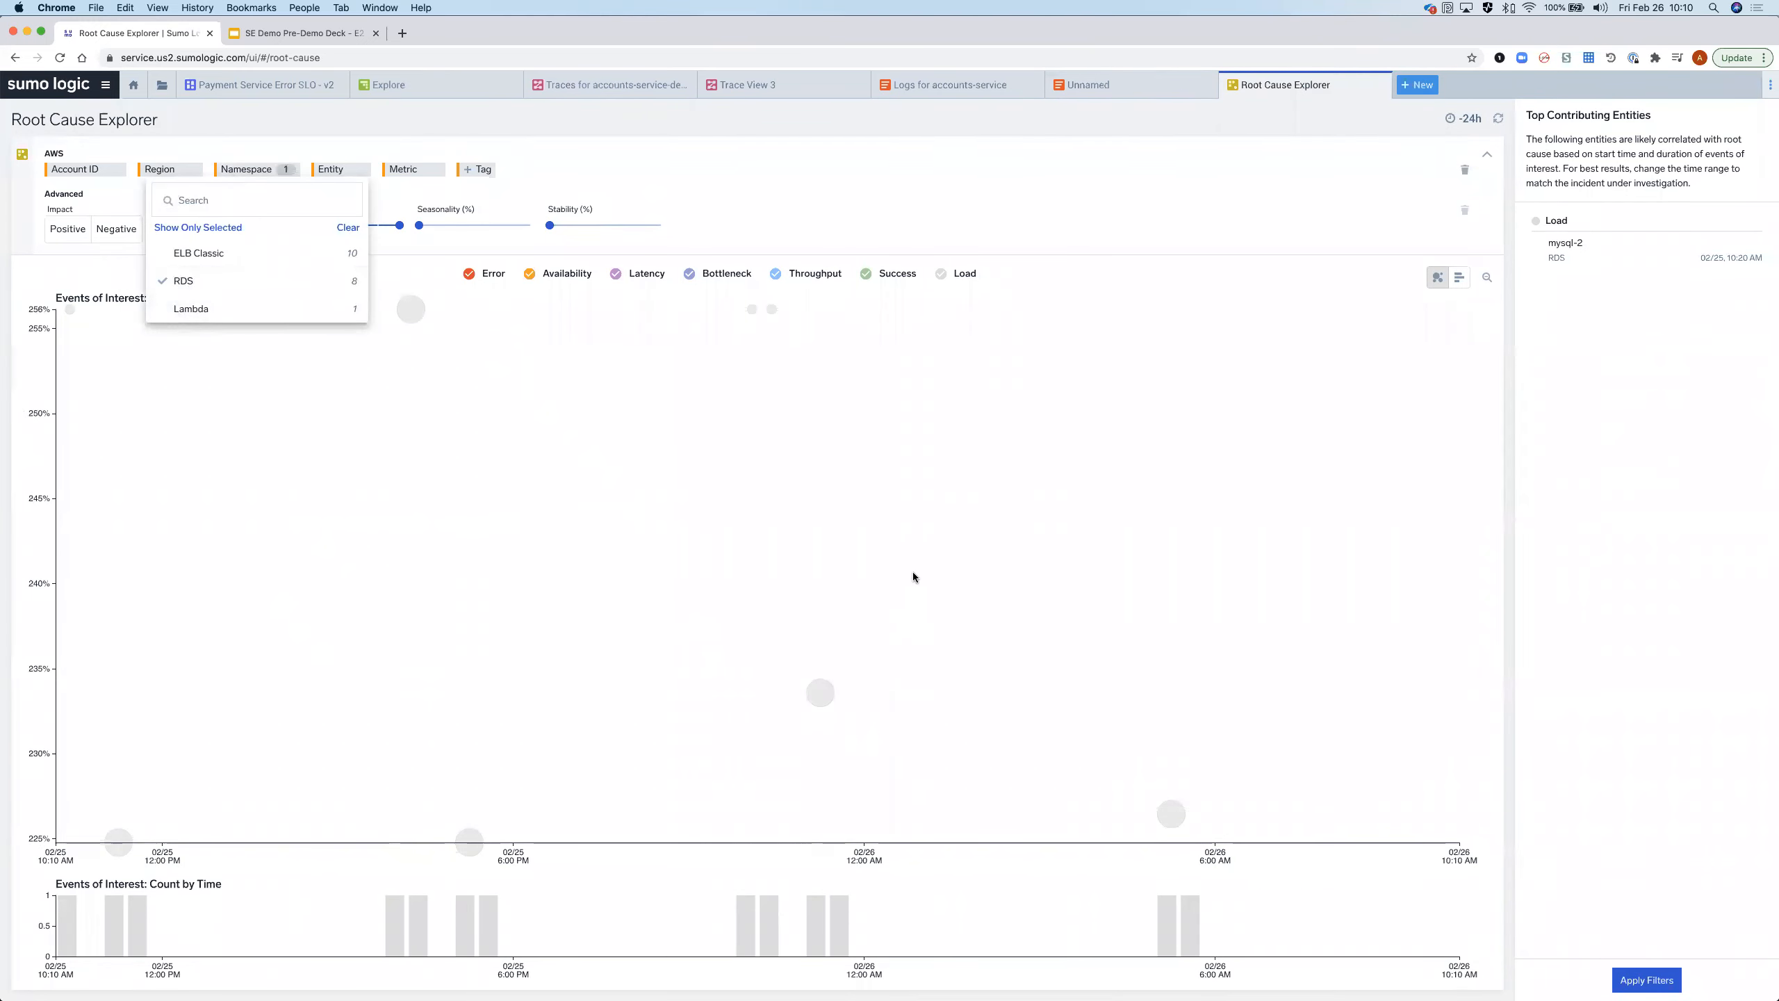
left_click(912, 573)
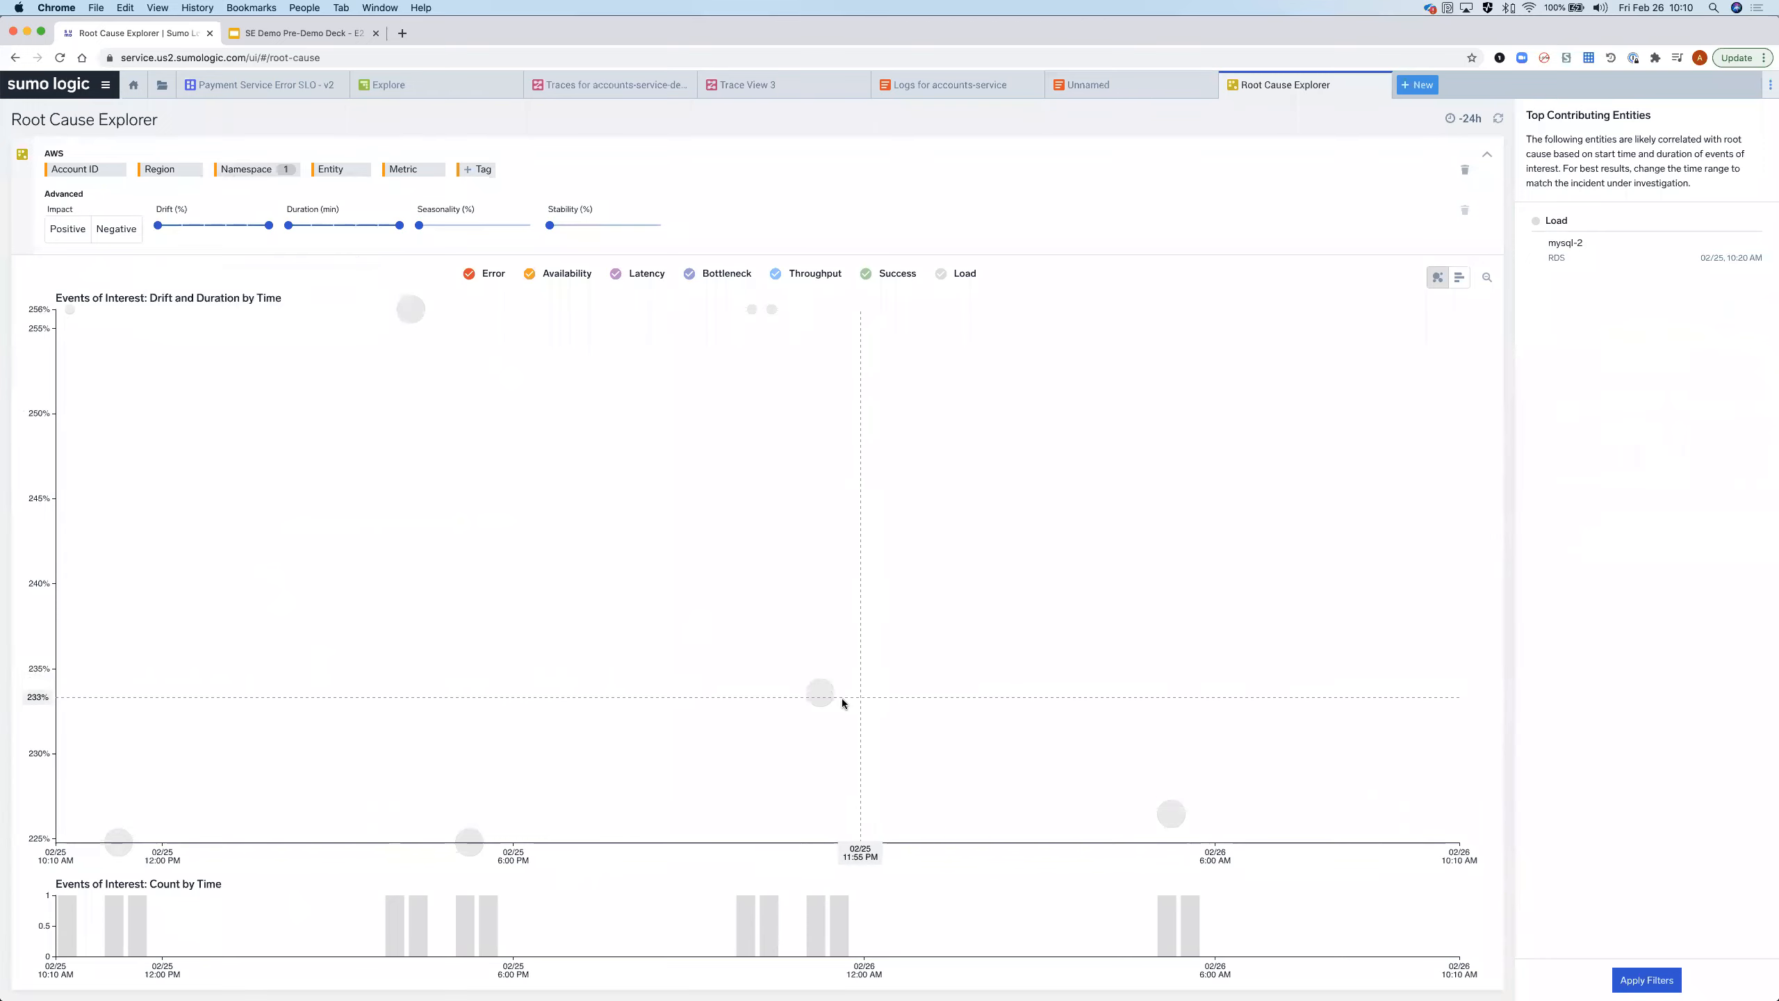
Step: Open the summary of the mysql-2 ReplicationSlotDiskUsage event starting 02/25 at 10:20 PM and inspect its metrics chart
mouse_move(827, 693)
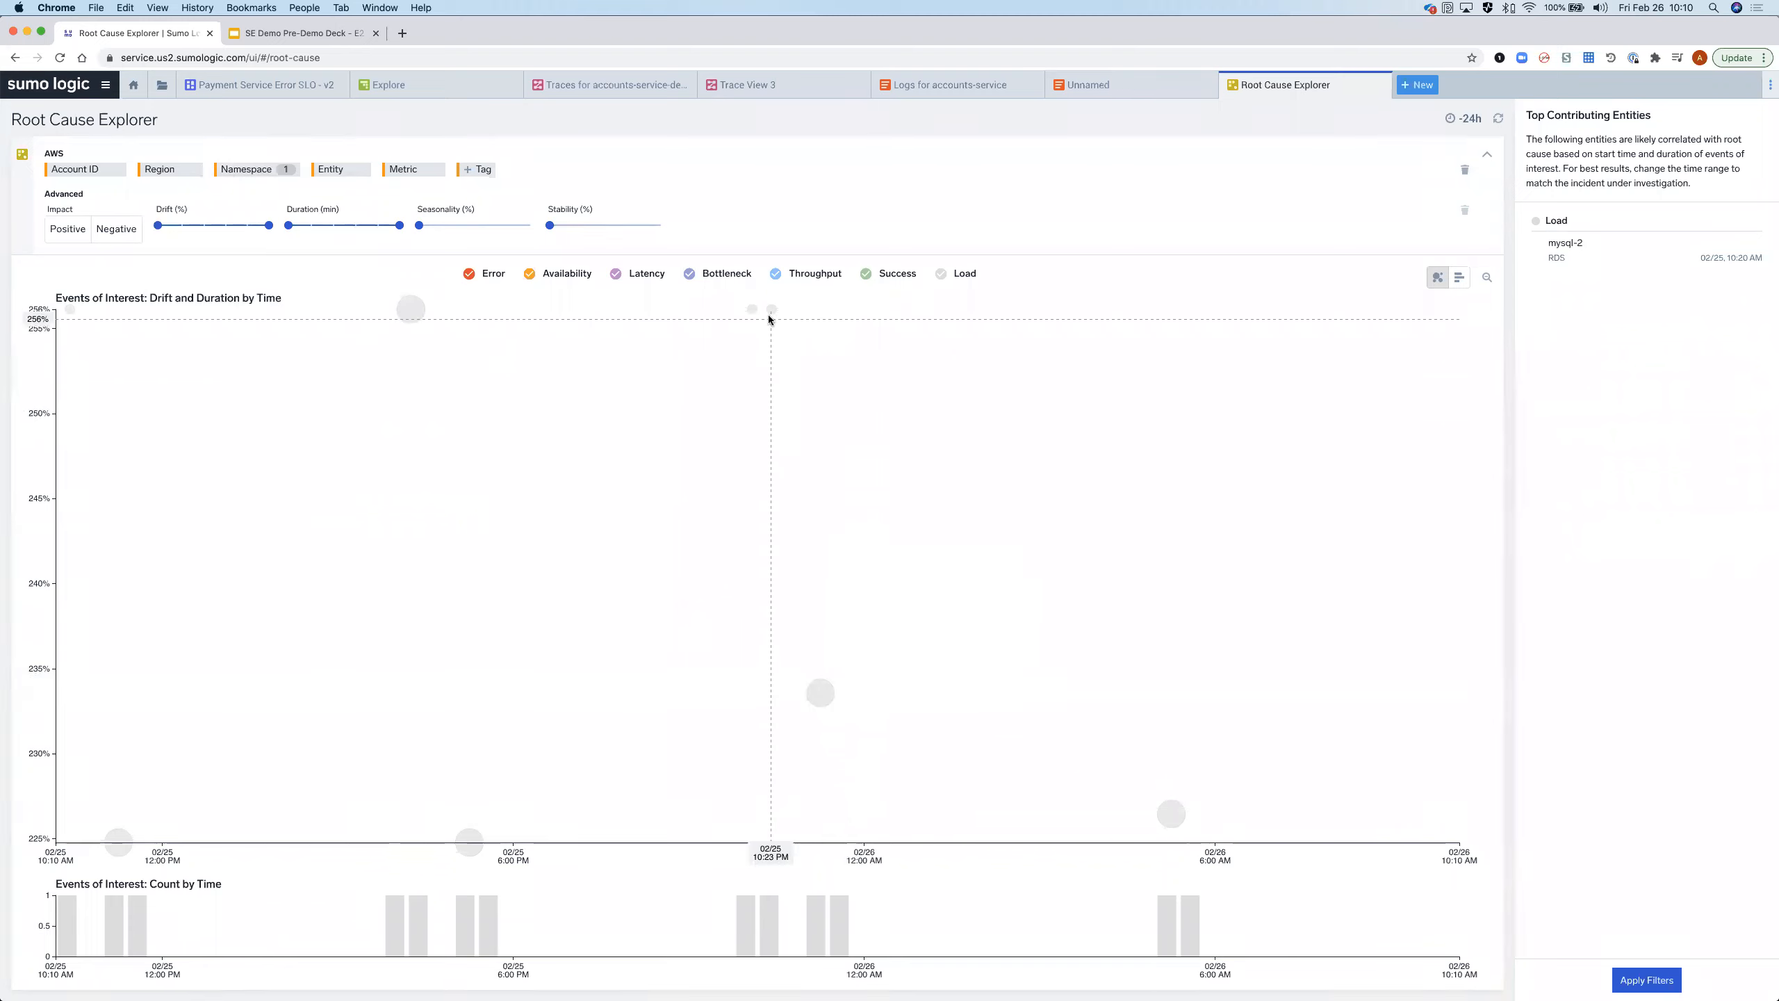
mouse_move(767, 309)
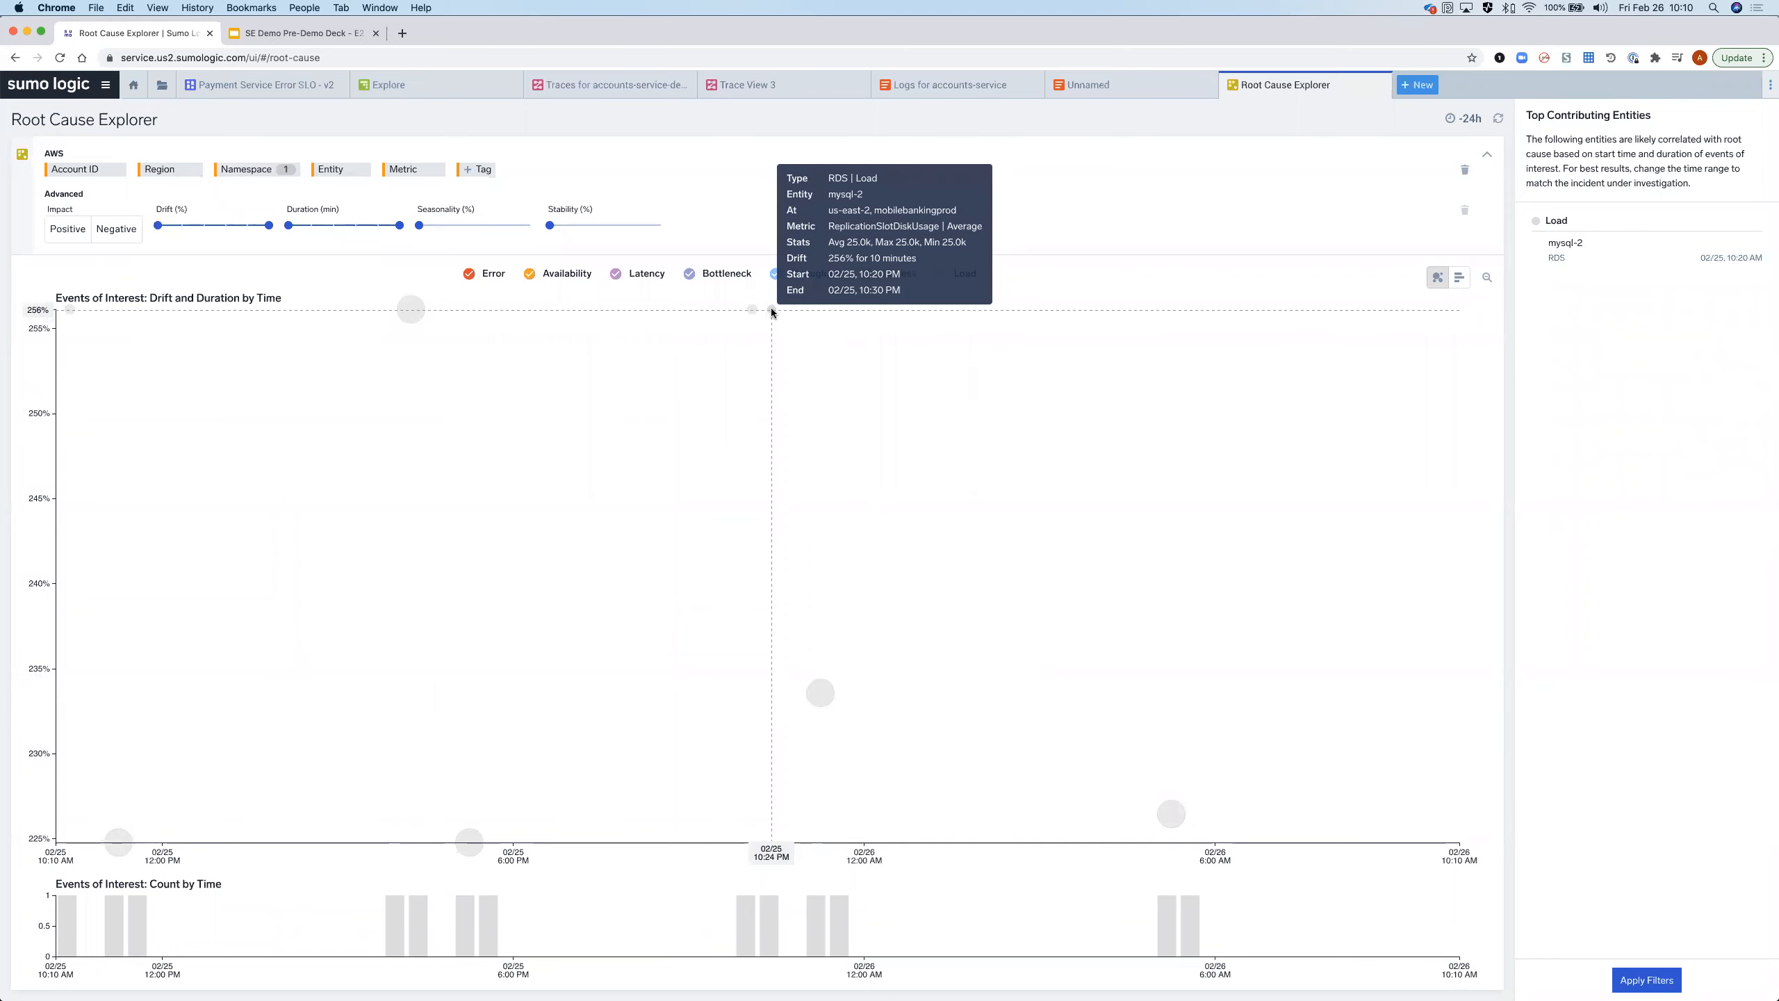
left_click(771, 309)
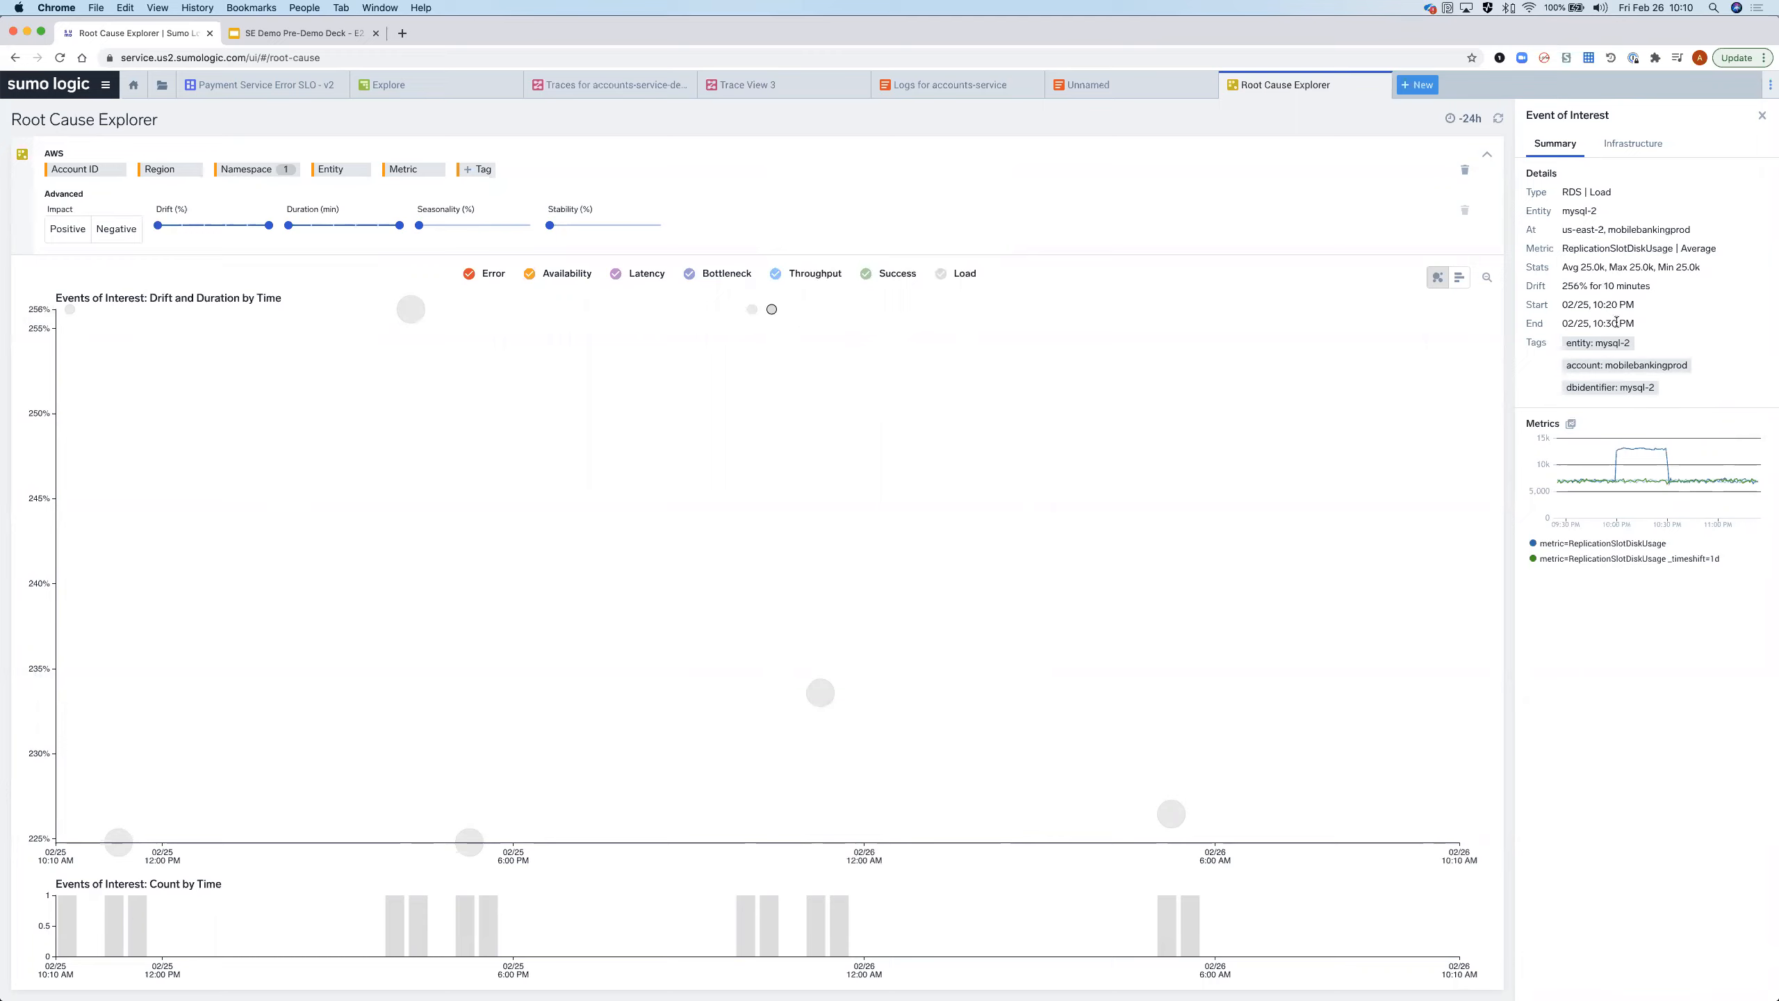
mouse_move(1607, 480)
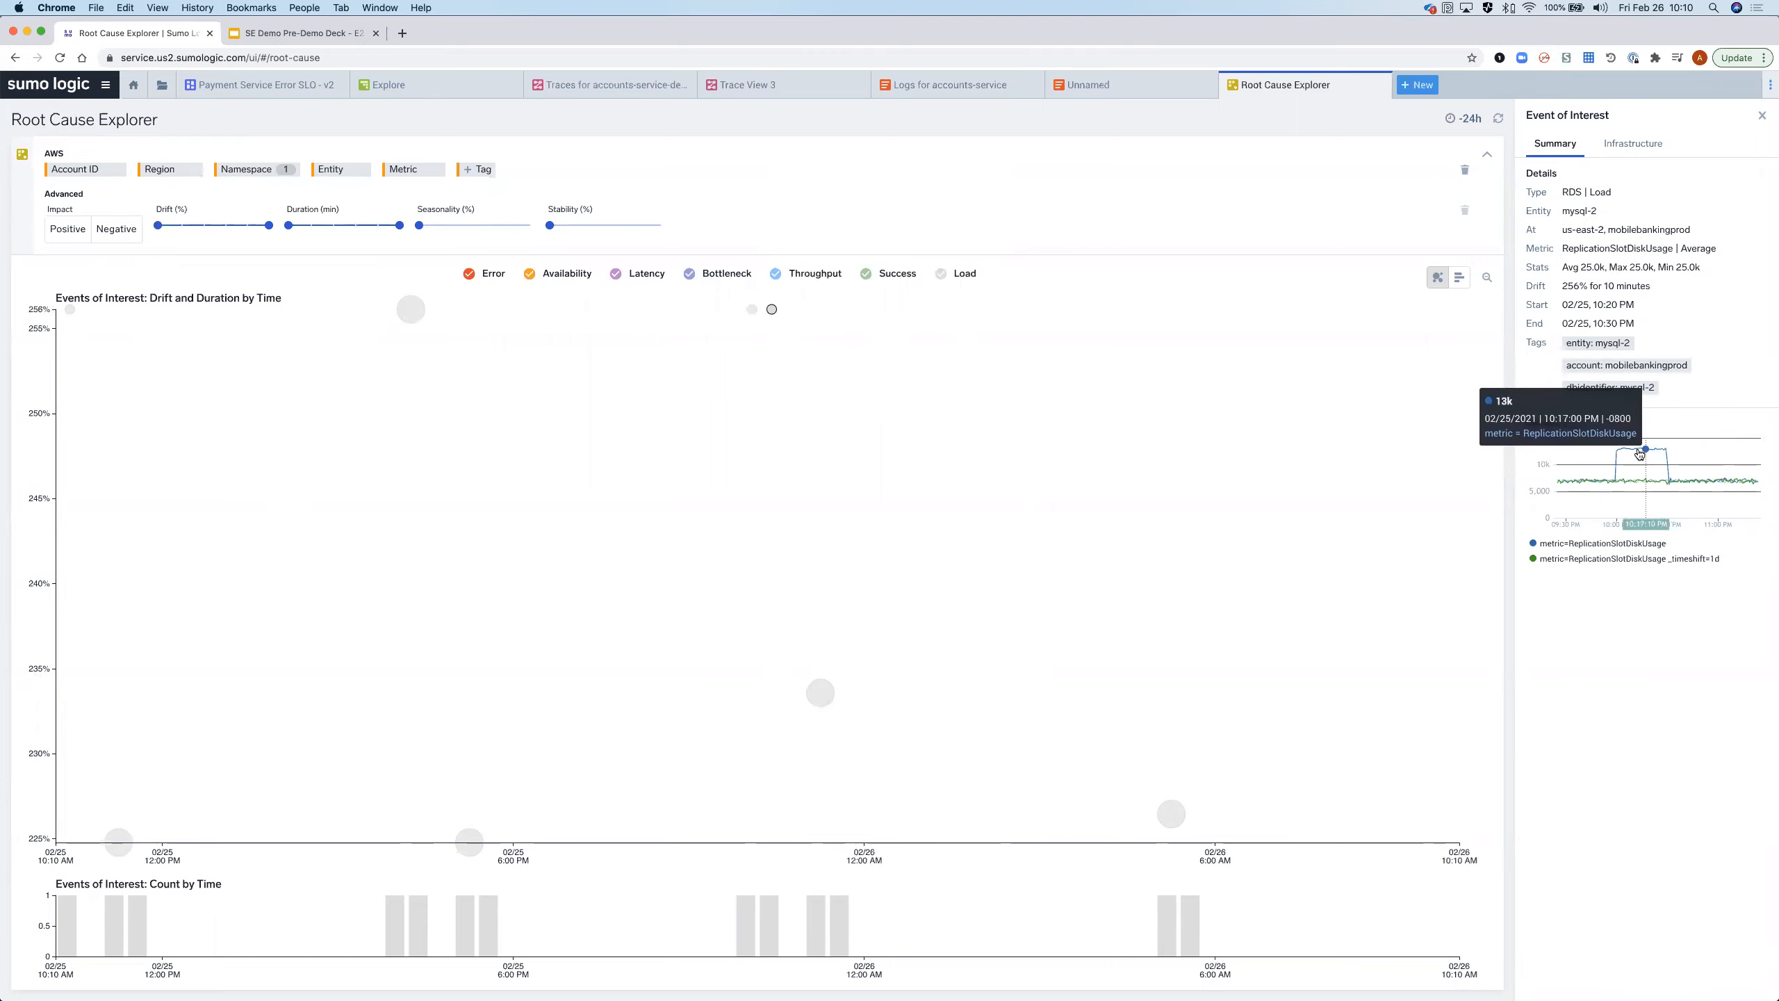
Step: Open all related logs from the mysql-2 event's infrastructure details and examine the slow-query messages
left_click(1622, 144)
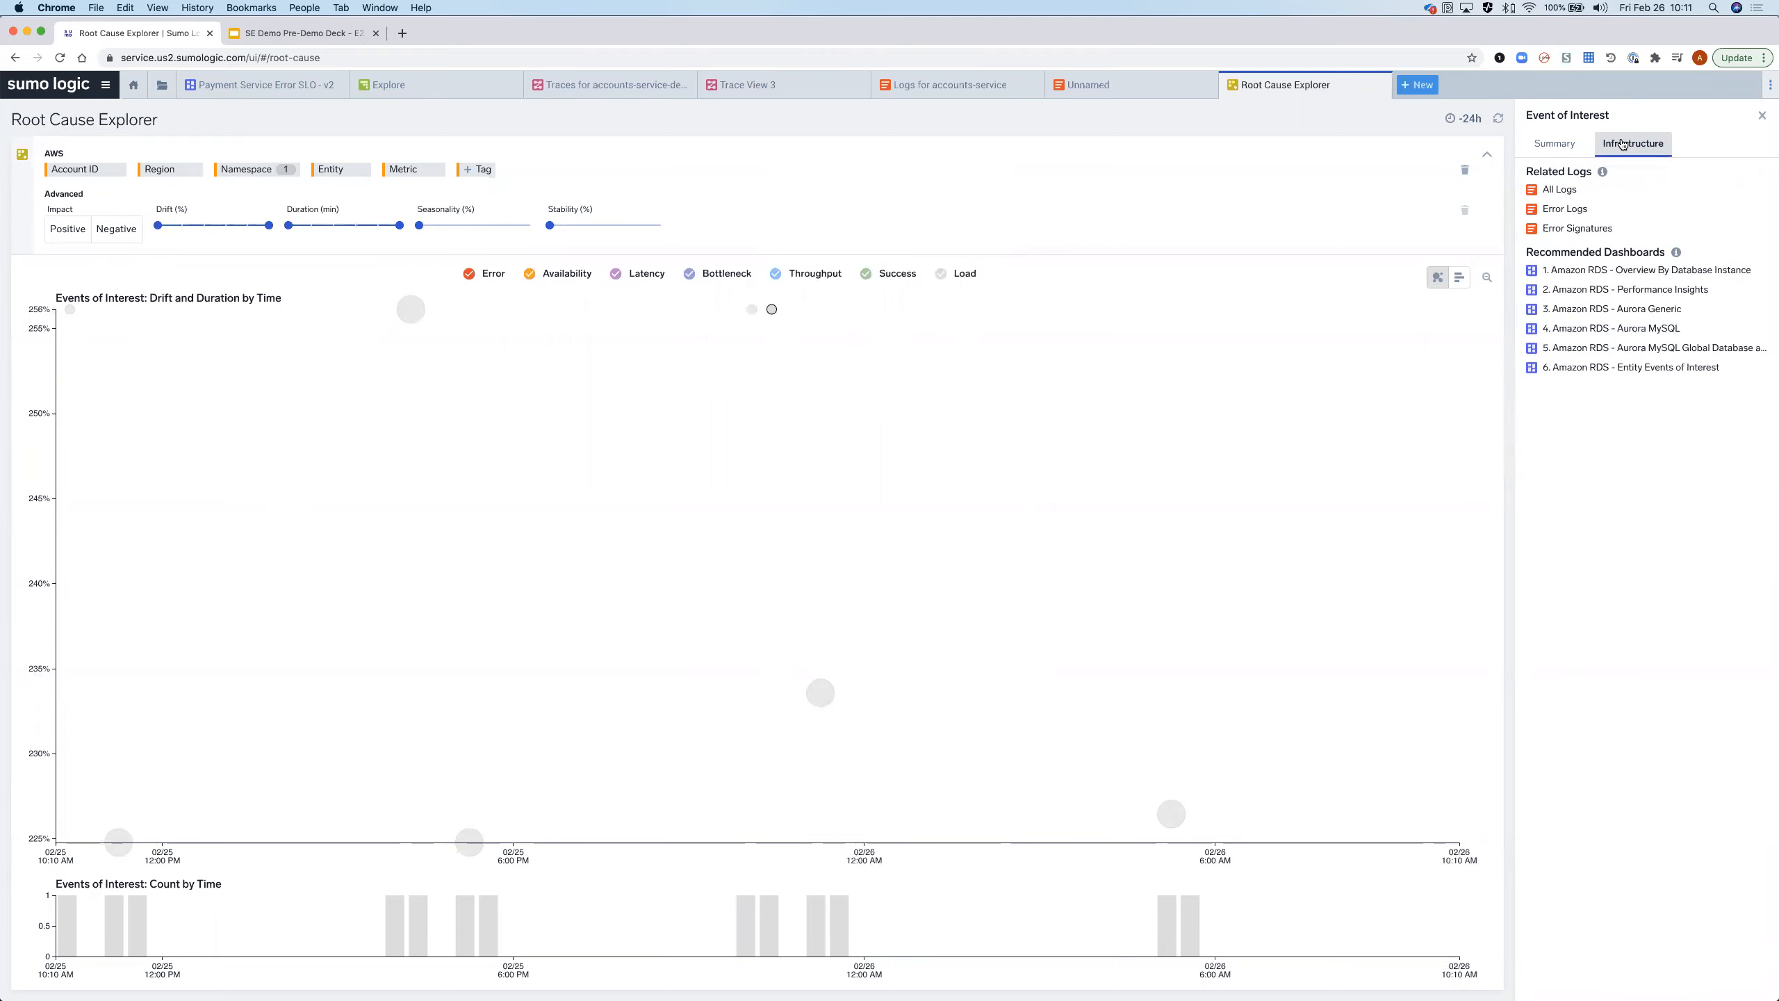
left_click(1559, 189)
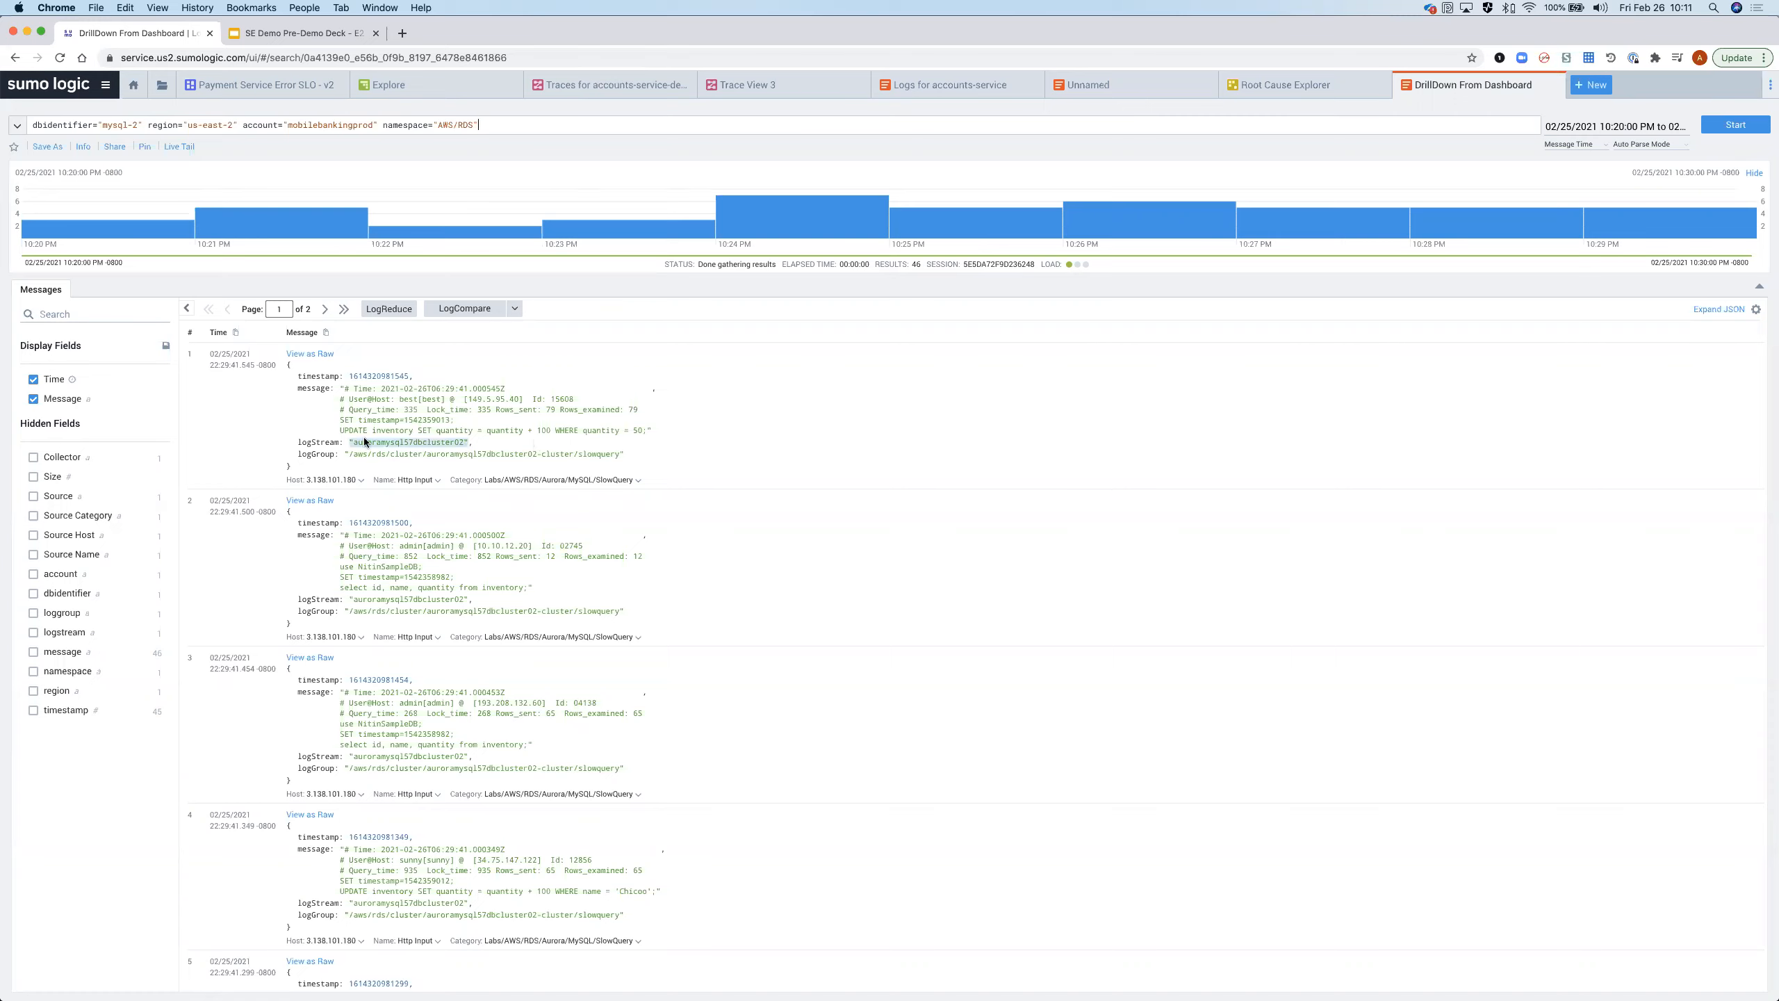
triple_click(437, 418)
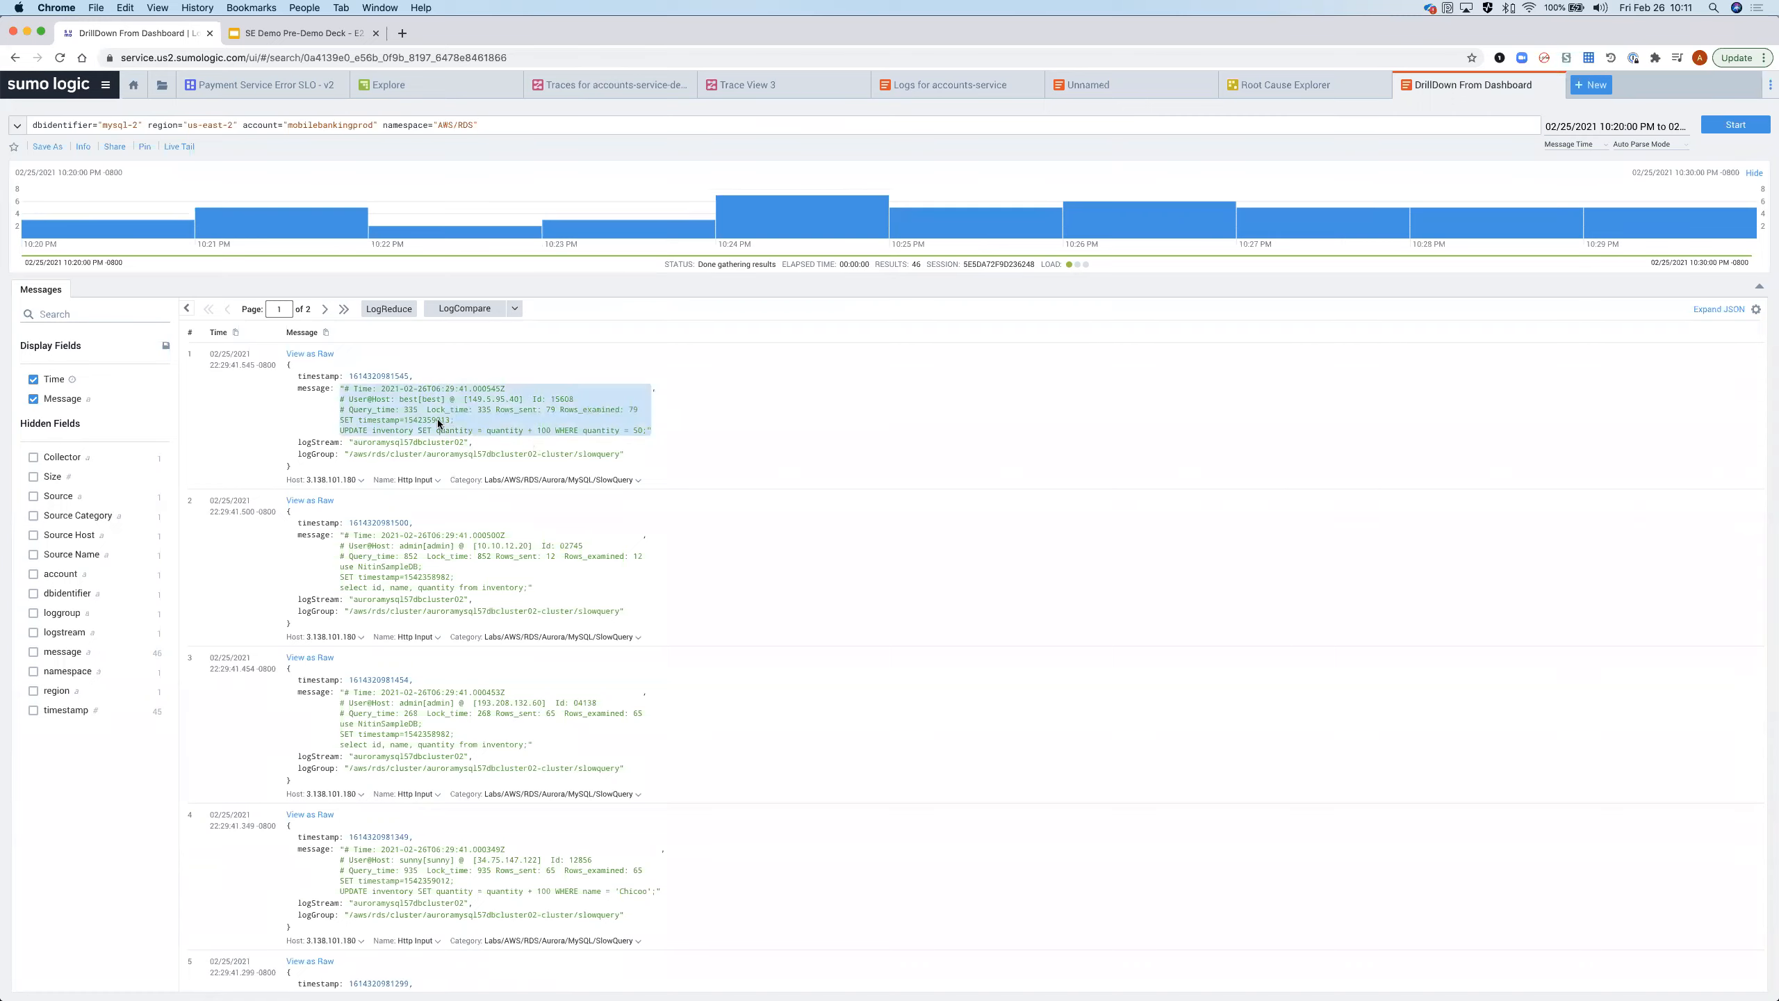
left_click(403, 427)
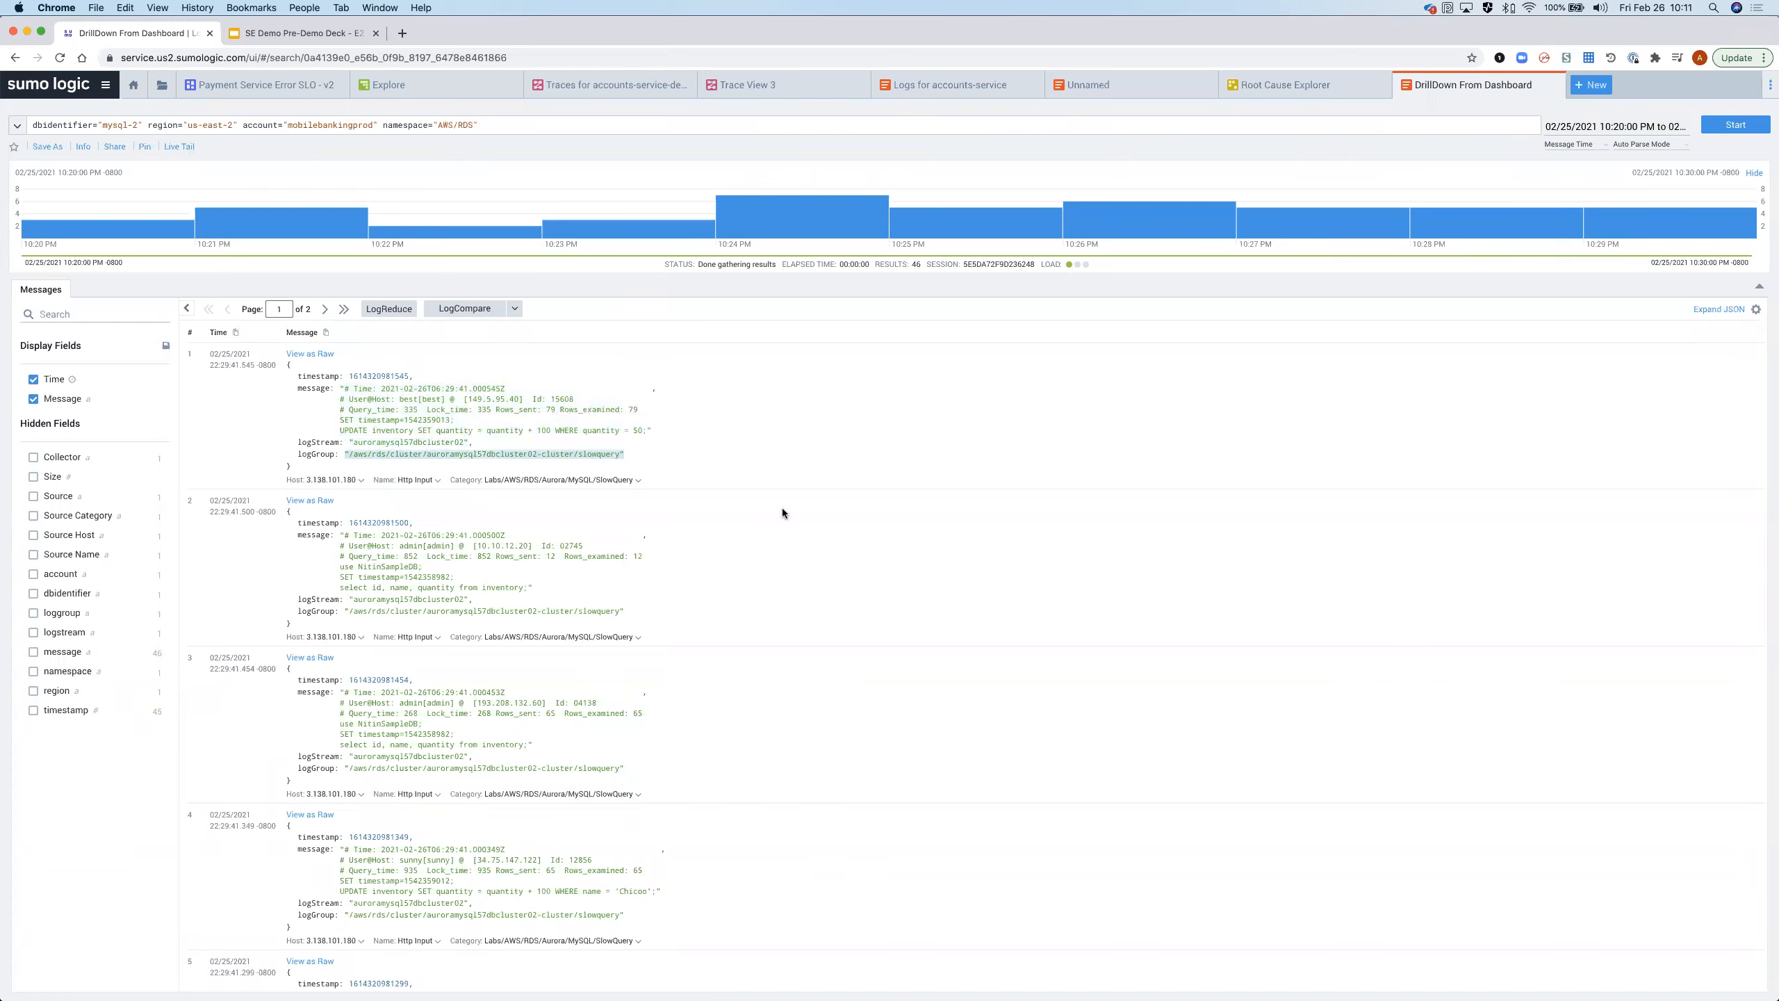
triple_click(581, 530)
left_click(460, 345)
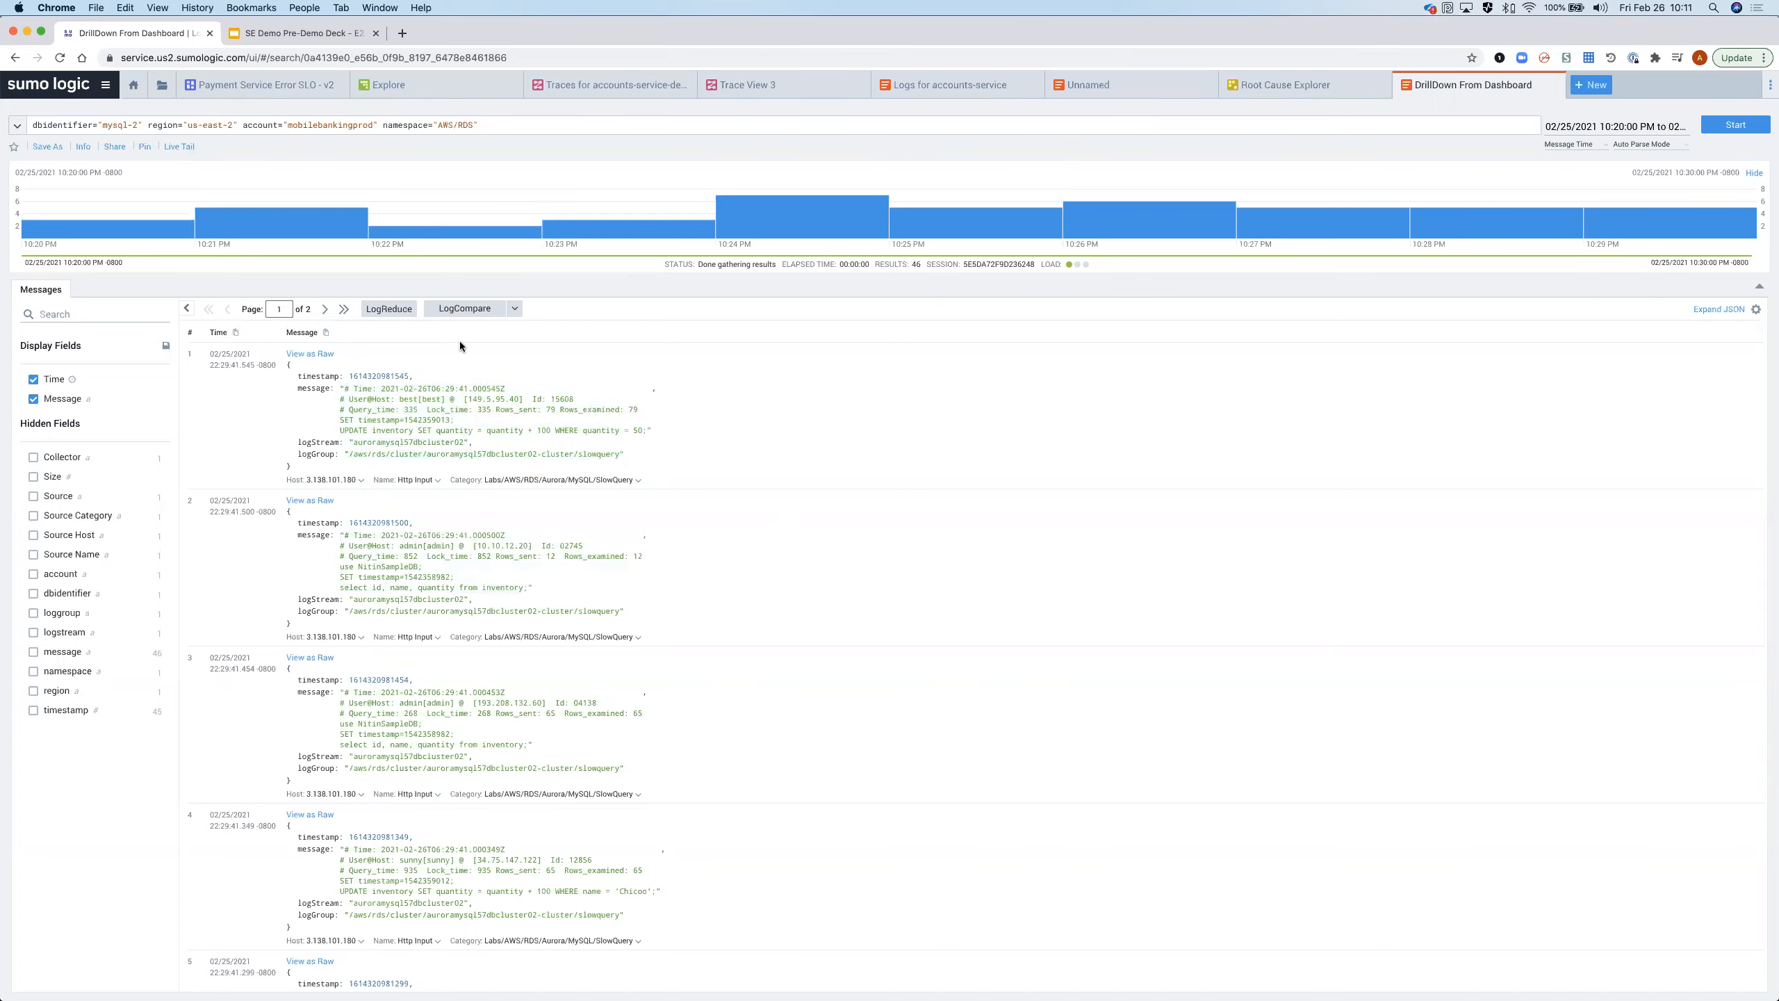
Step: Revisit the mysql-2 event in Root Cause Explorer and return to its related slow-query logs
left_click(1285, 85)
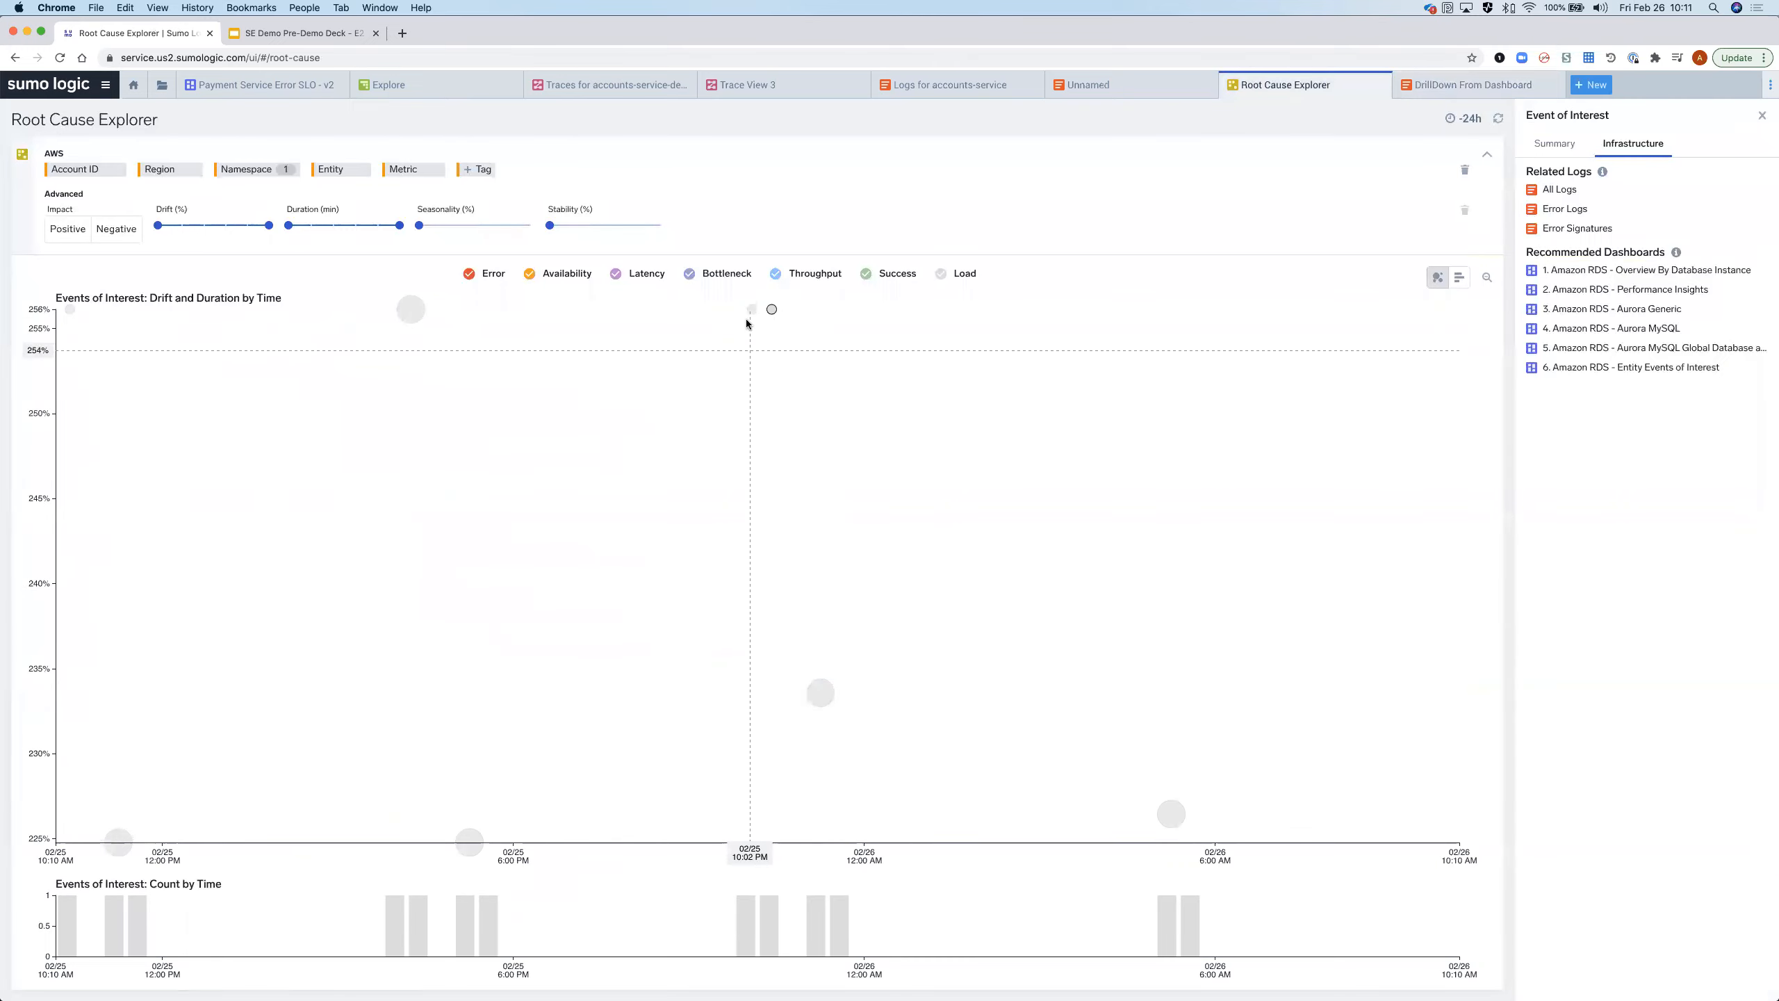
mouse_move(770, 311)
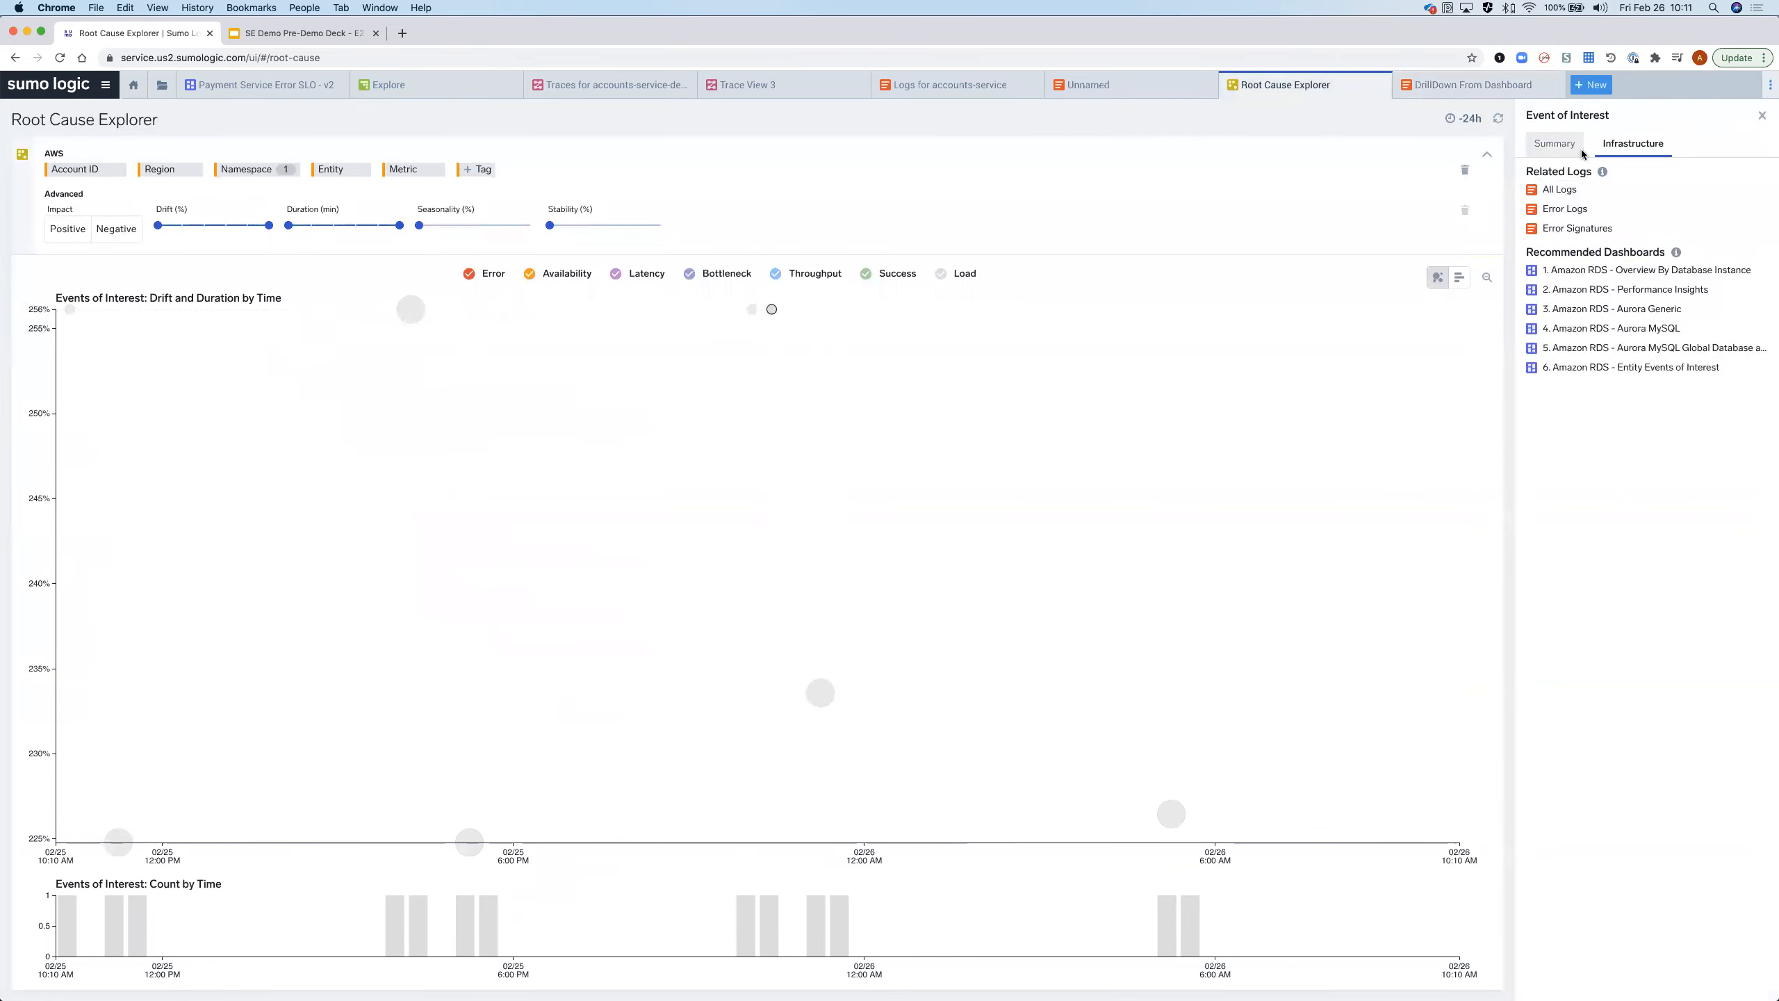
left_click(1476, 94)
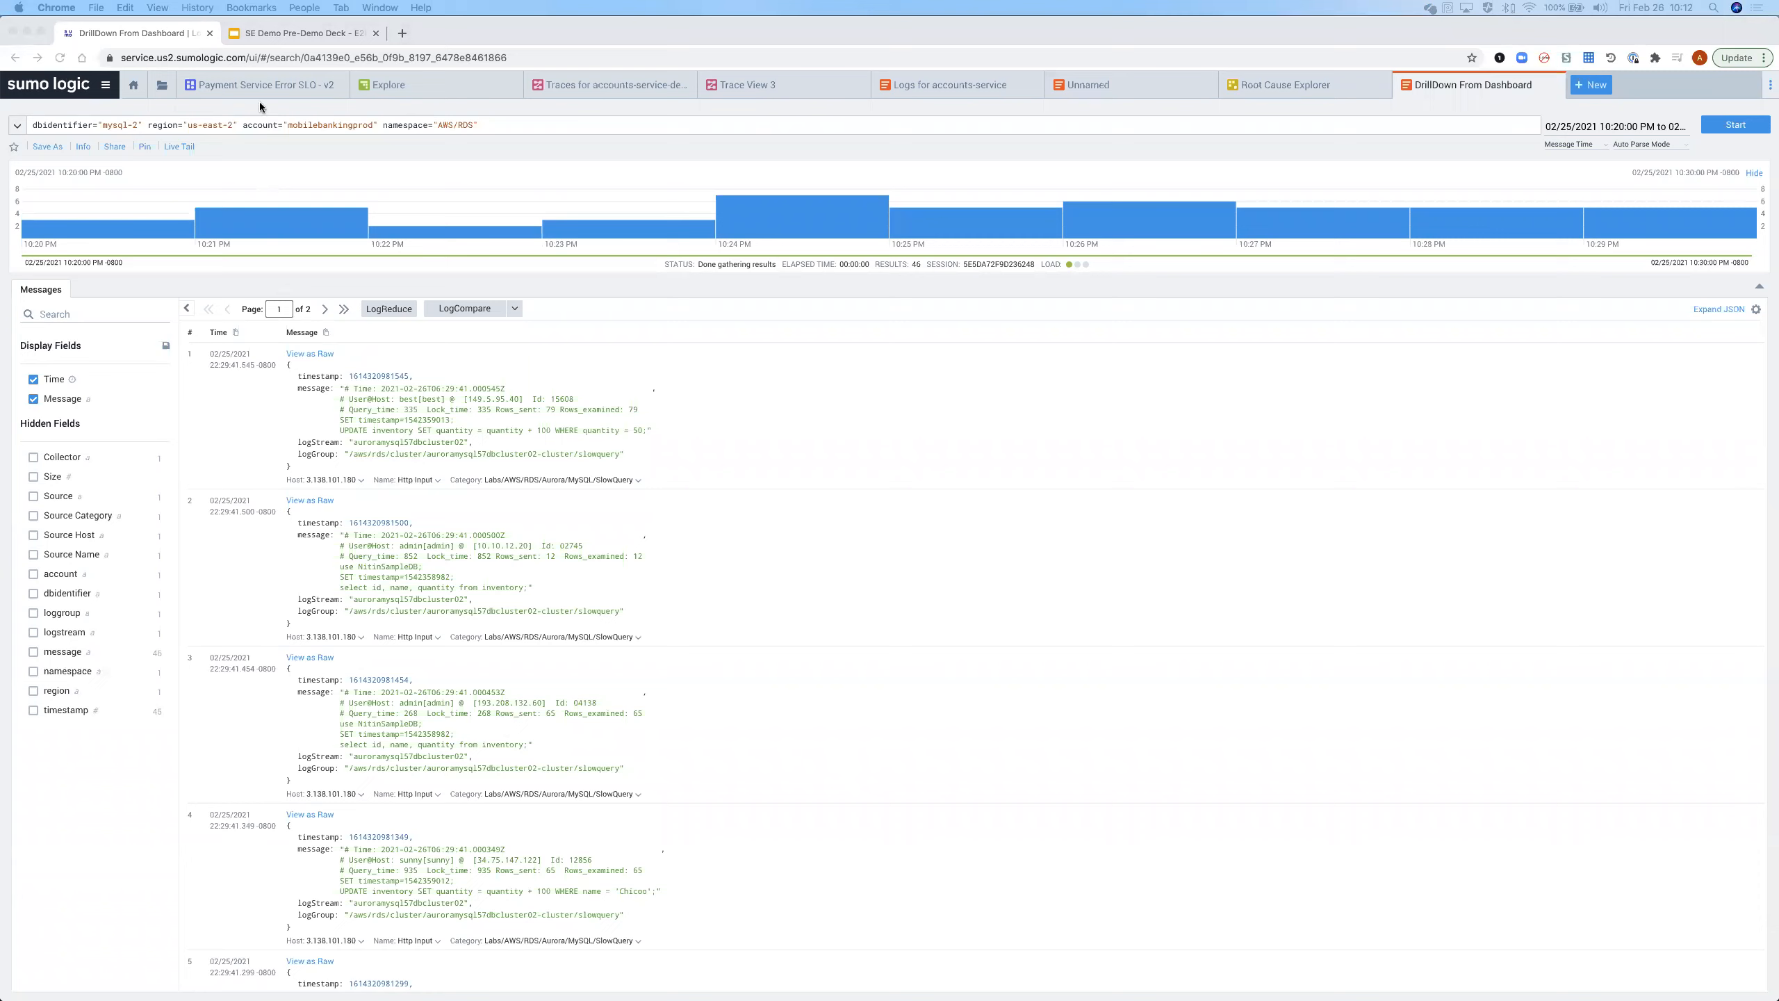
left_click(244, 86)
mouse_move(1011, 212)
left_click(1227, 463)
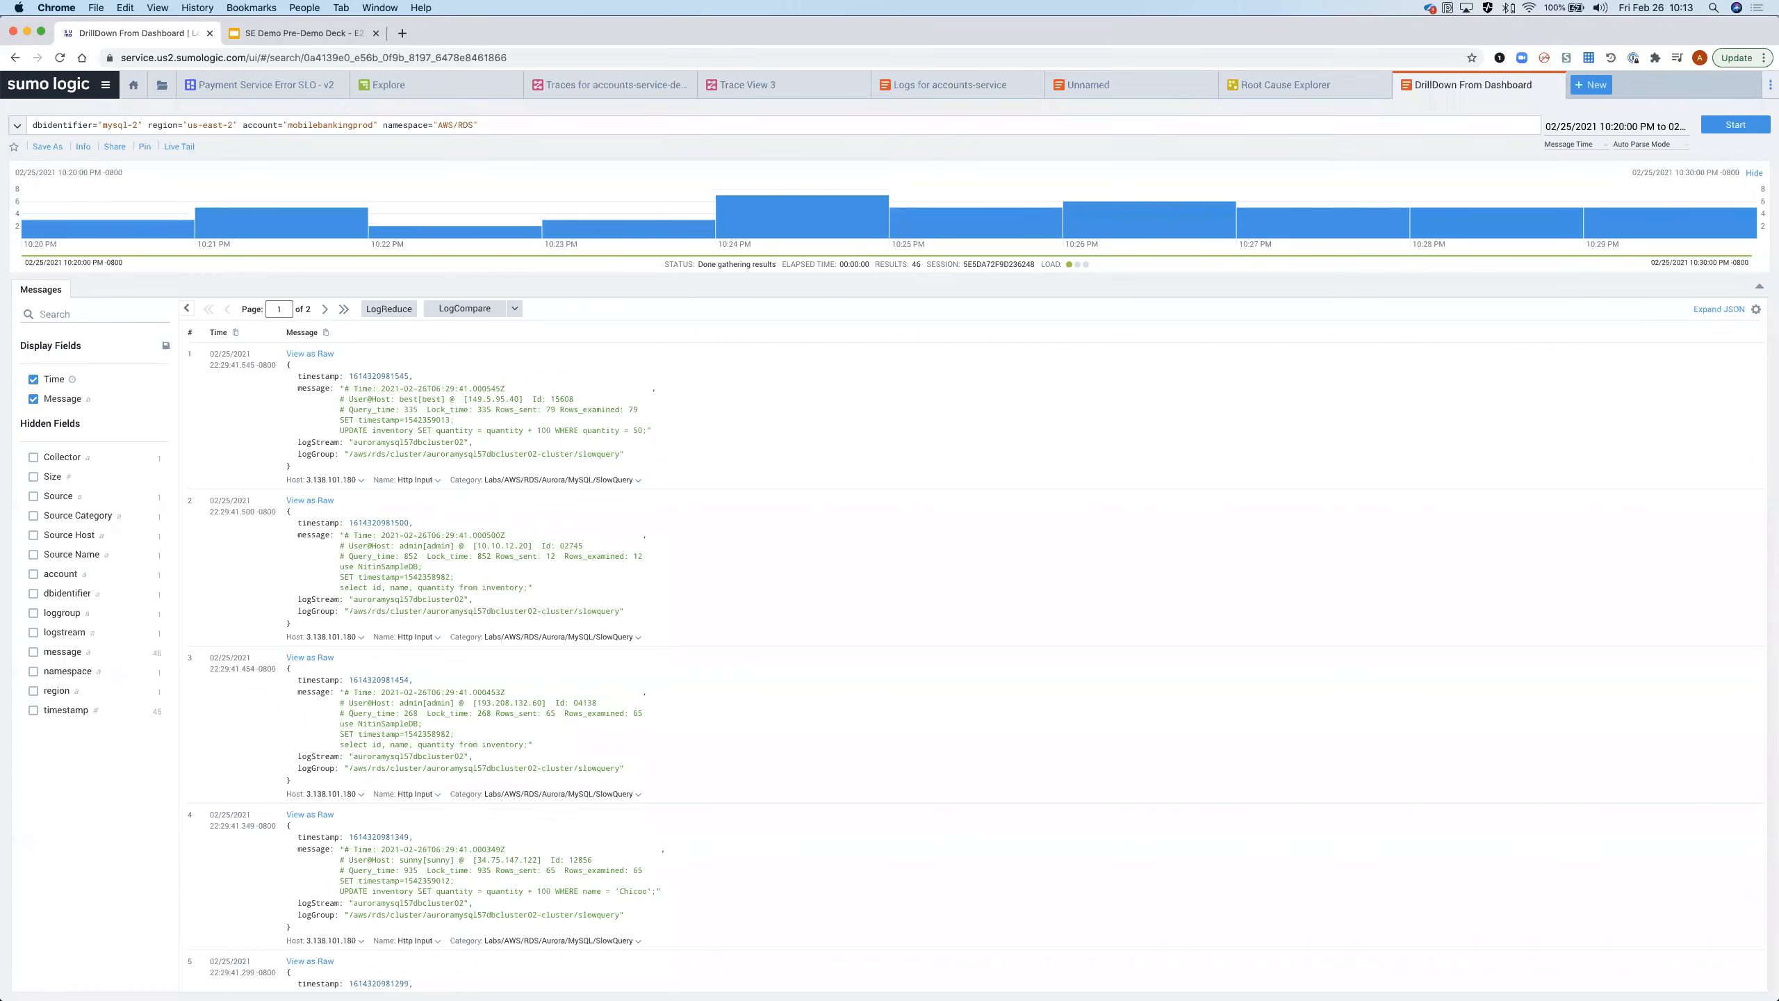